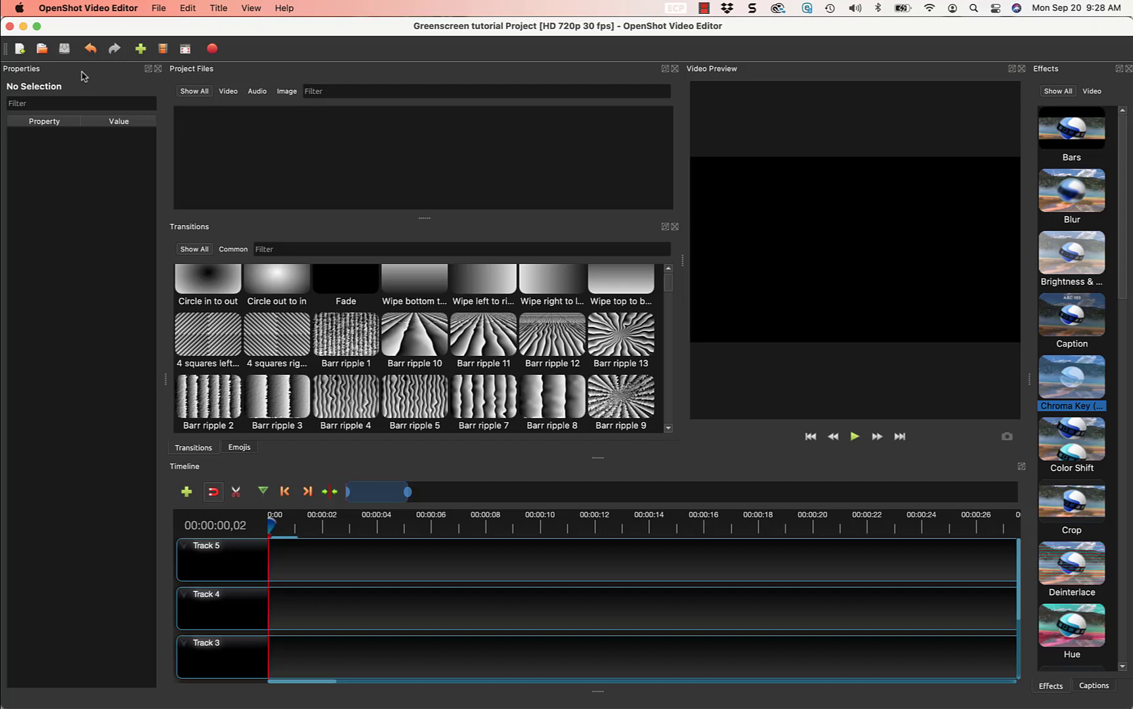
Dock Properties beside the timeline and group Effects, Captions and Project Files as tabs in one dock.
drag(84, 75, 102, 514)
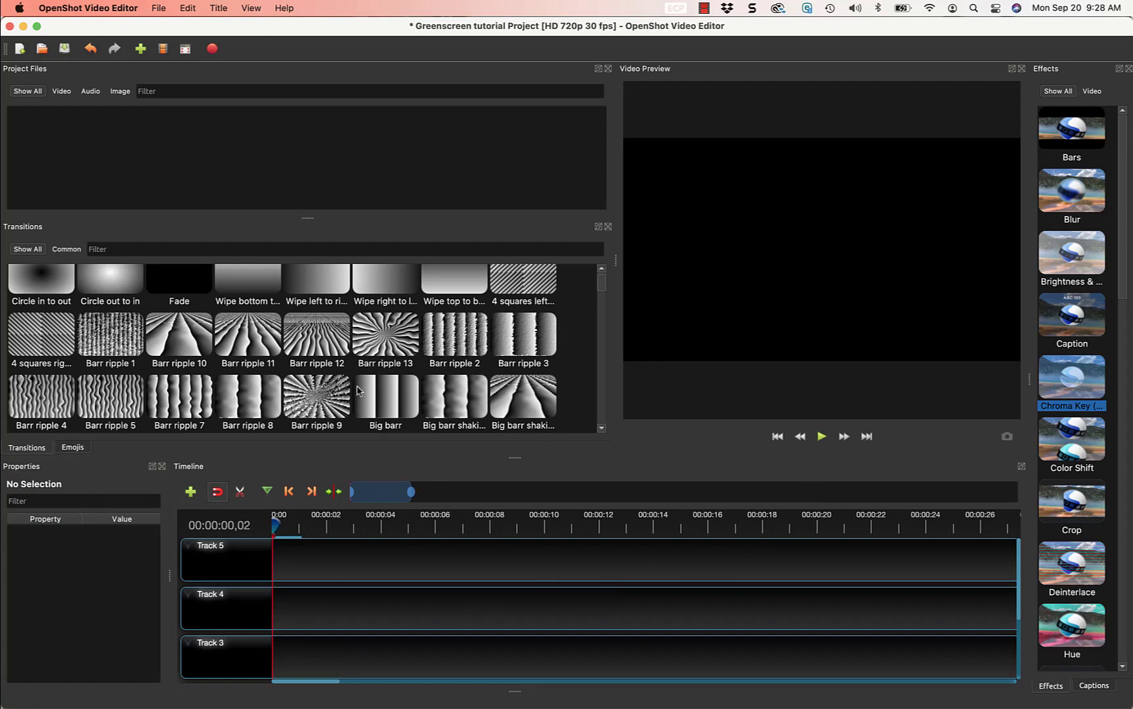
drag(1062, 72, 235, 296)
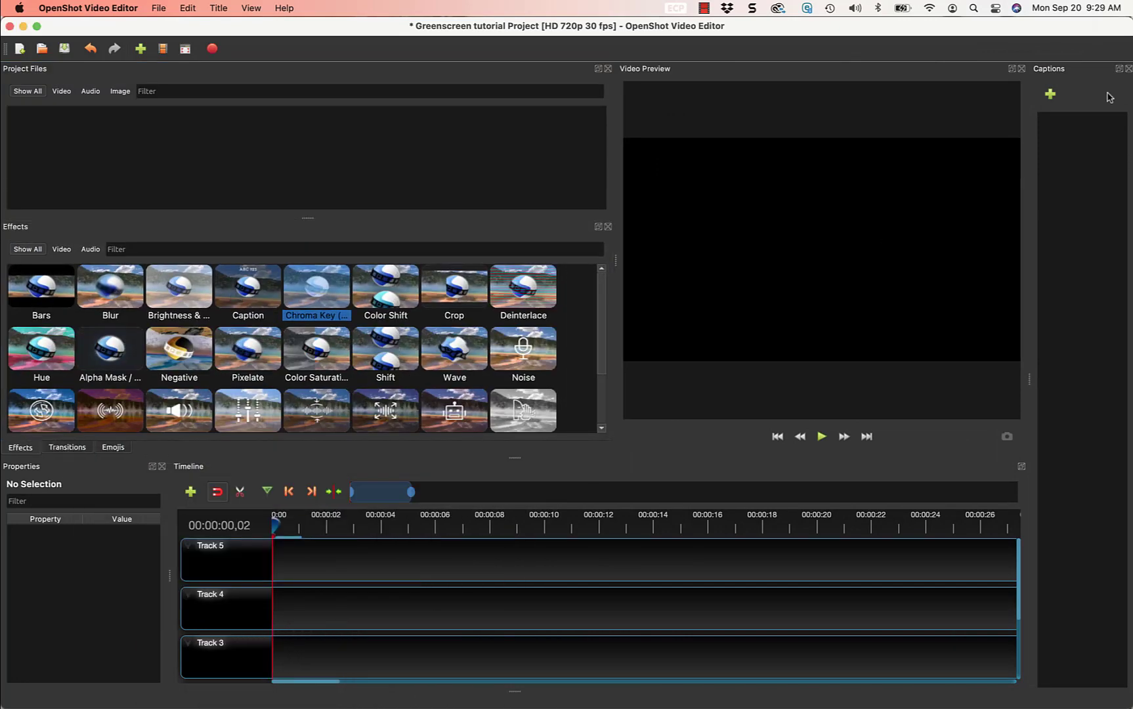
drag(1063, 71, 358, 282)
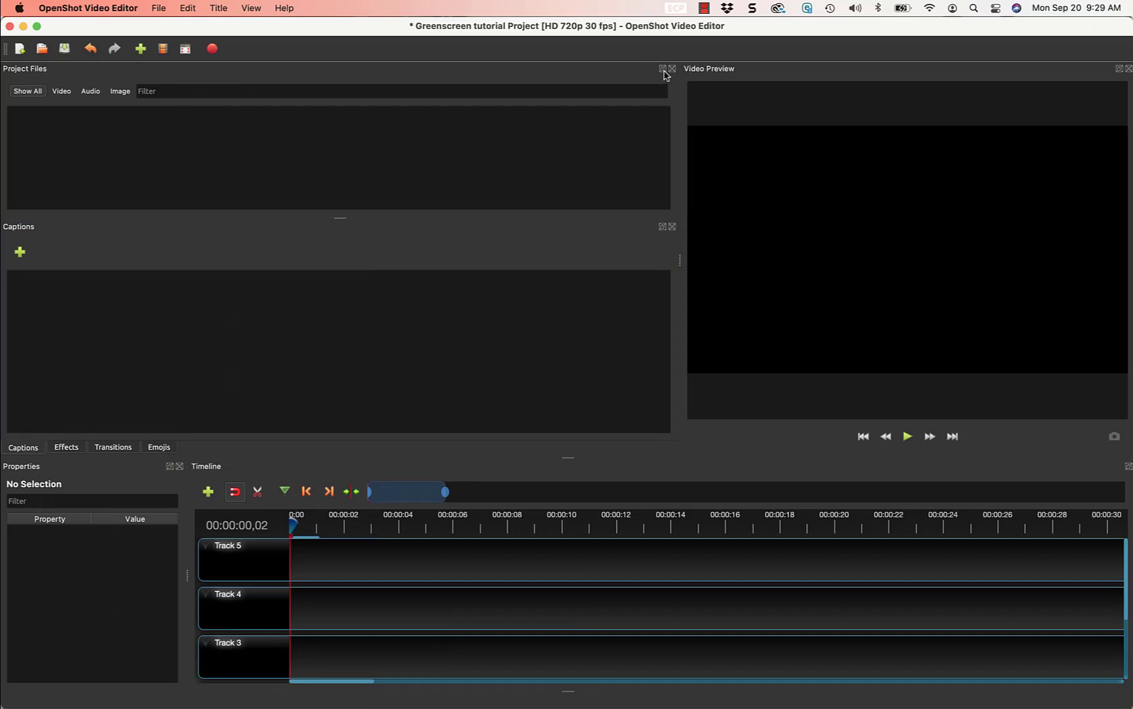
drag(302, 72, 323, 195)
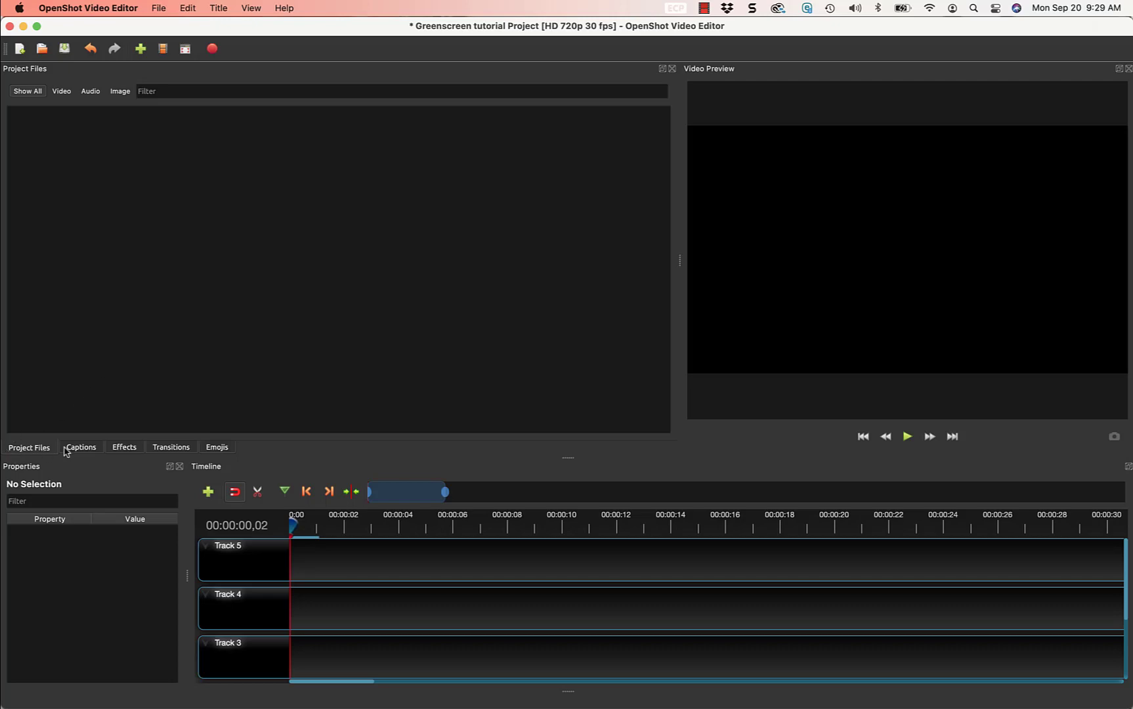
Reorder the dock tabs, moving Captions after Emojis and Transitions ahead of Effects.
click(80, 448)
click(131, 448)
click(172, 448)
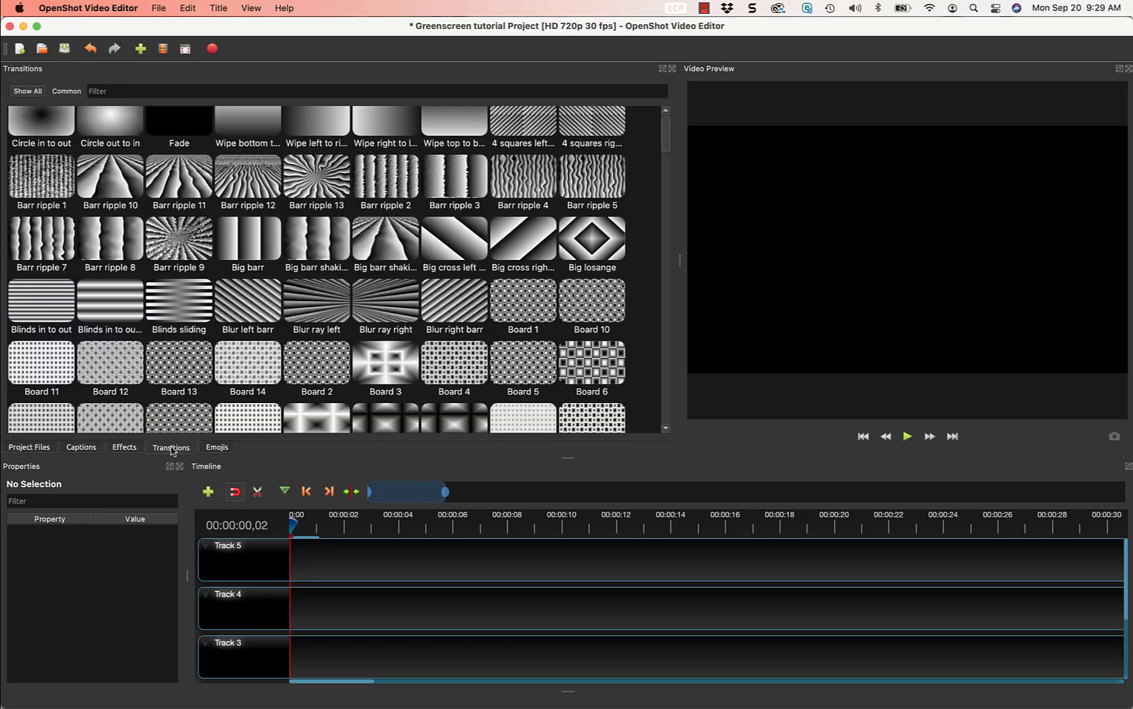
click(218, 449)
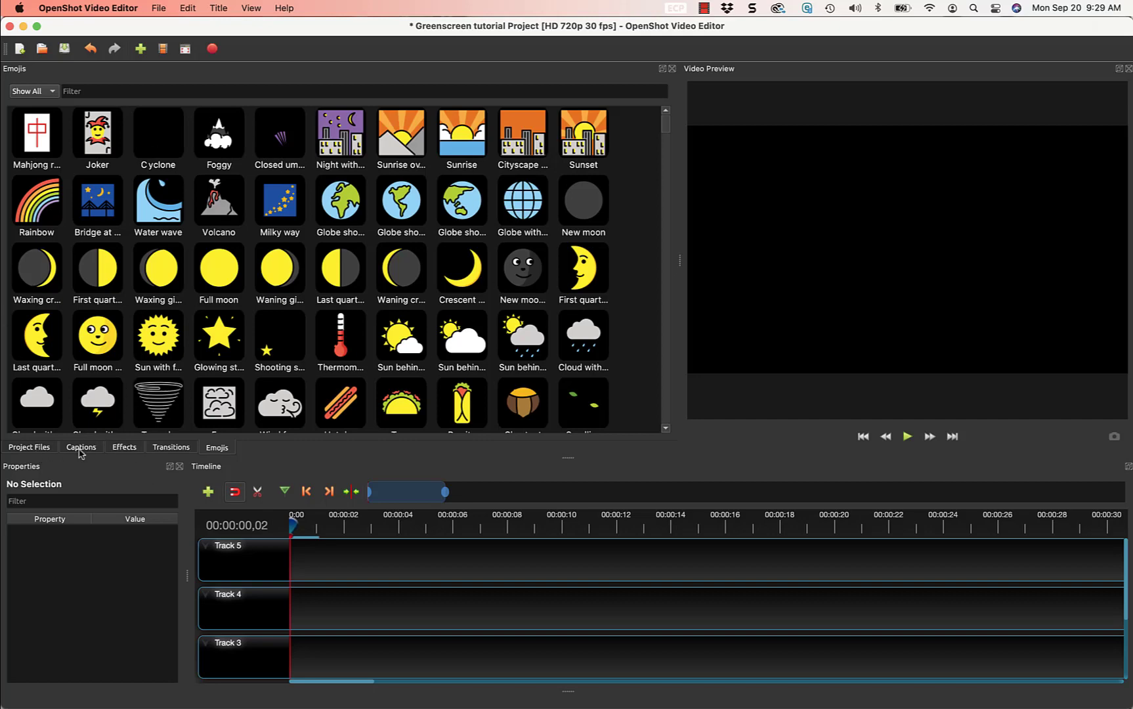
drag(80, 453, 243, 450)
drag(133, 449, 77, 450)
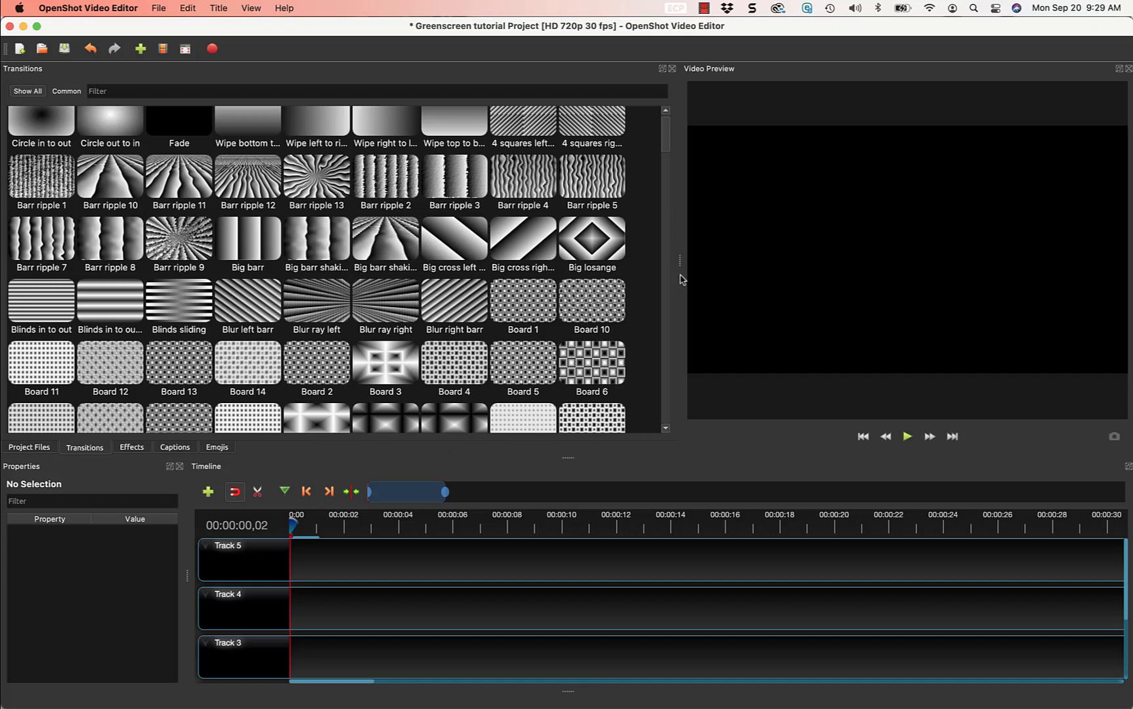
Widen the Video Preview and return to the Project Files tab.
drag(677, 261, 457, 255)
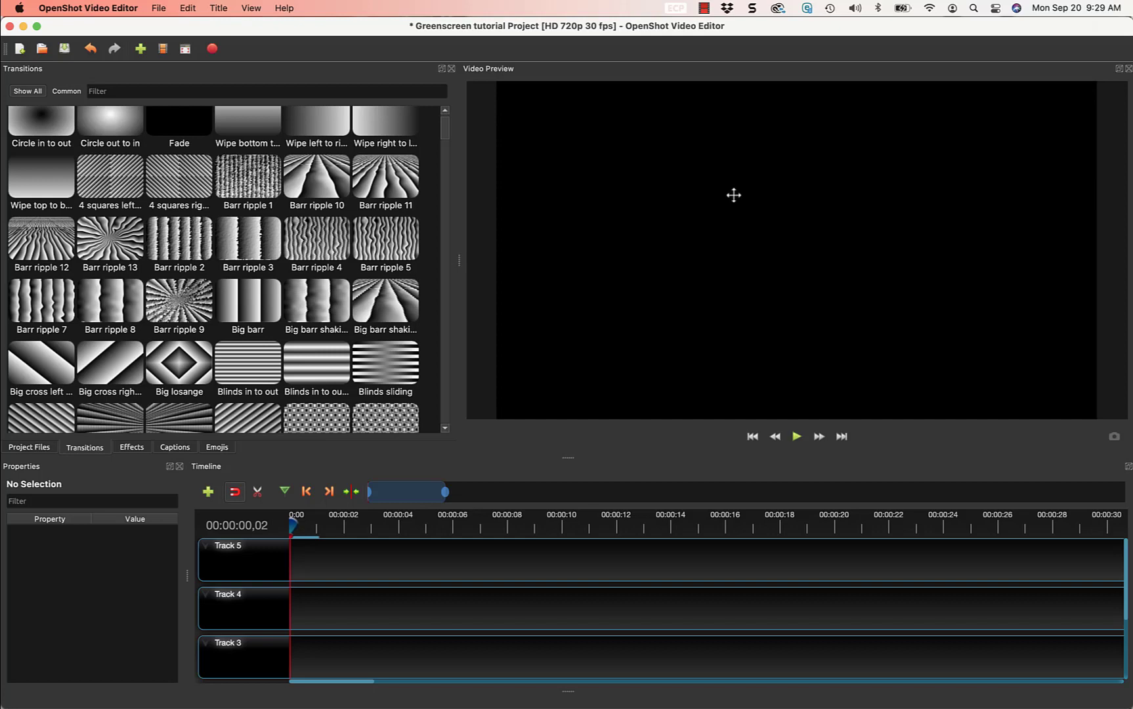
click(30, 448)
click(85, 448)
click(132, 448)
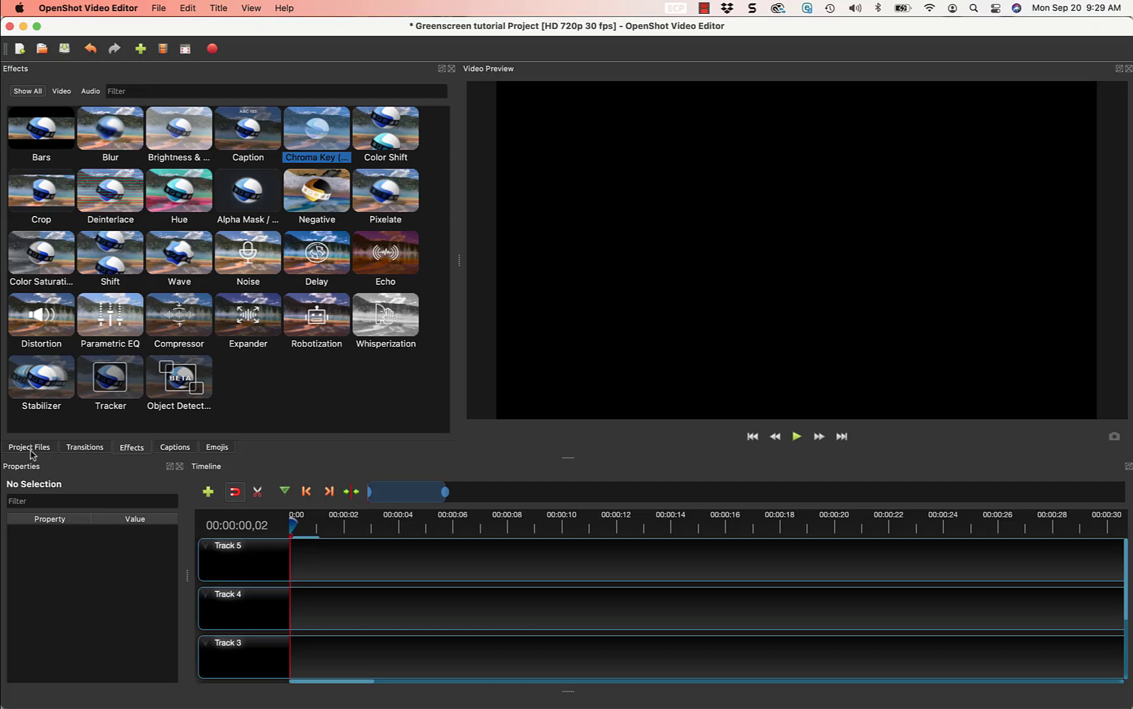
click(28, 449)
key(super+Tab)
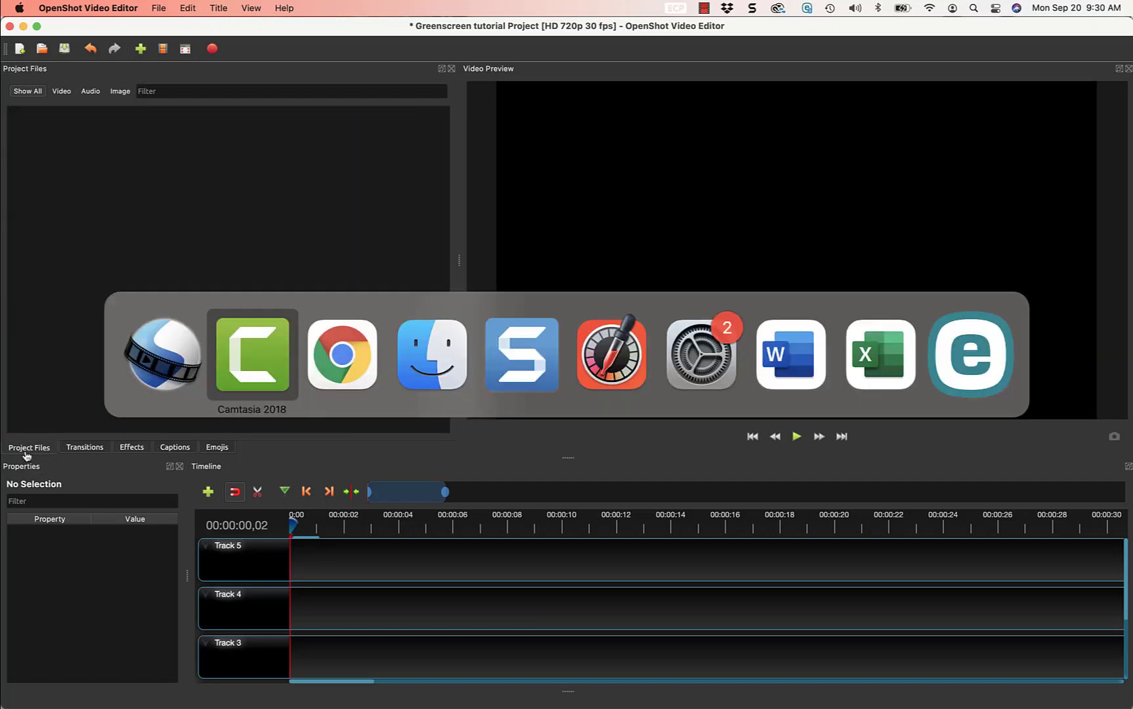
Import Greenscreen tutorial video.mp4 and the shutterstock news image from Finder into Project Files.
key(super+Tab)
key(super+Tab)
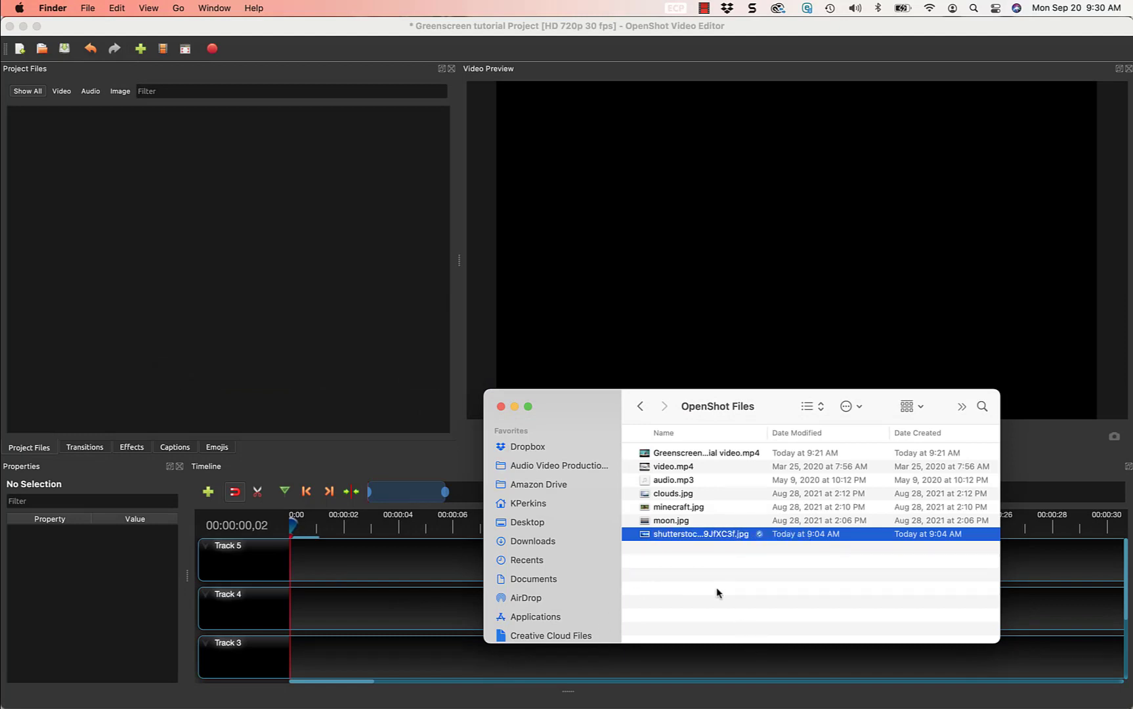
click(700, 454)
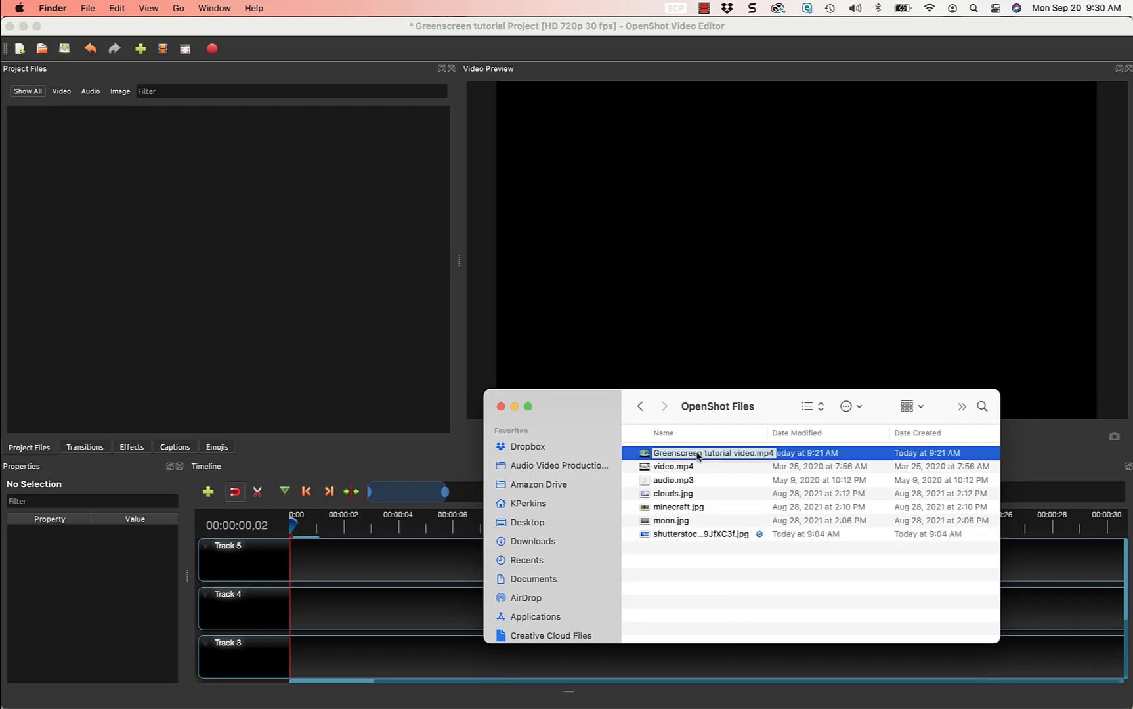
super+click(717, 537)
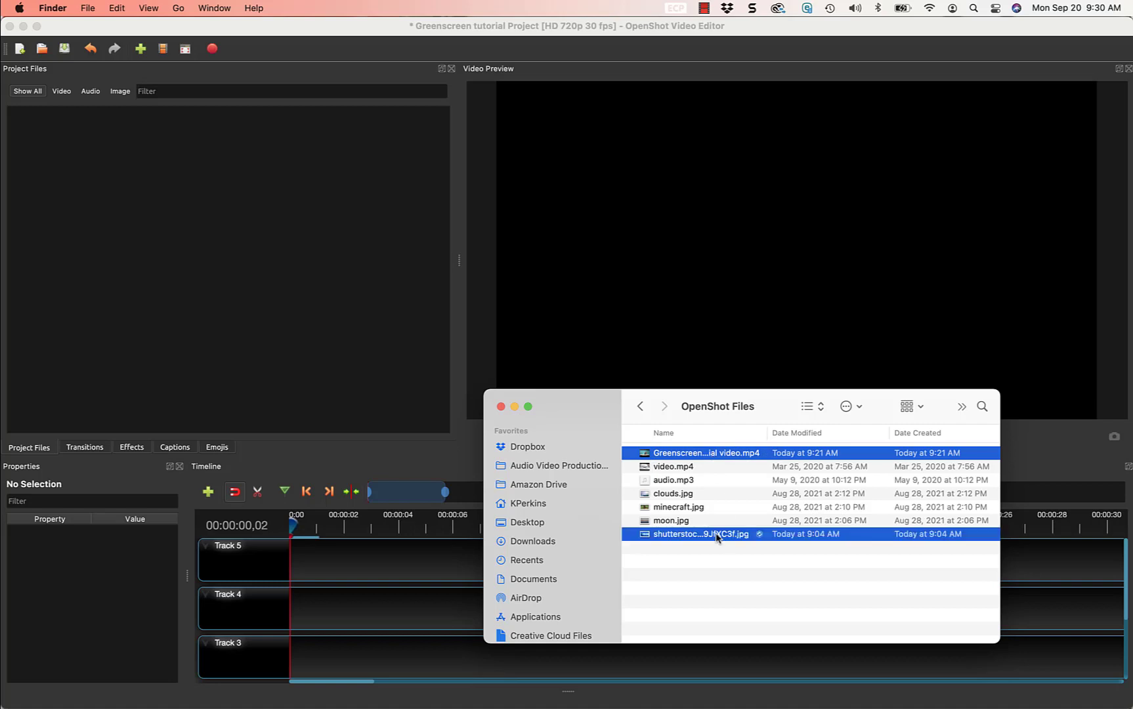
drag(701, 454, 147, 215)
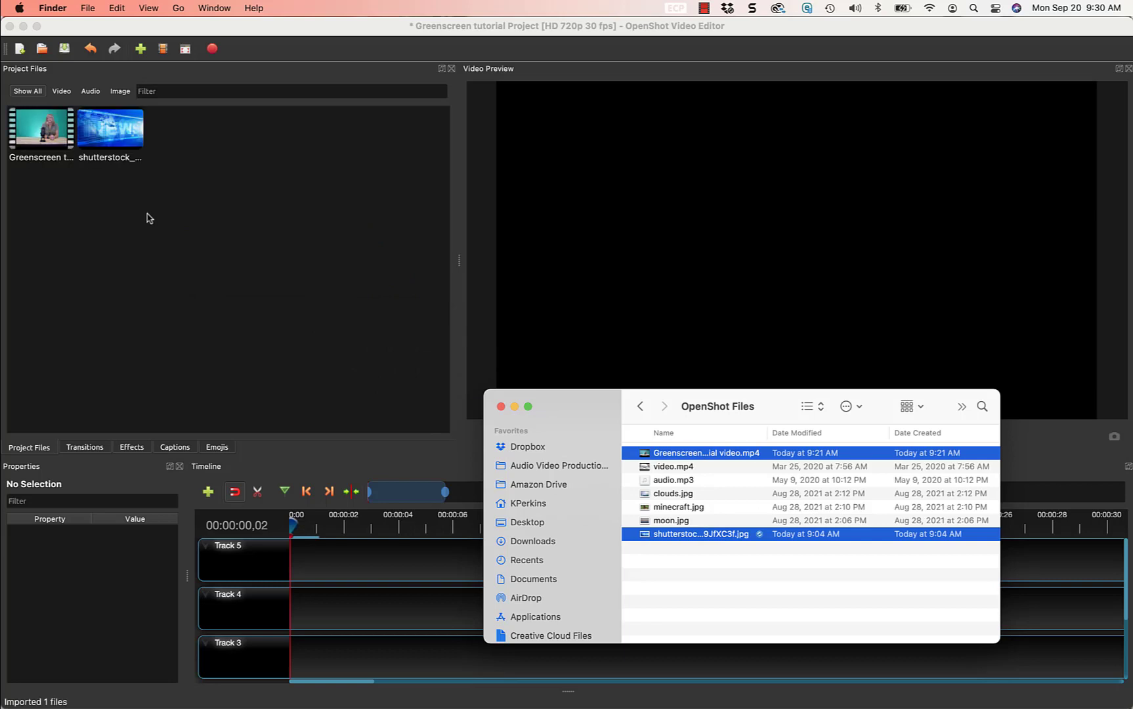
click(515, 406)
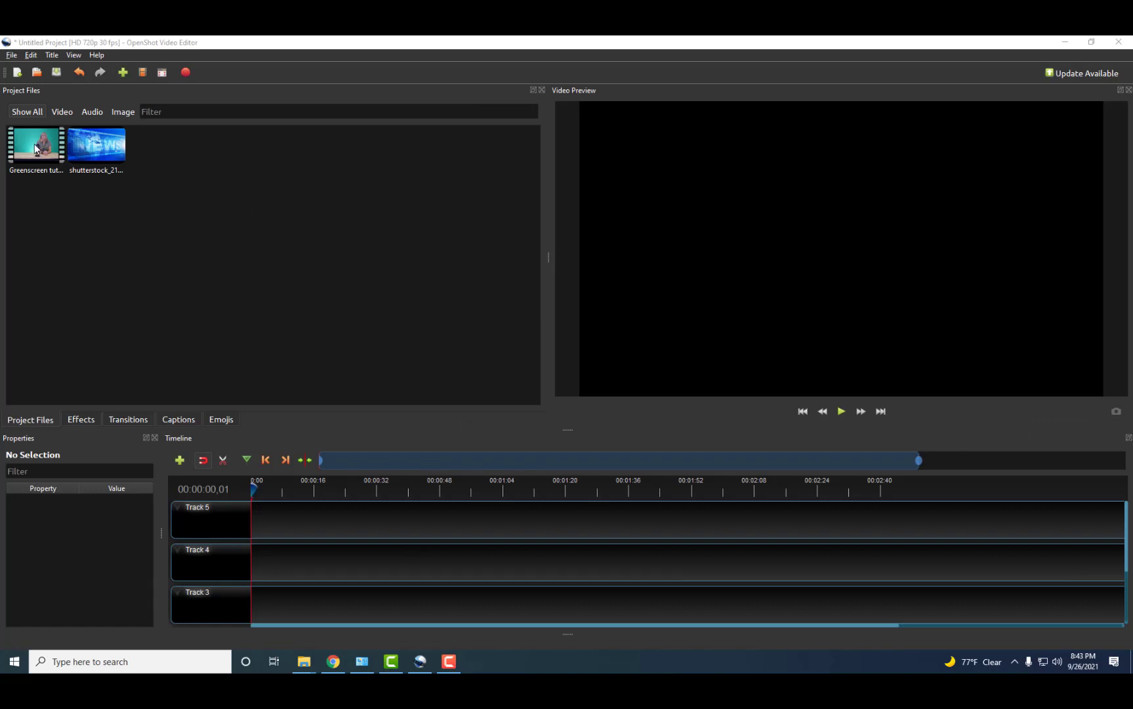
Place the Greenscreen tutorial video clip at the start of Track 5 and zoom the timeline to it.
drag(36, 146, 272, 518)
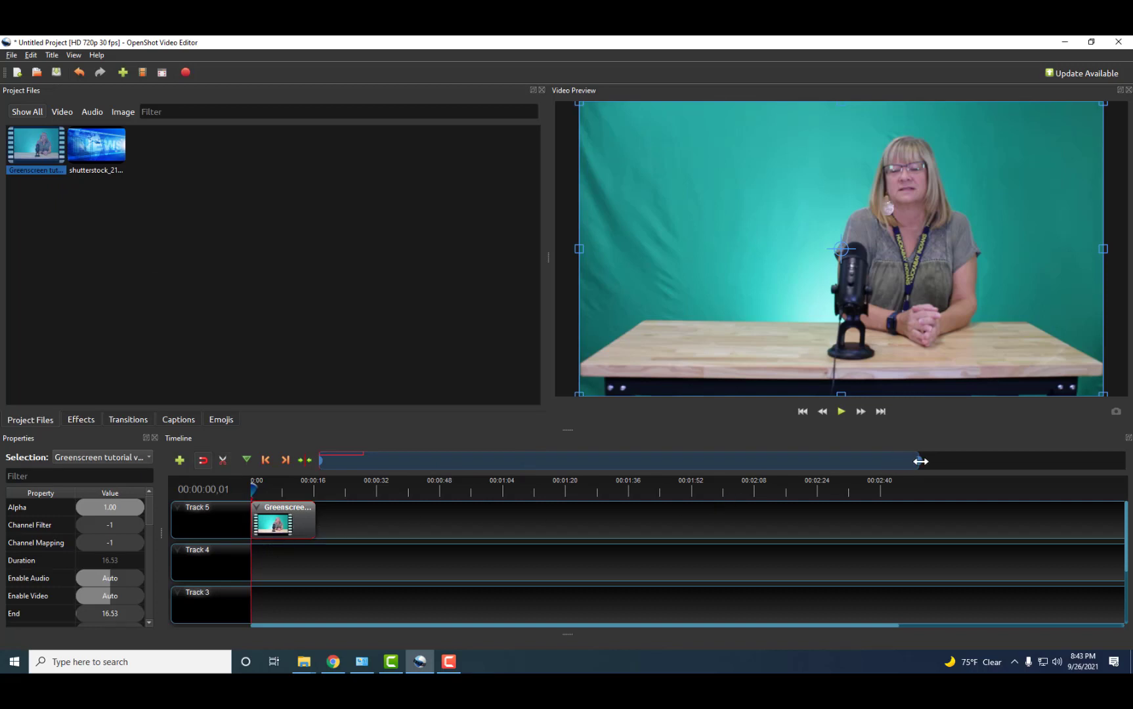
drag(920, 461, 389, 460)
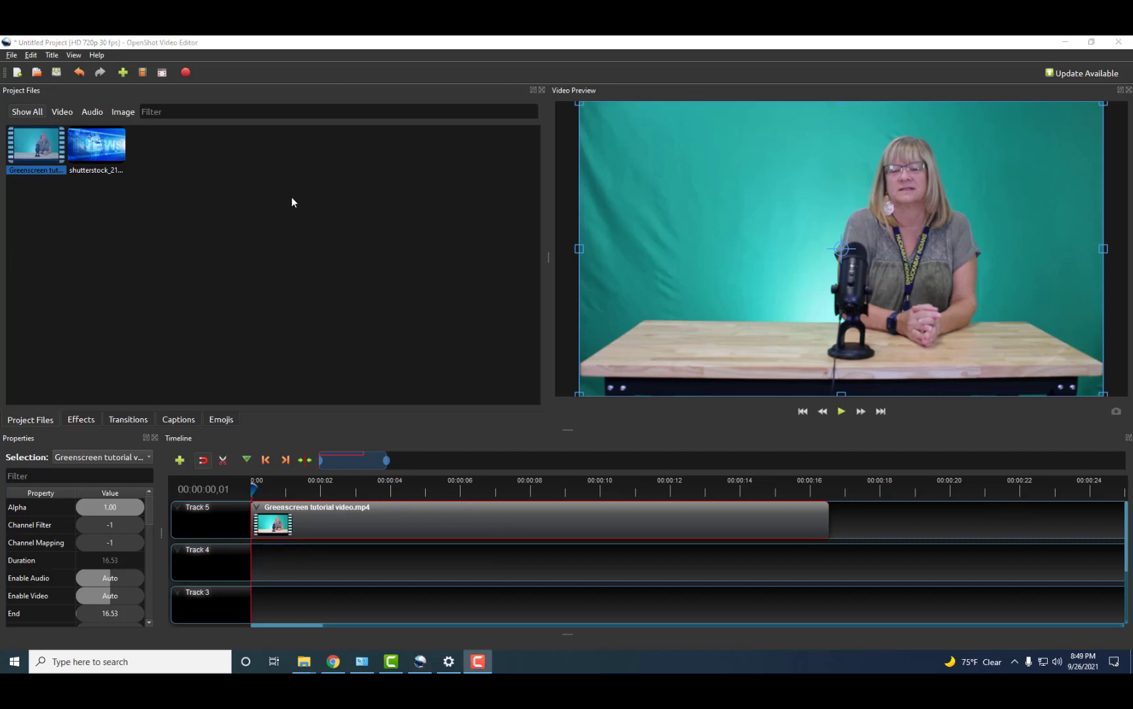
Save the project to the Desktop as a Greenscreen Project .osp file.
click(11, 56)
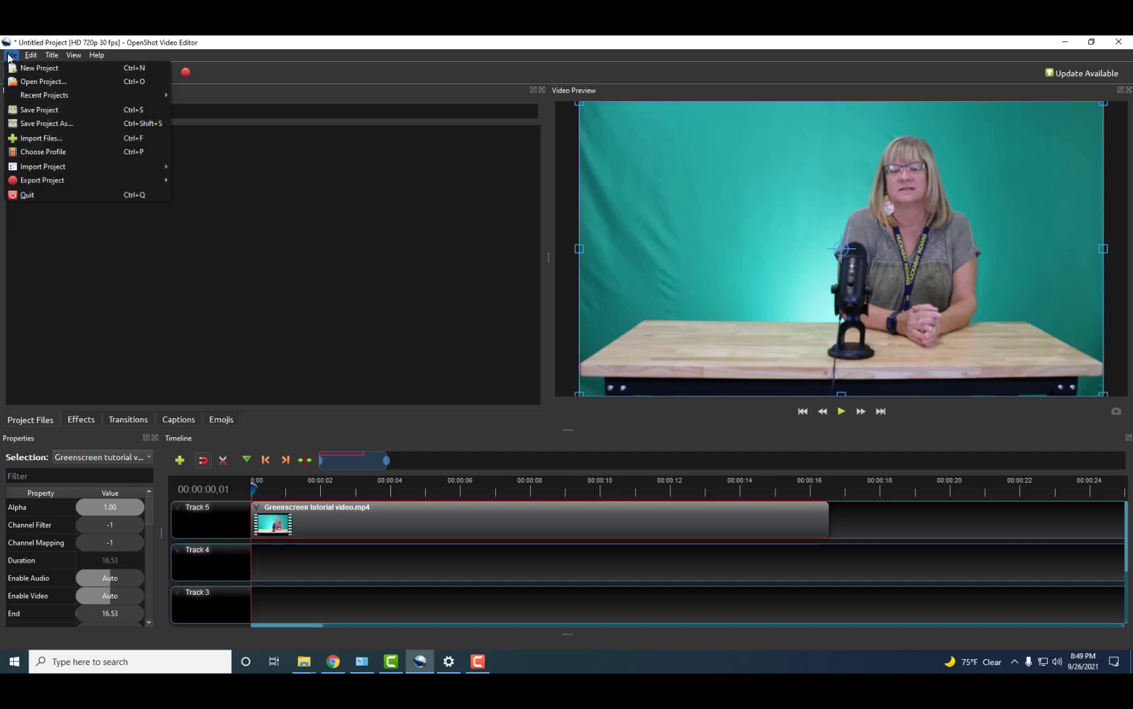
click(39, 114)
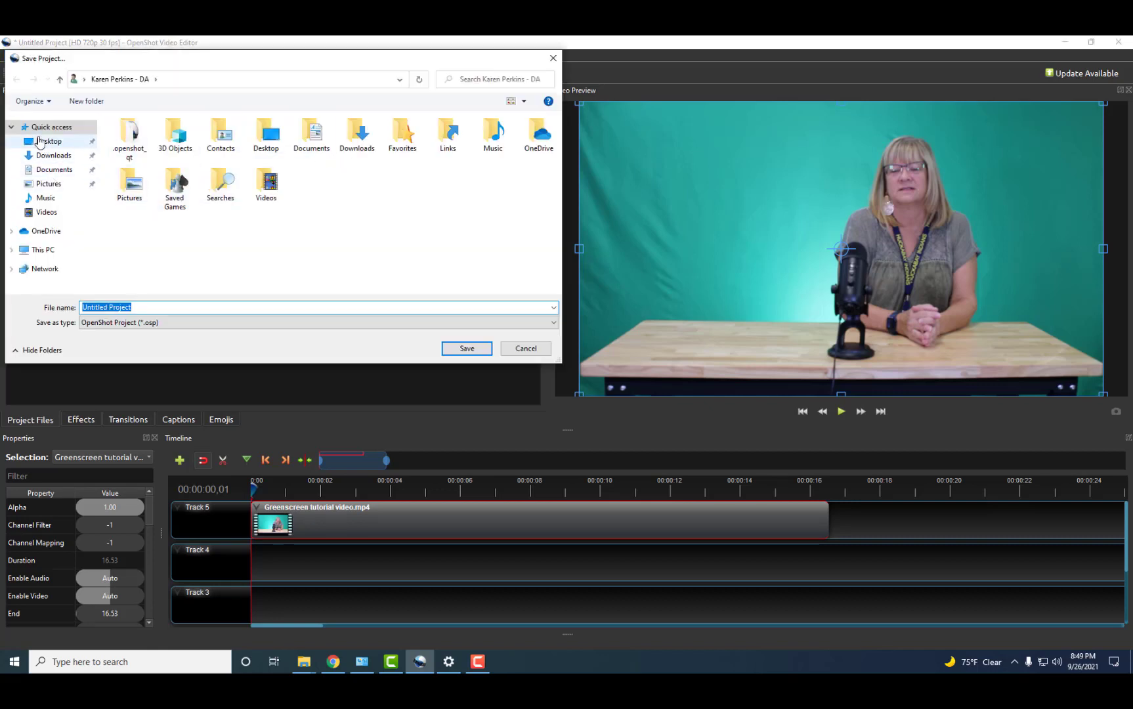
click(48, 143)
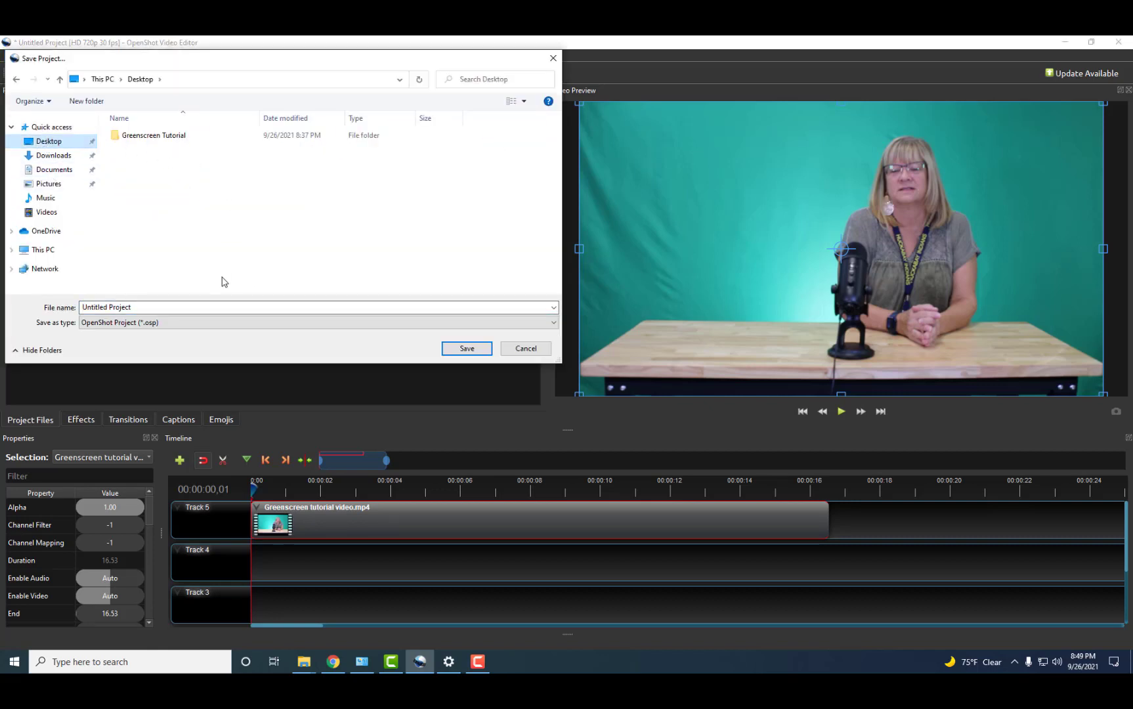
click(203, 308)
click(200, 309)
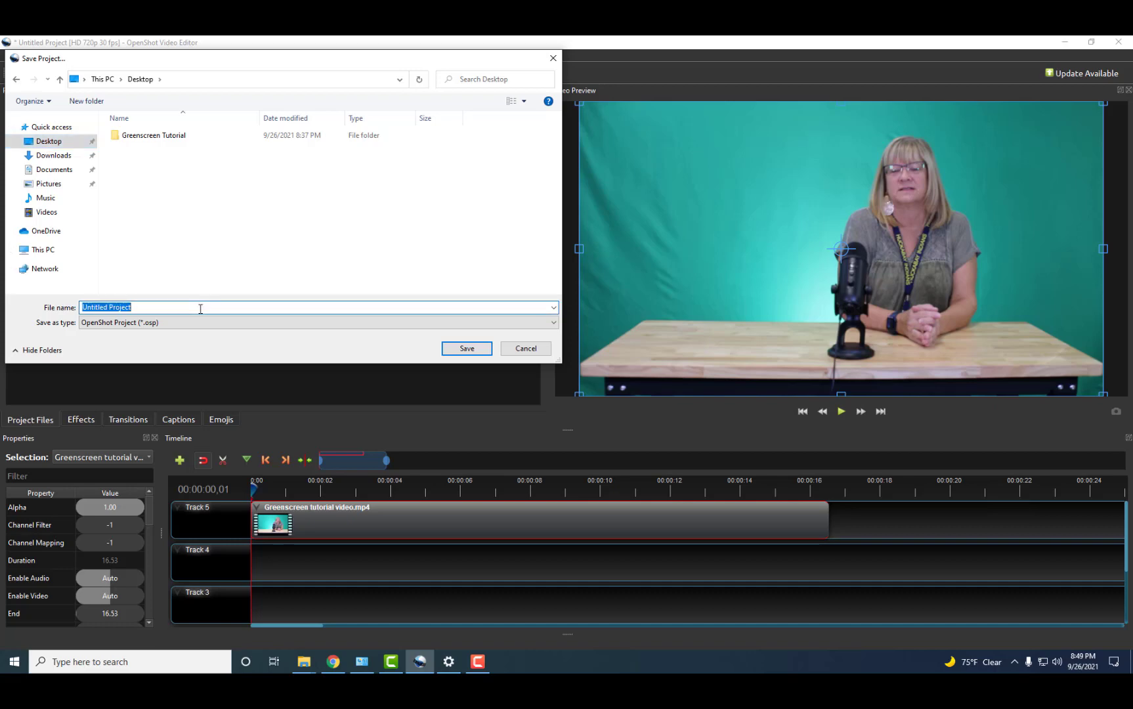
text(Greenscr)
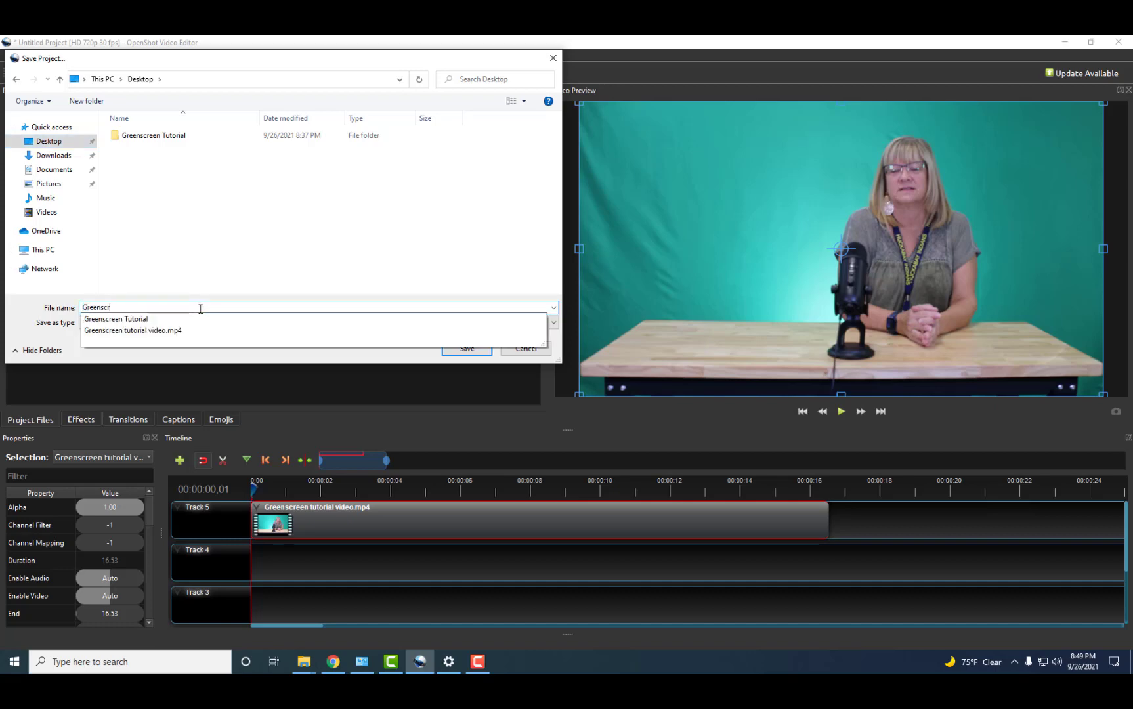
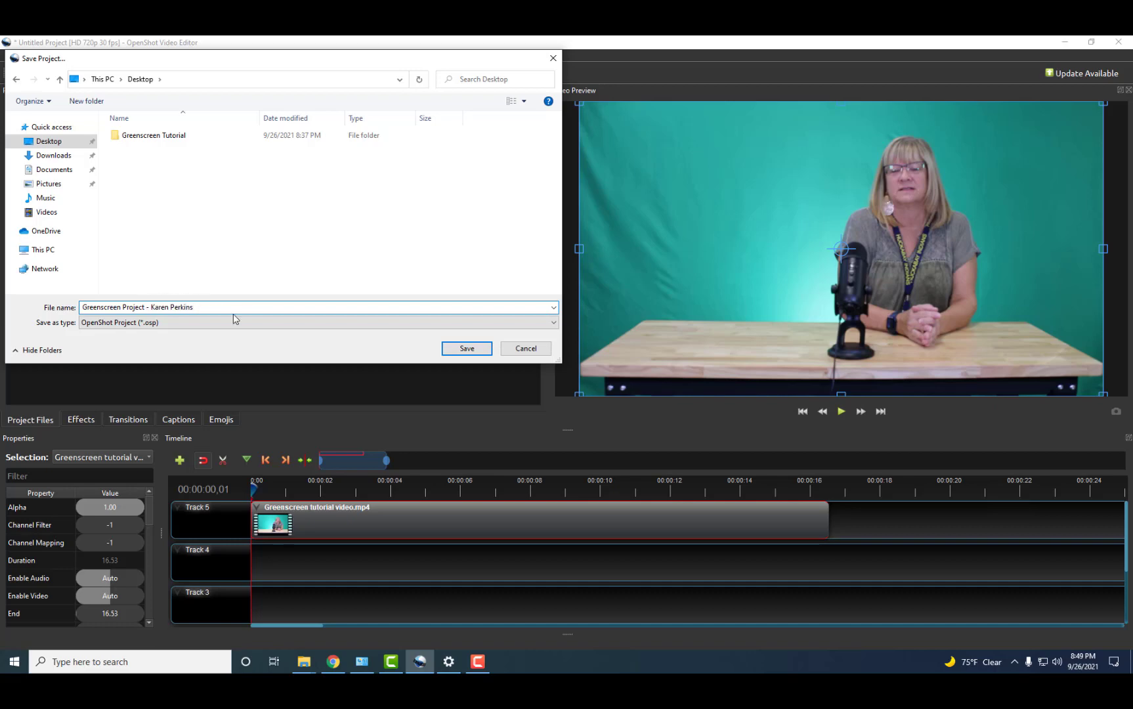
click(451, 347)
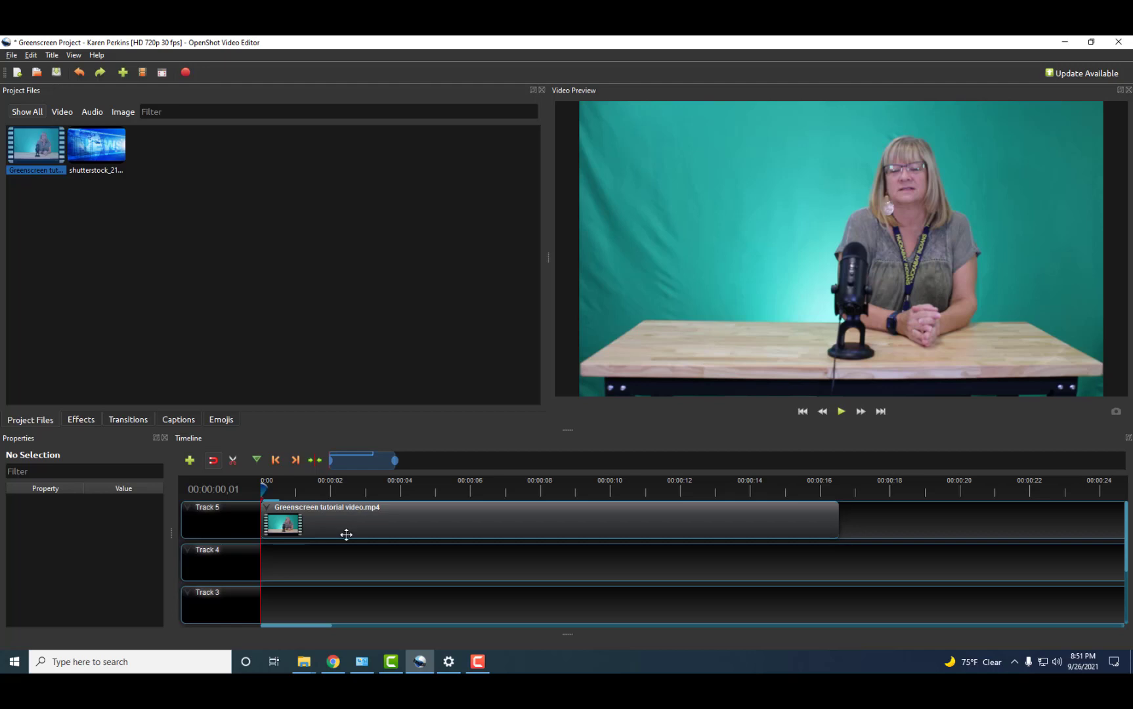
Apply Chroma Key from Effects to the Track 5 greenscreen clip and show its properties.
click(81, 423)
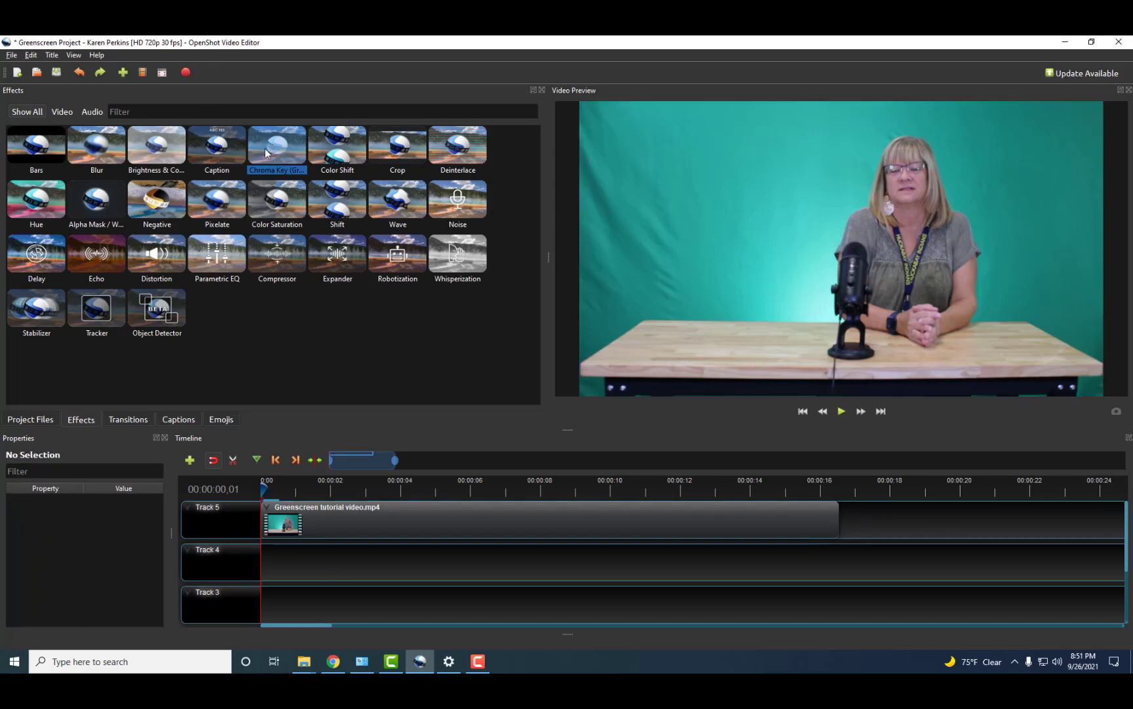
drag(265, 149, 306, 525)
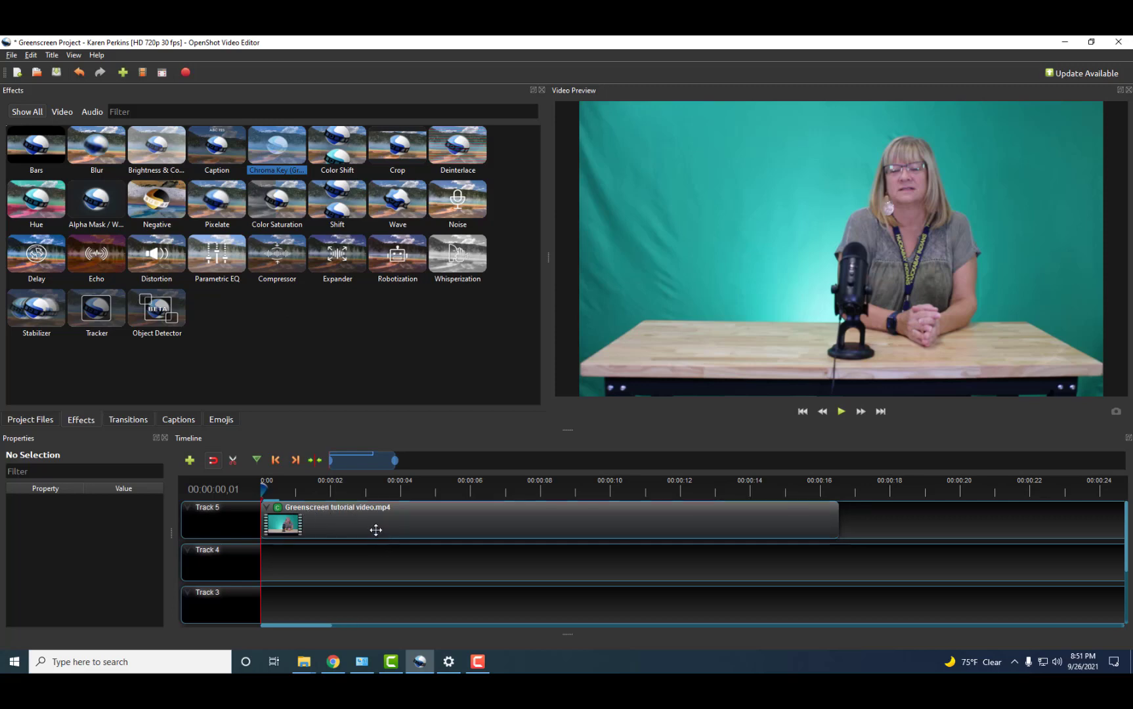
click(277, 510)
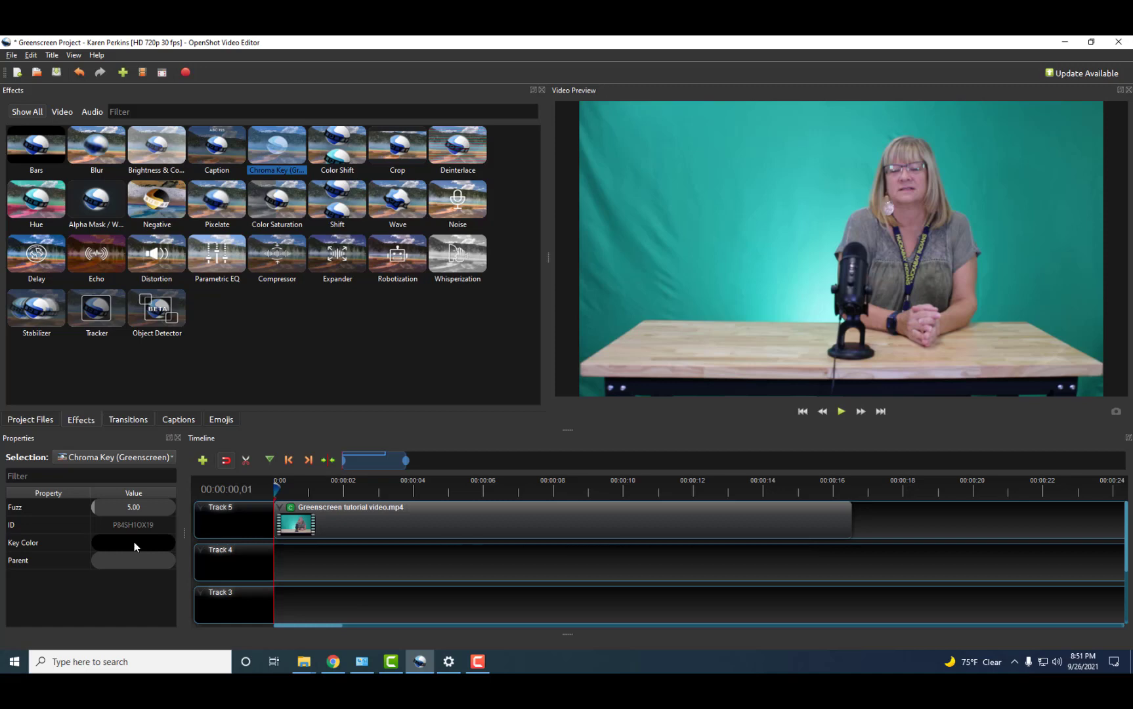
Set the Chroma Key's key colour to teal #36bab2, sampled from the preview backdrop.
double_click(134, 542)
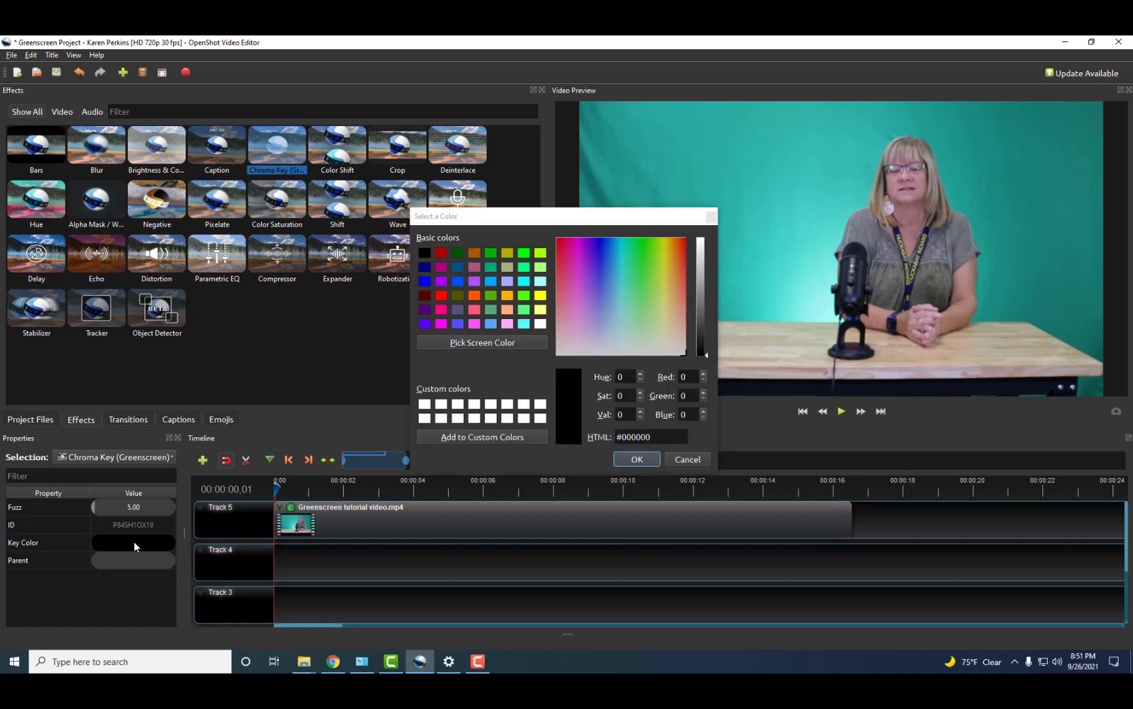
click(470, 340)
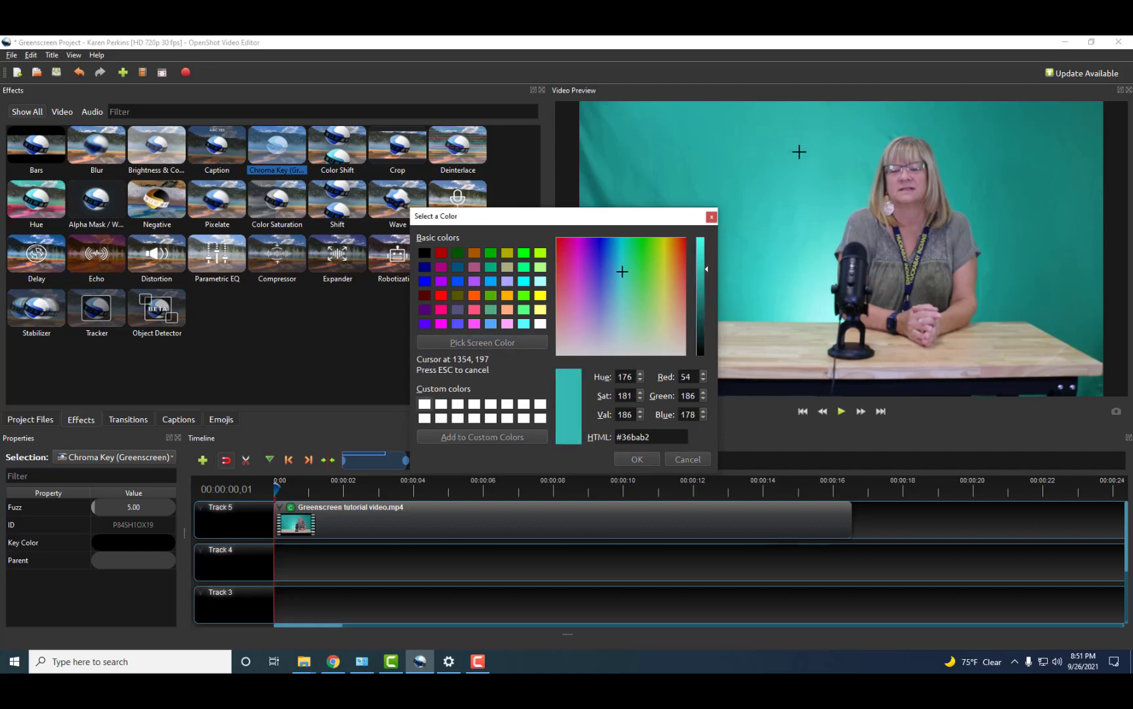
click(799, 152)
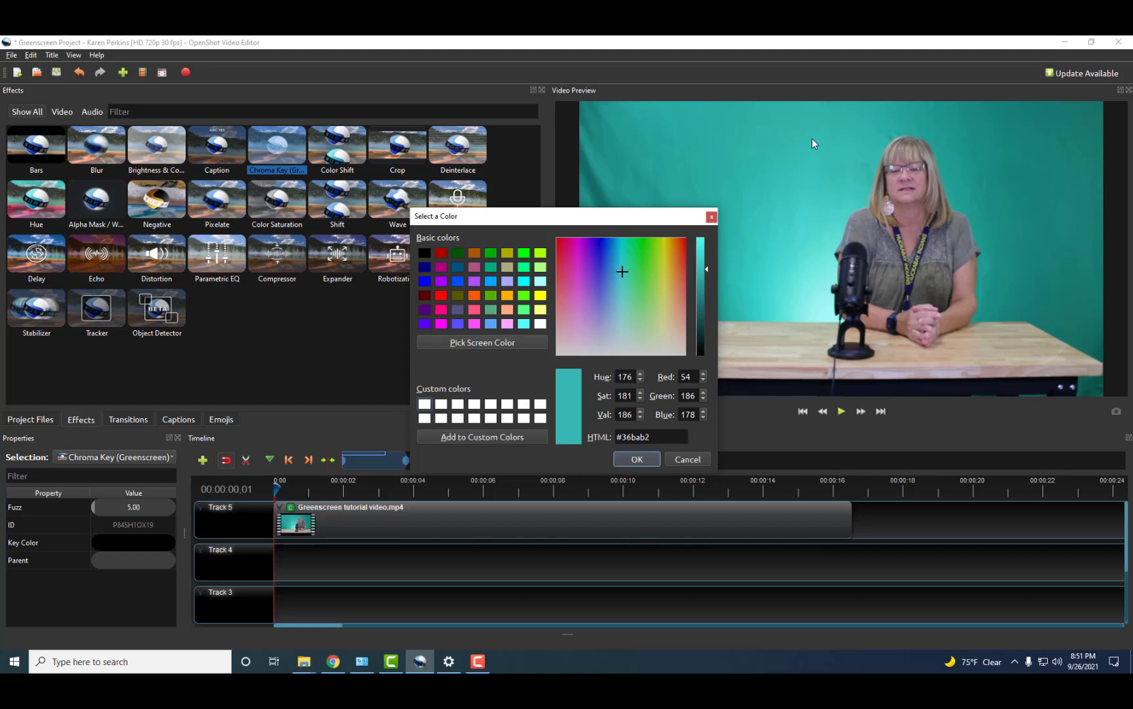
click(636, 459)
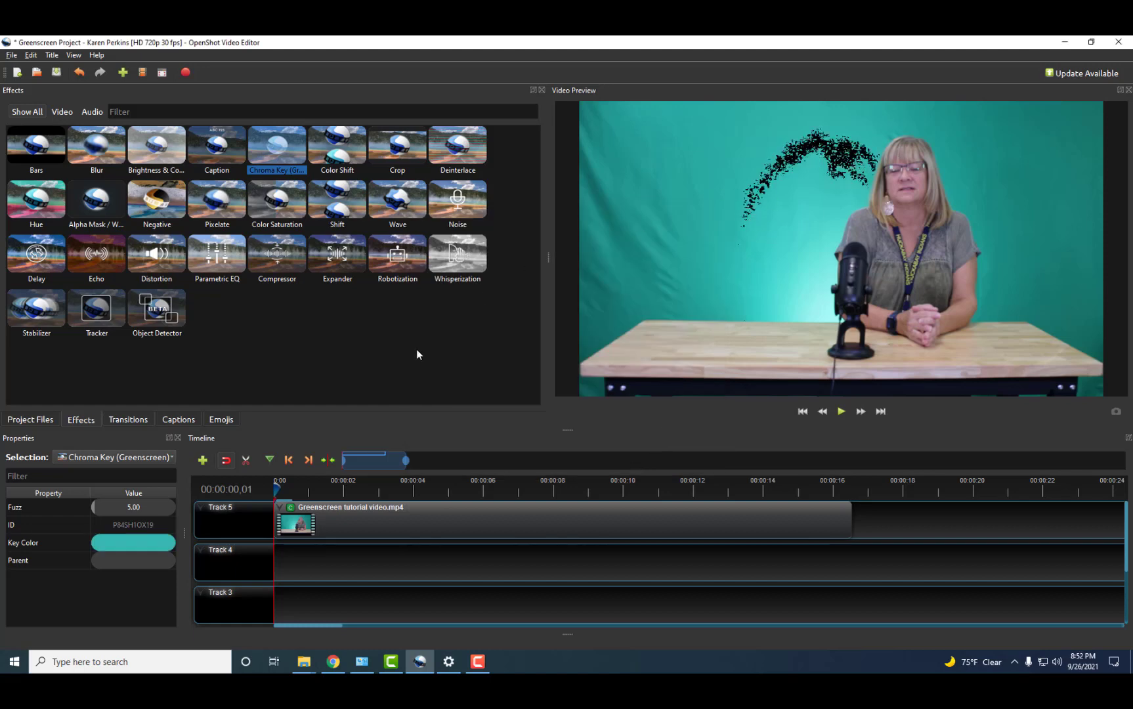
click(94, 506)
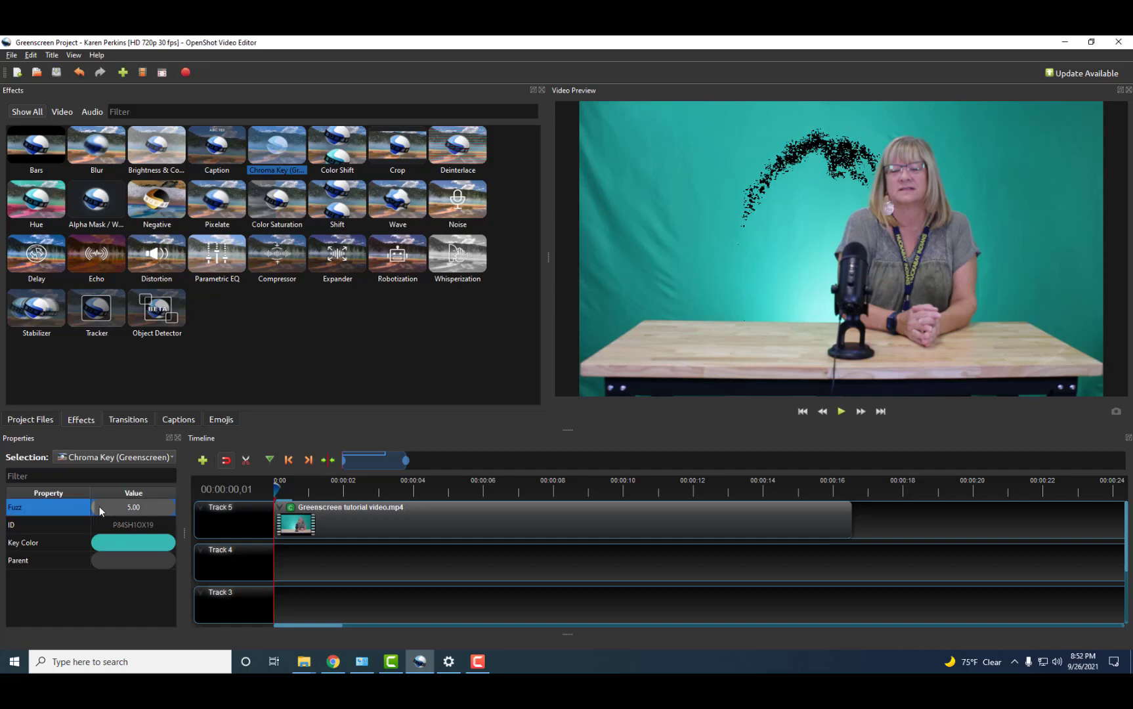
Push the first Chroma Key's Fuzz up to 125, then drop a second Chroma Key onto the Track 5 clip.
drag(96, 507, 166, 509)
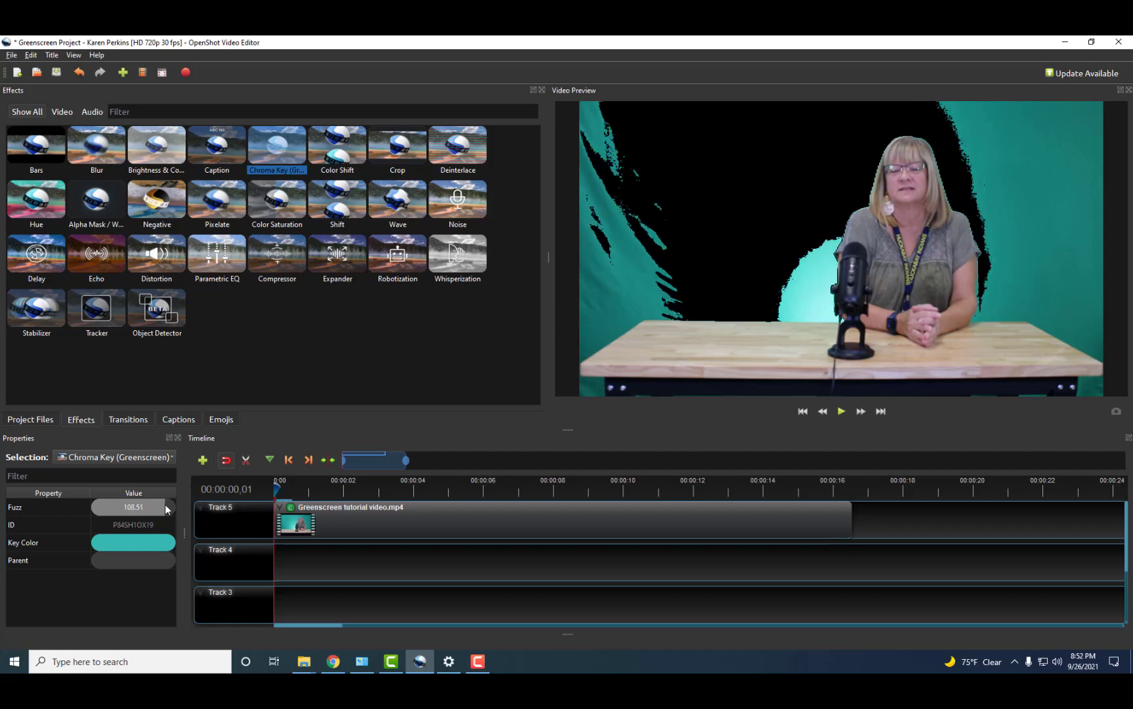
drag(172, 506, 191, 504)
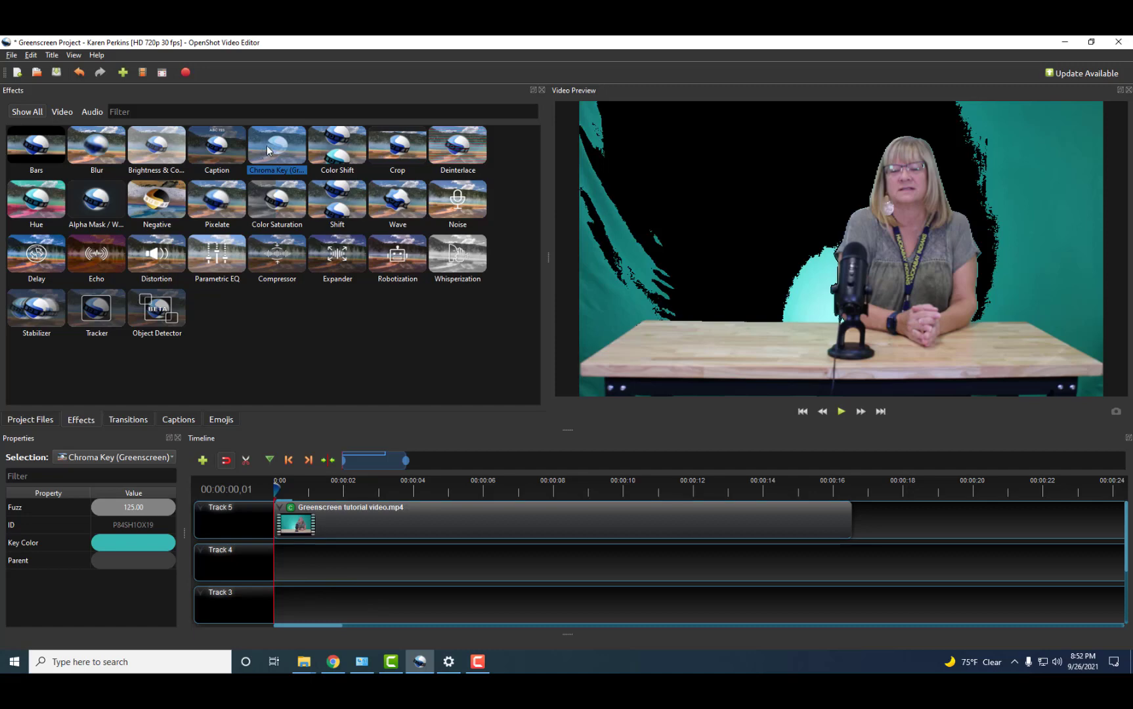
drag(266, 146, 339, 519)
drag(266, 149, 347, 522)
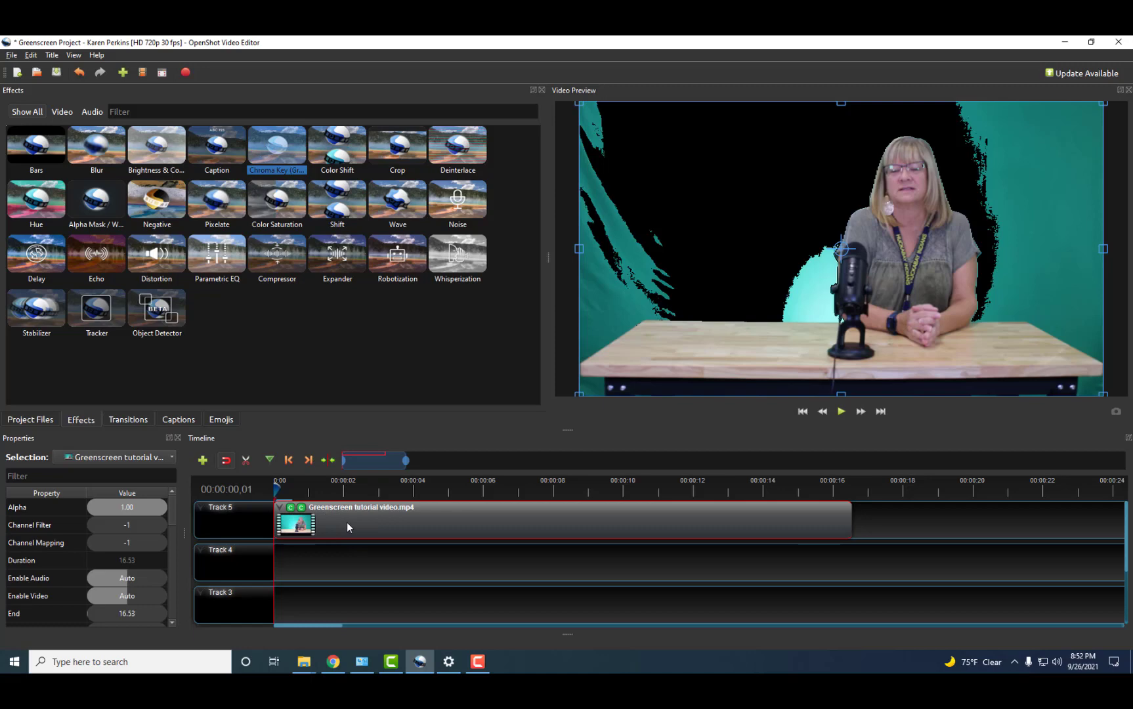
Select the second Chroma Key and sample the leftover darker teal as its key colour.
click(301, 508)
click(302, 509)
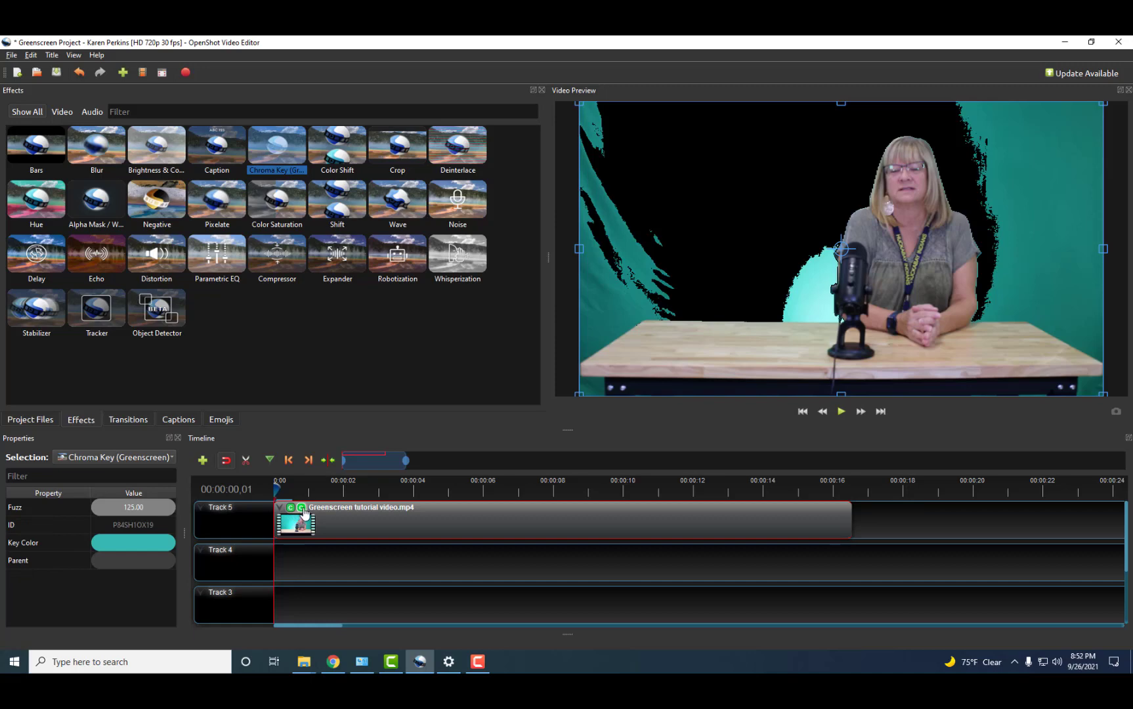
click(290, 507)
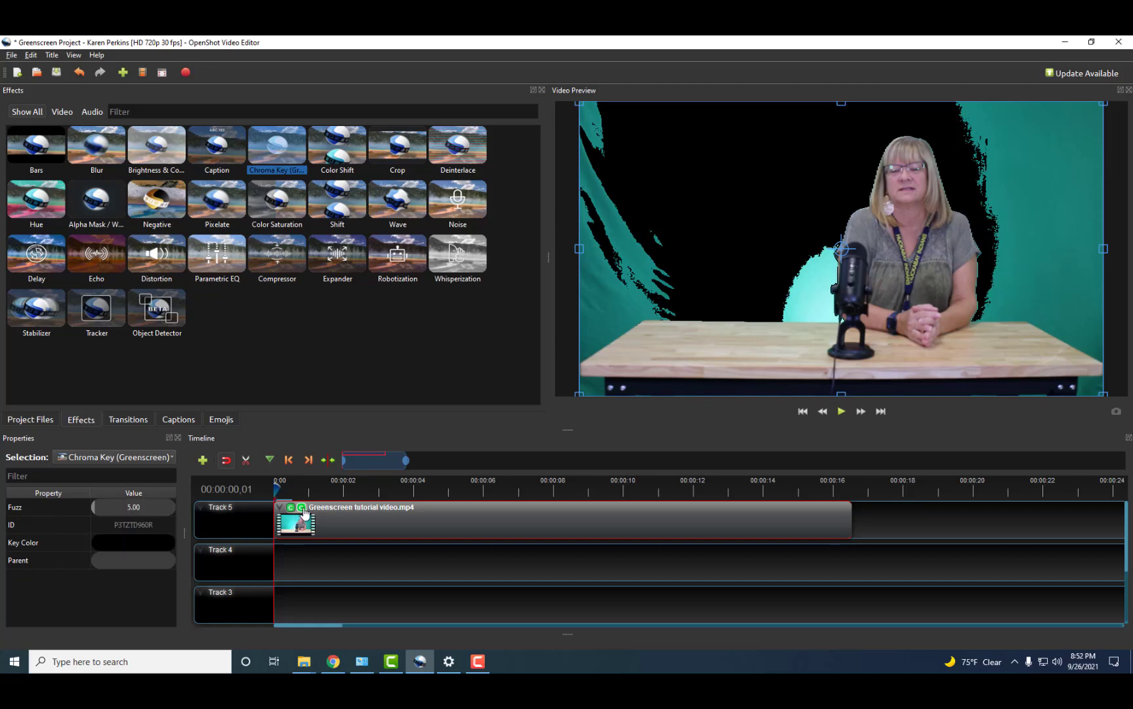
double_click(130, 542)
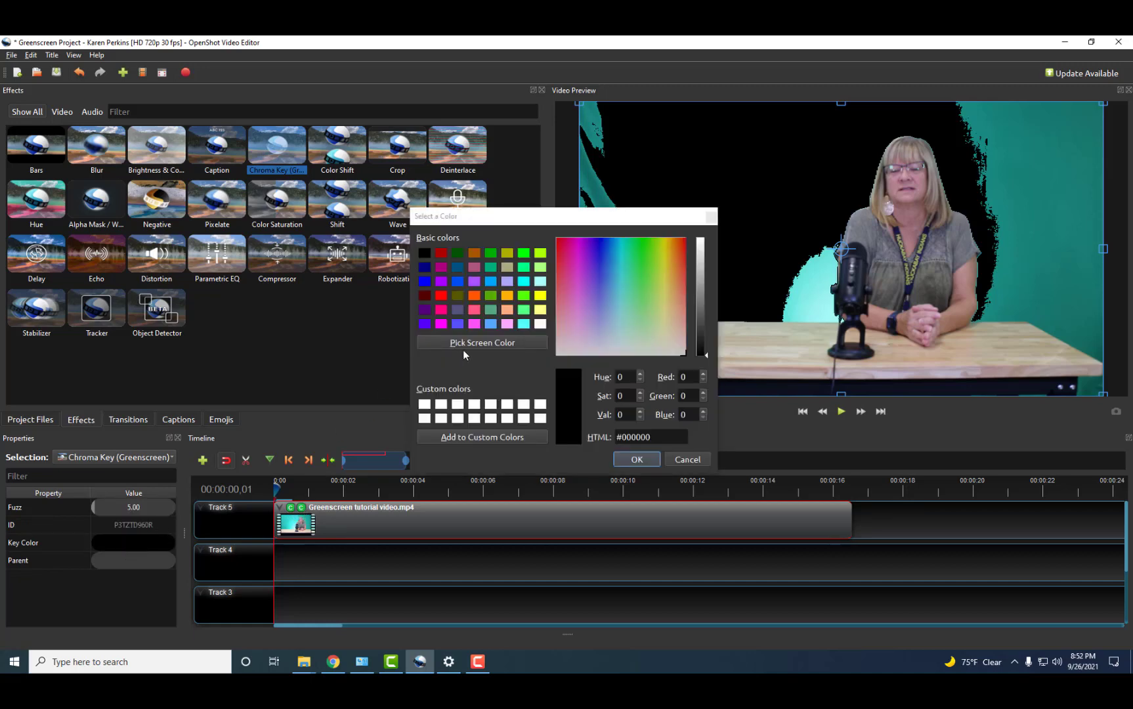
click(475, 340)
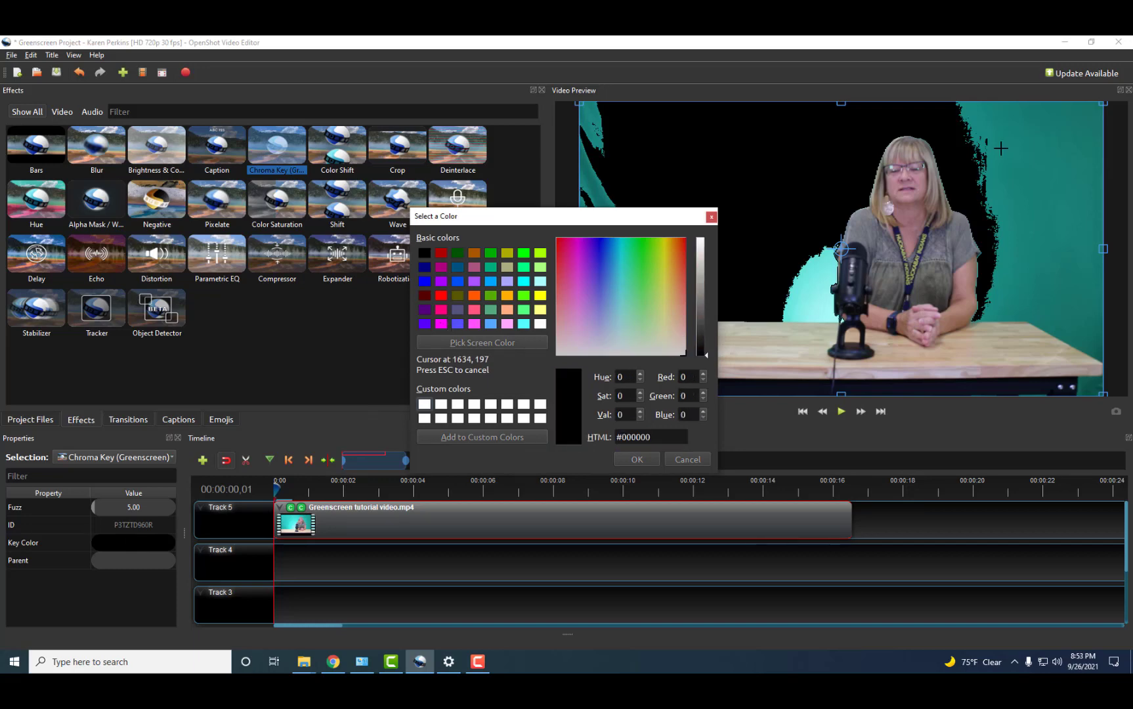
click(1042, 151)
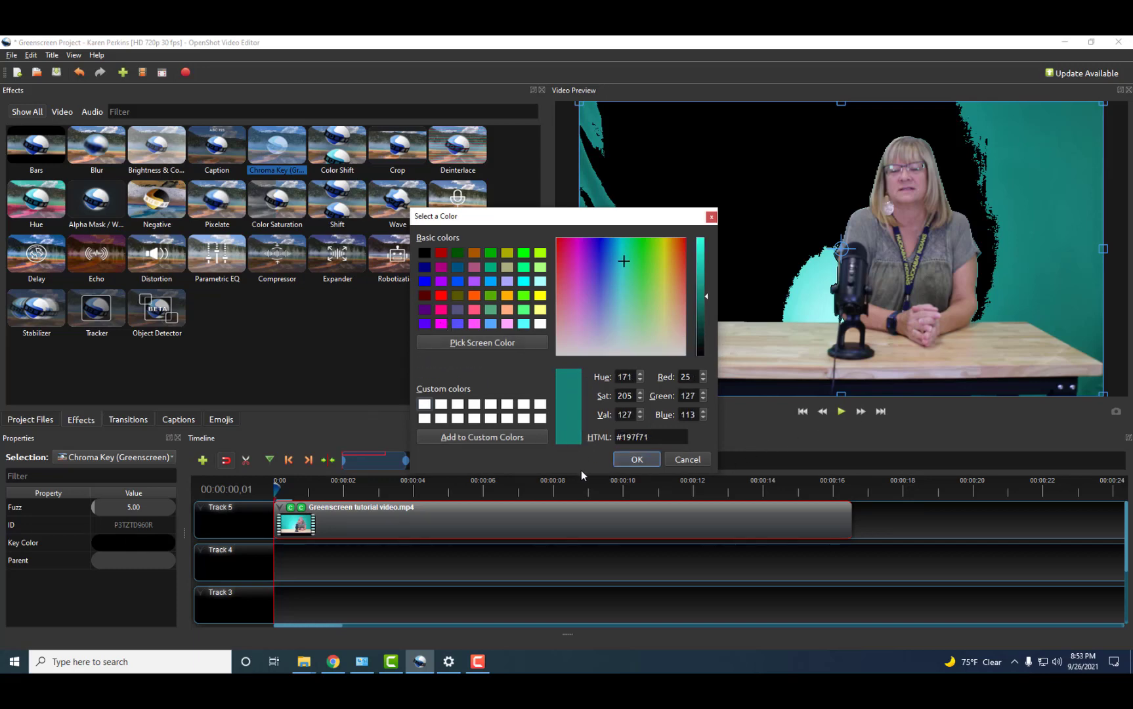
click(642, 462)
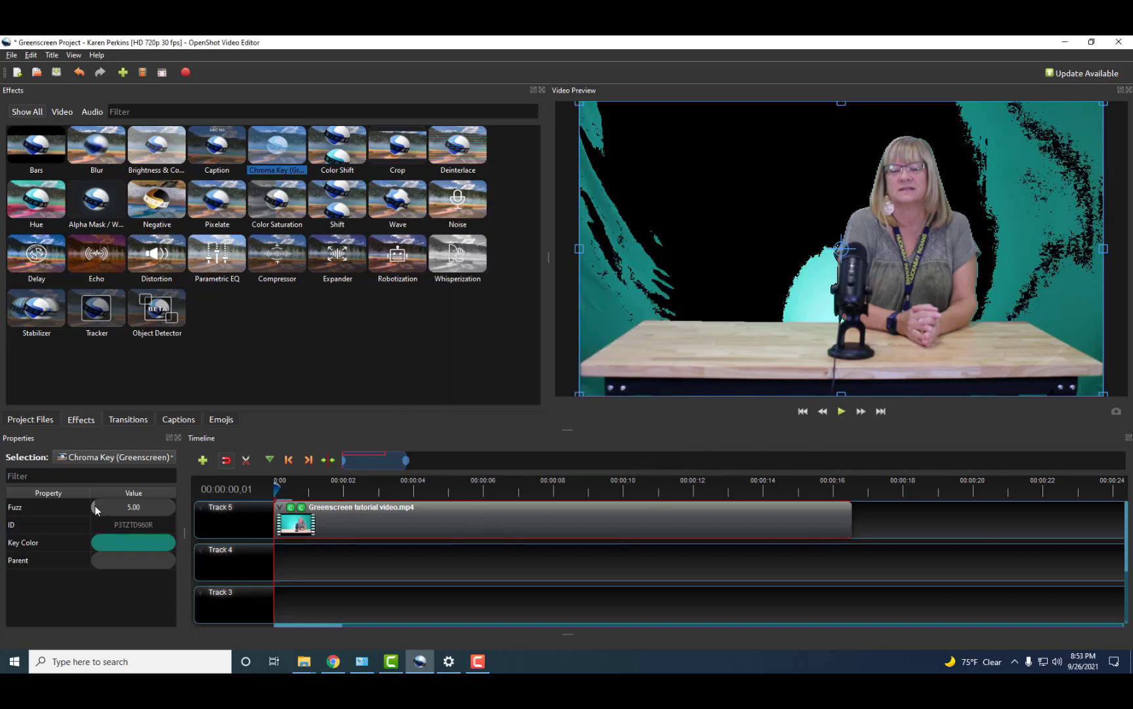
Set the second Chroma Key's Fuzz to about 102.43 and add a third Chroma Key.
drag(117, 505, 145, 509)
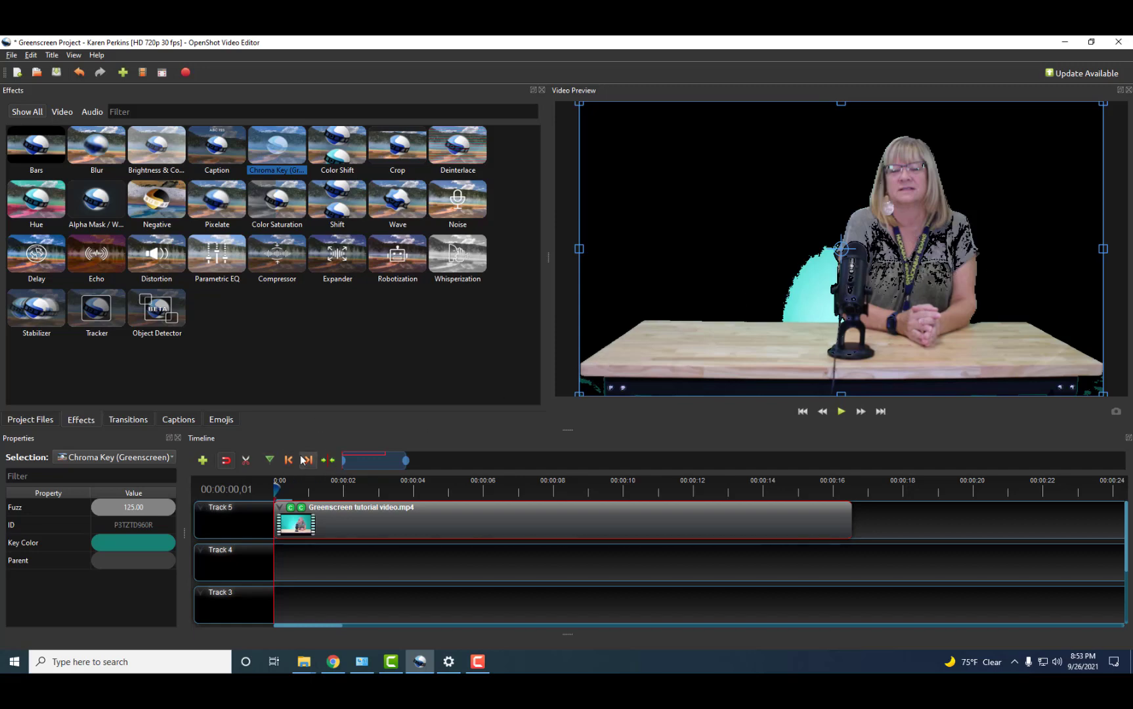
click(169, 508)
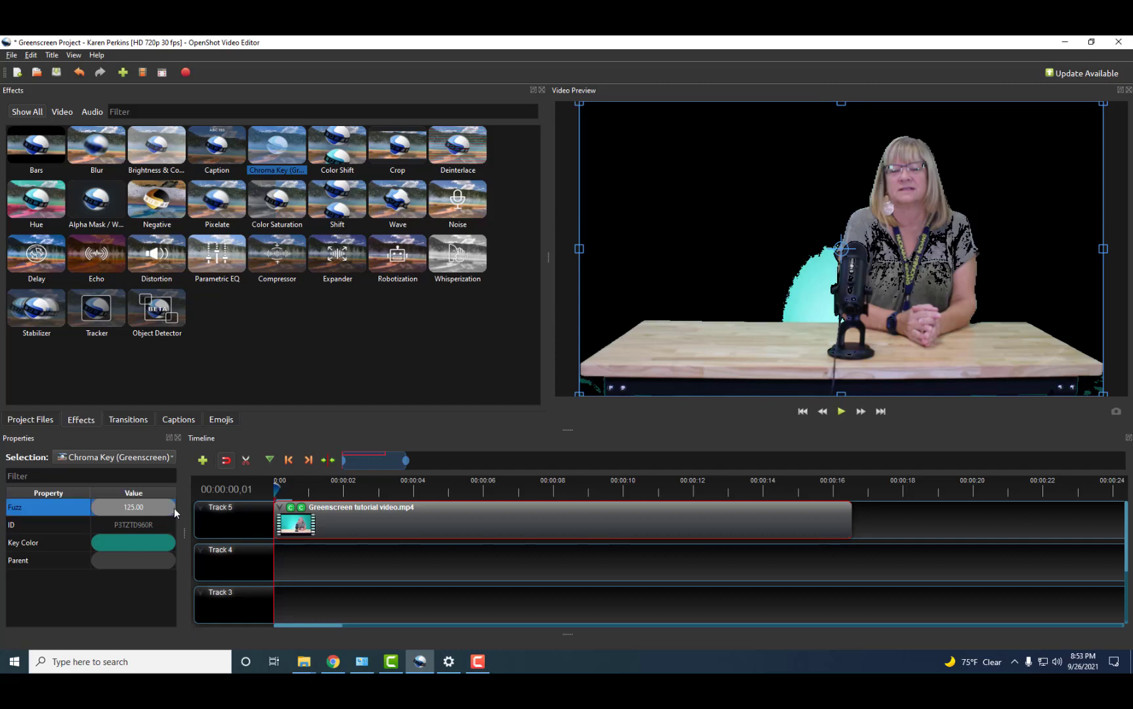
drag(175, 508, 158, 509)
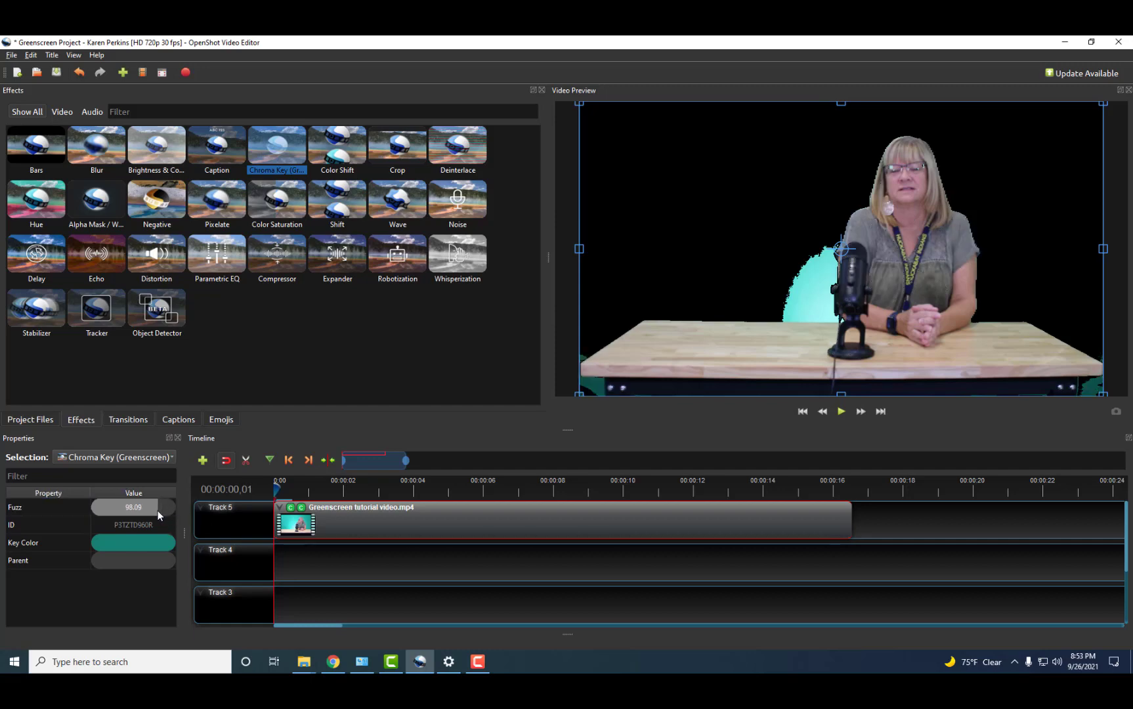
drag(160, 510, 163, 510)
drag(164, 510, 162, 510)
drag(280, 150, 382, 524)
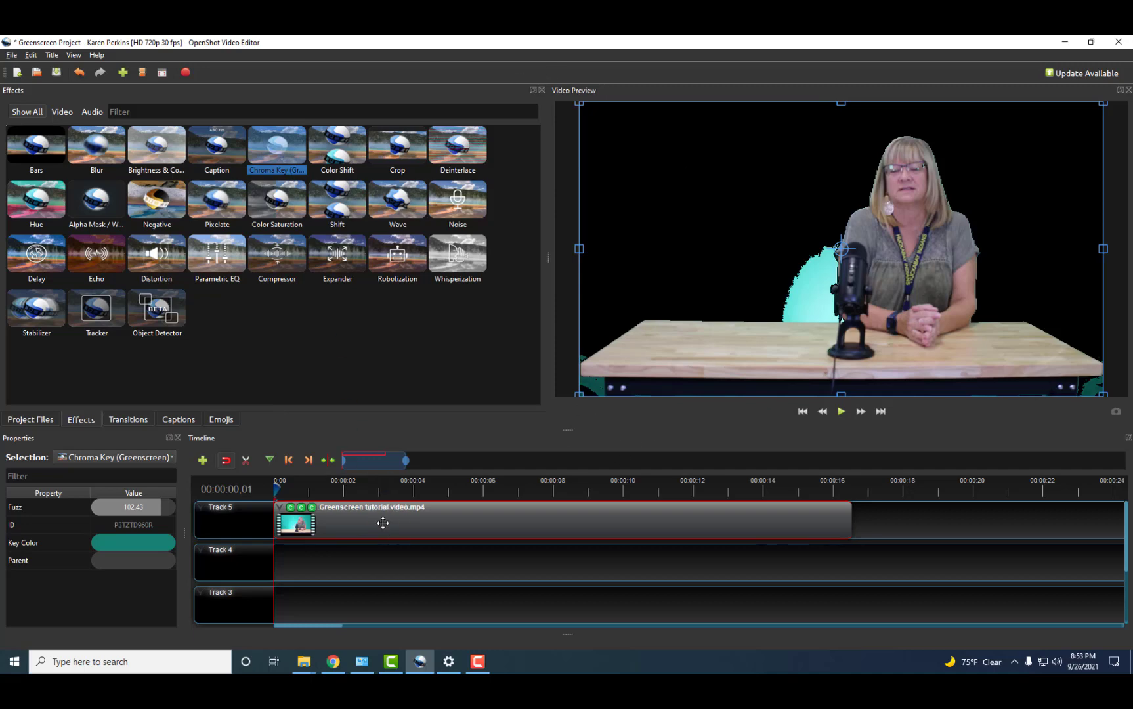
Key the third Chroma Key to the light cyan glow sampled behind the presenter.
click(313, 509)
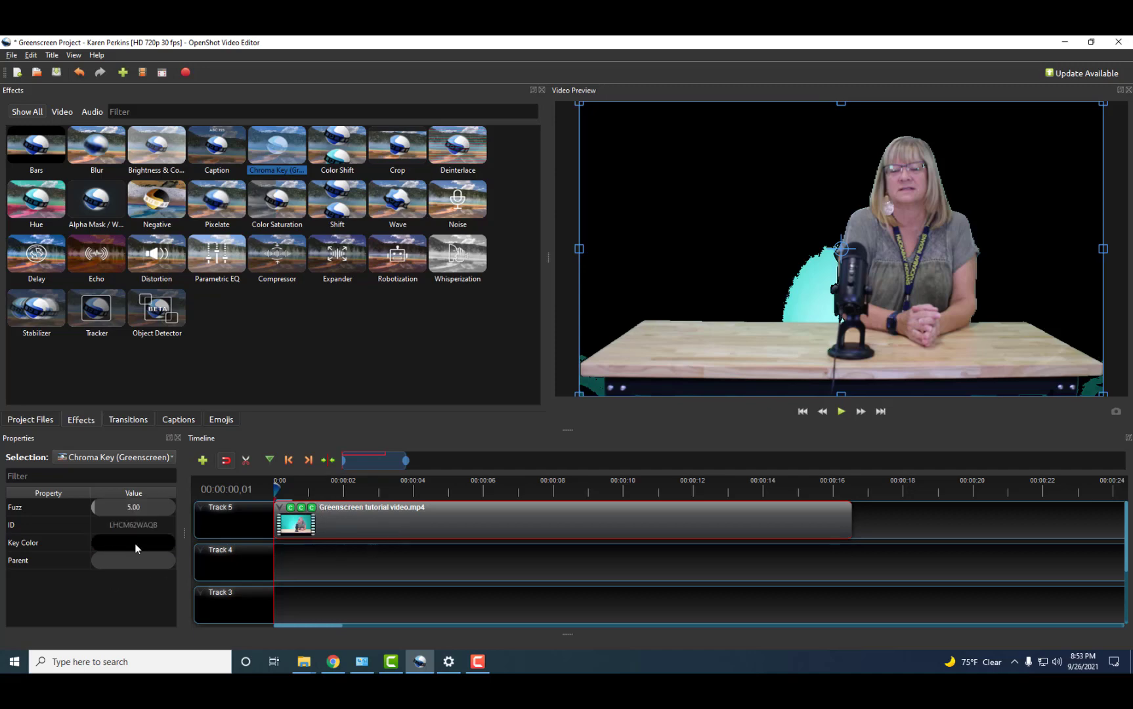
double_click(135, 542)
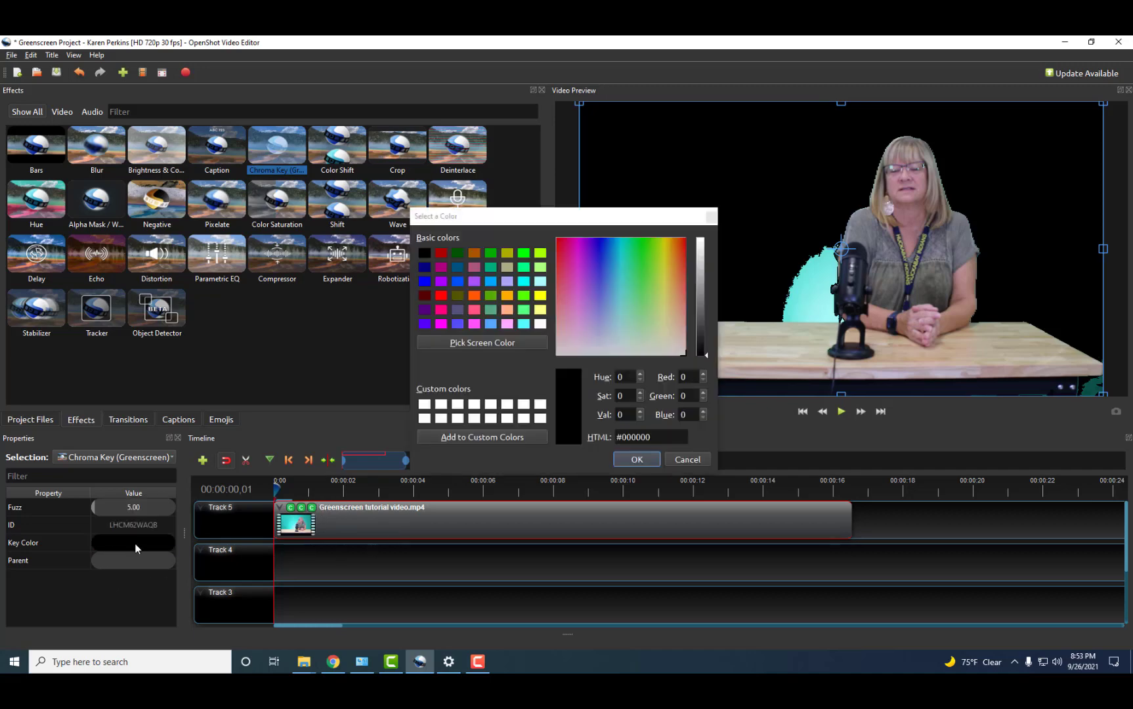
click(444, 340)
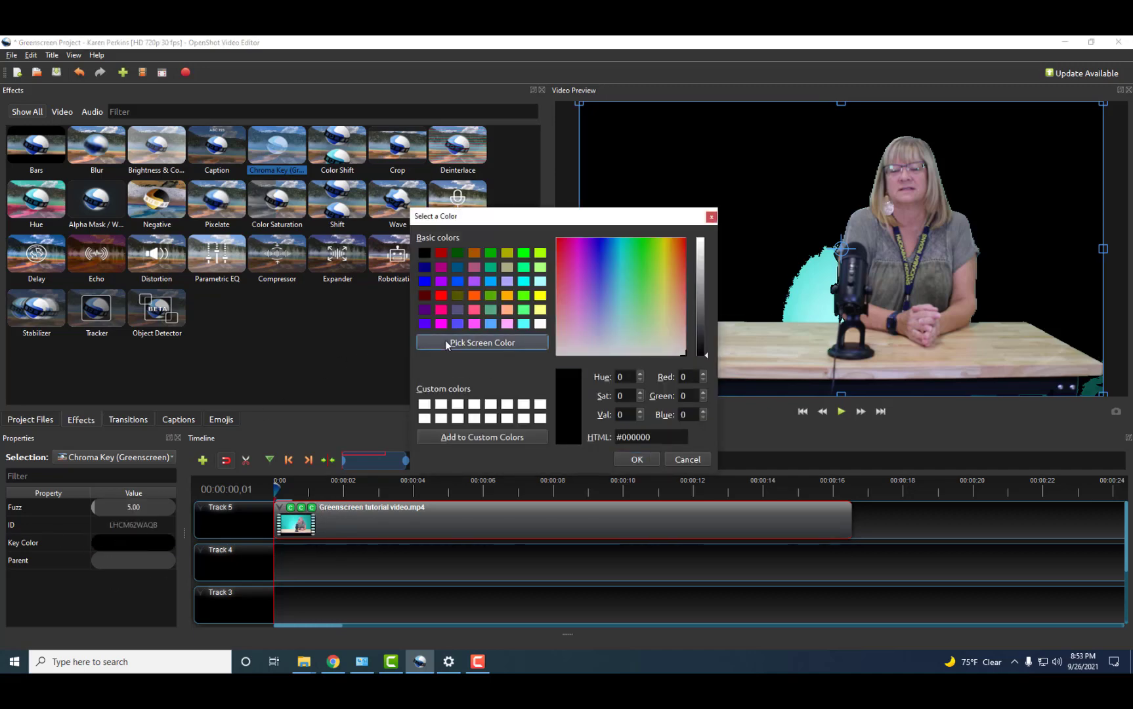
click(815, 286)
click(642, 461)
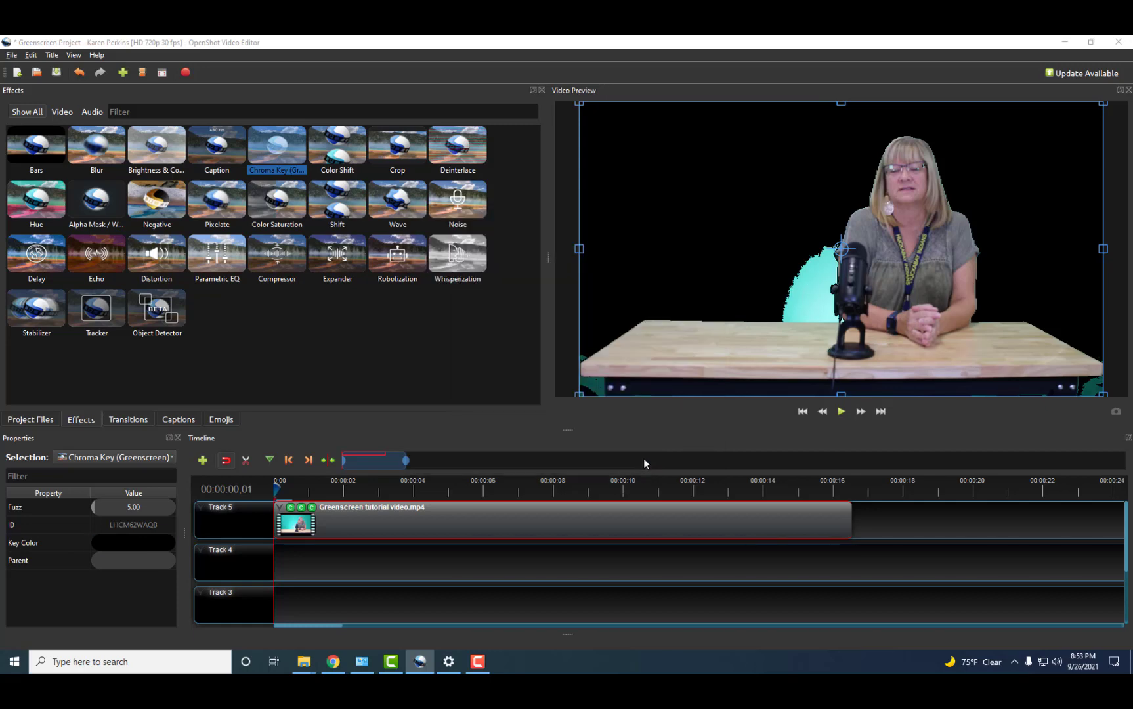
Set the third Chroma Key's Fuzz to 70.31 and add a fourth Chroma Key to the clip.
drag(93, 508, 163, 509)
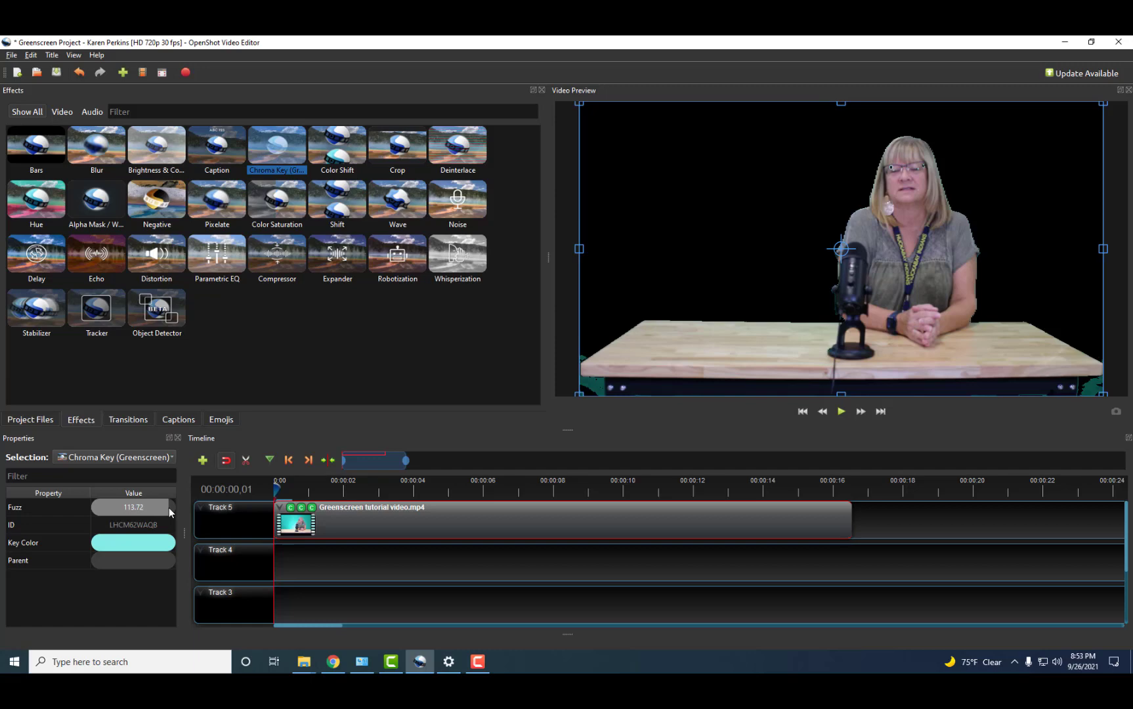
drag(158, 506, 139, 505)
drag(276, 146, 379, 516)
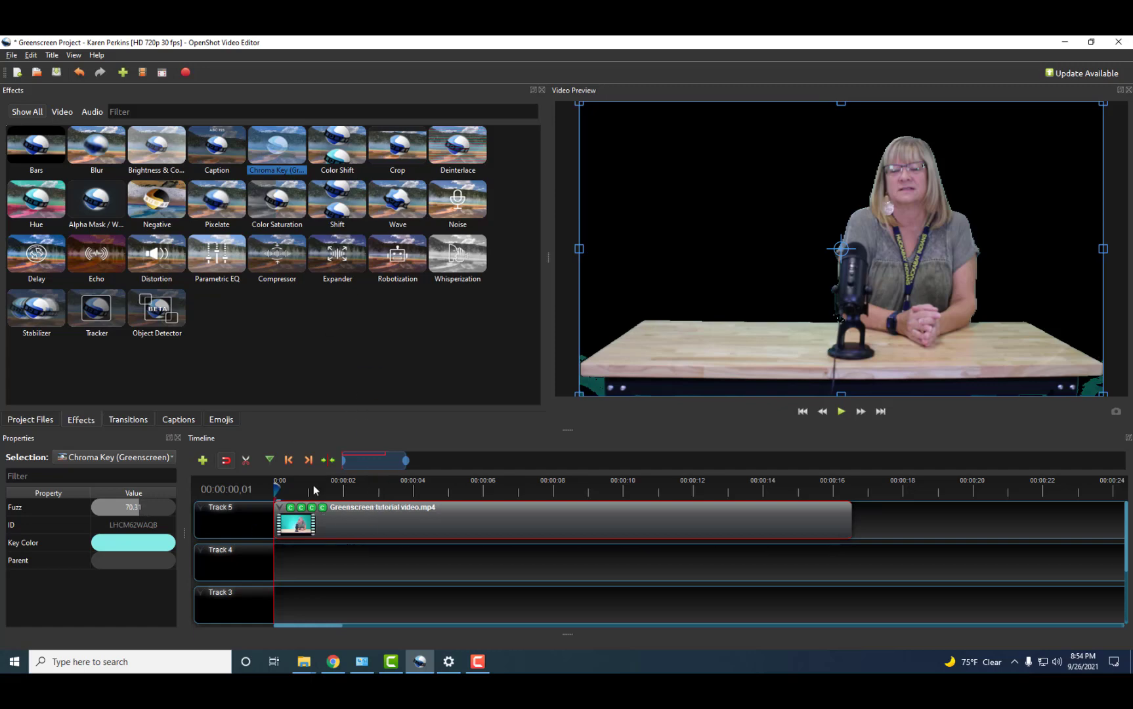
Sample the dark teal edge as the fourth Chroma Key's colour and raise its Fuzz to about 75.
double_click(141, 545)
click(477, 342)
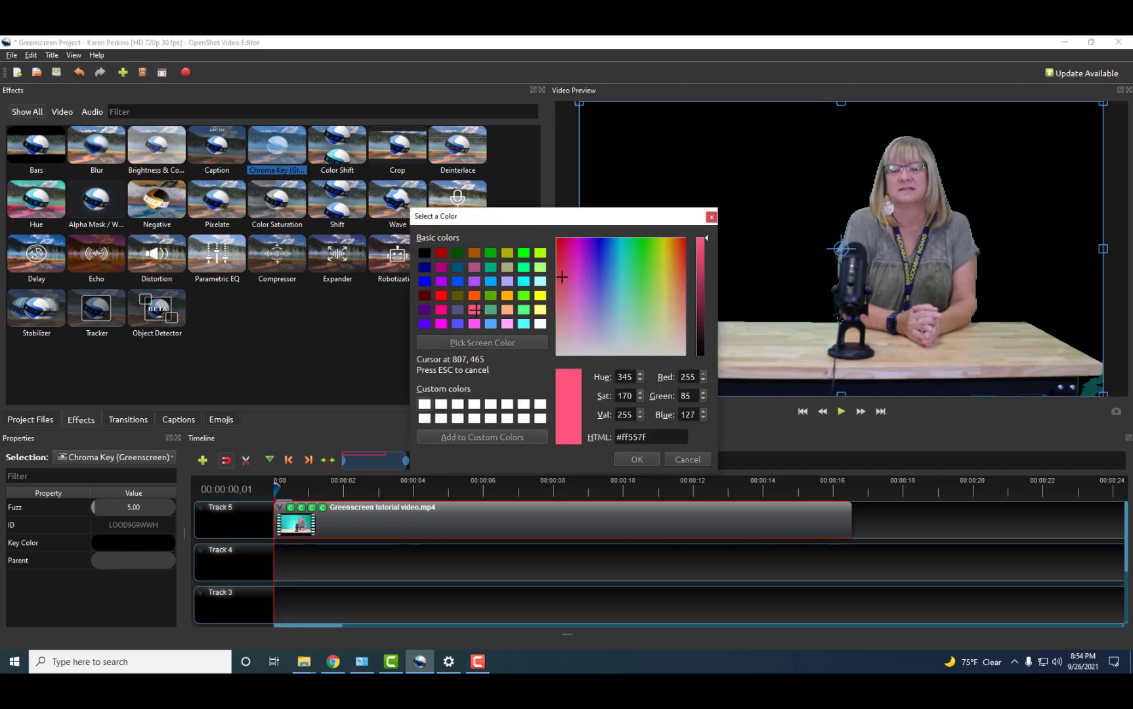
key(Escape)
drag(497, 220, 258, 228)
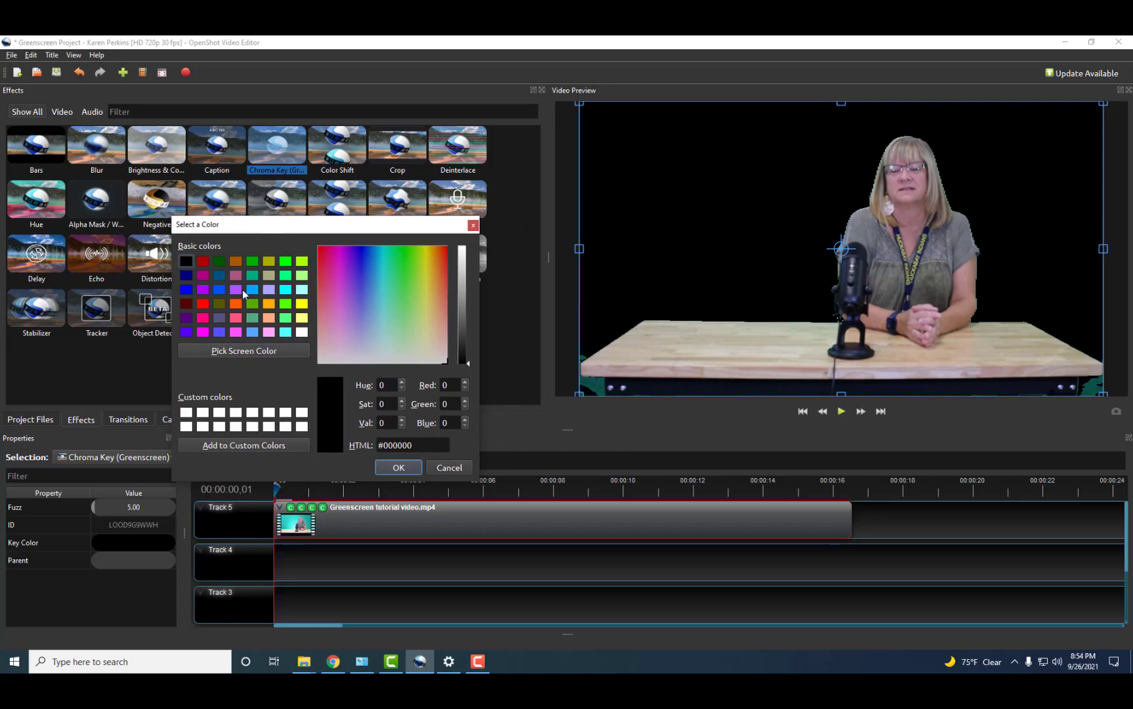
click(243, 350)
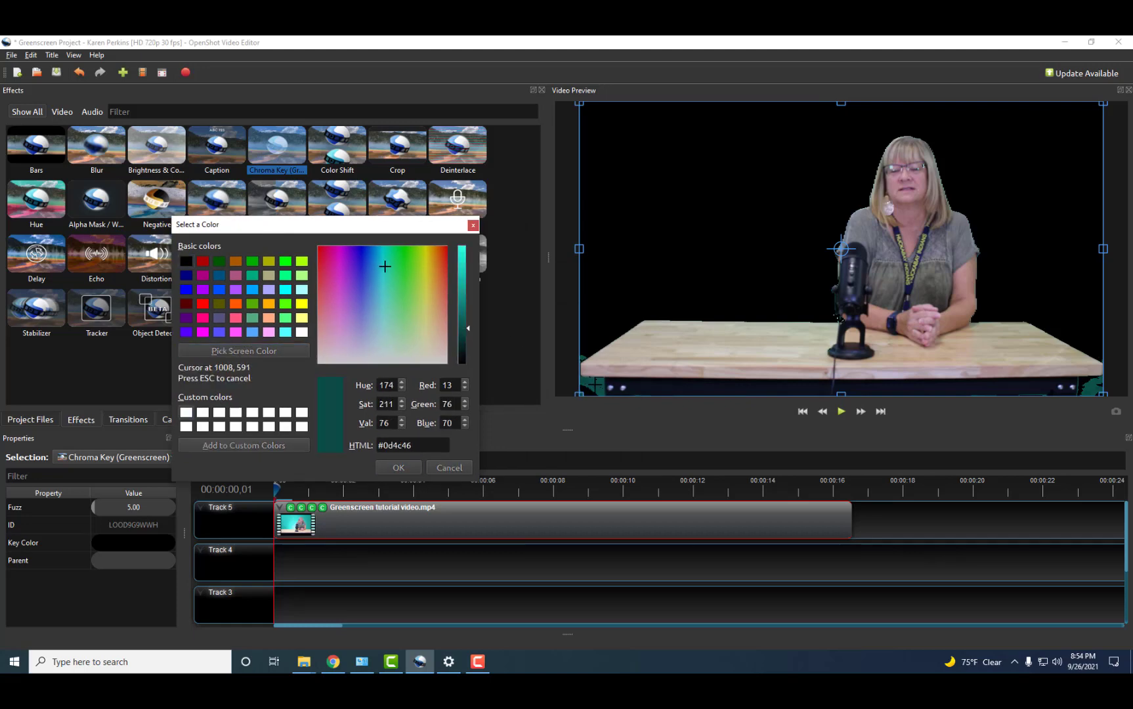
click(595, 384)
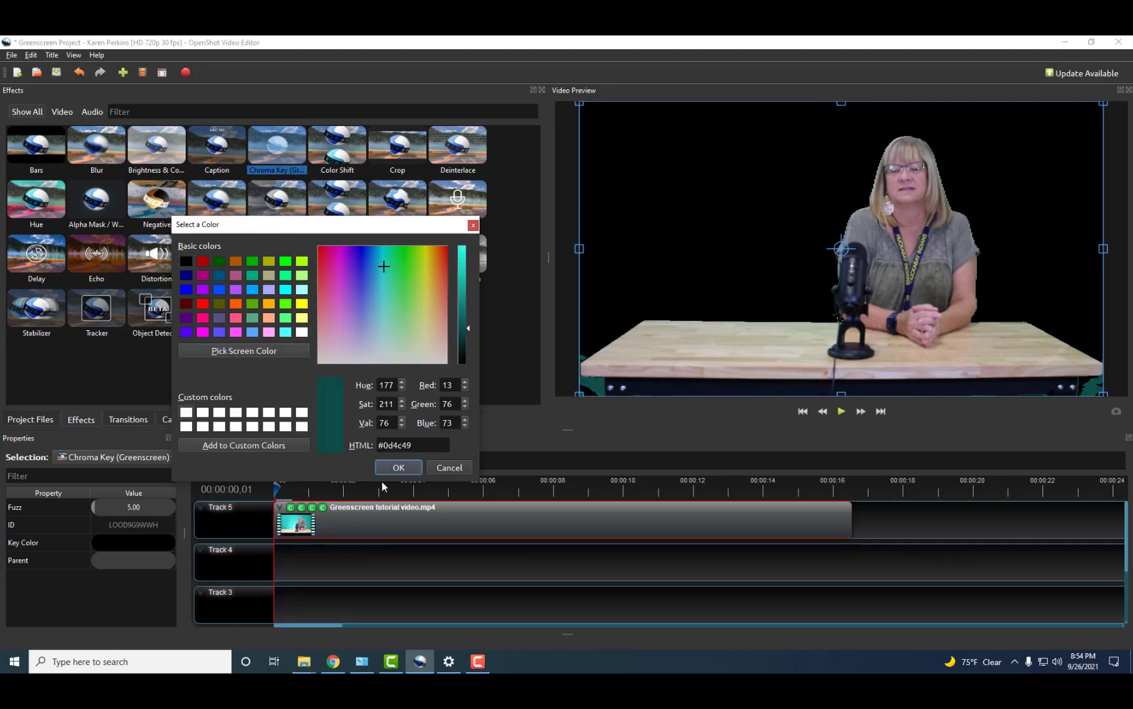
click(397, 468)
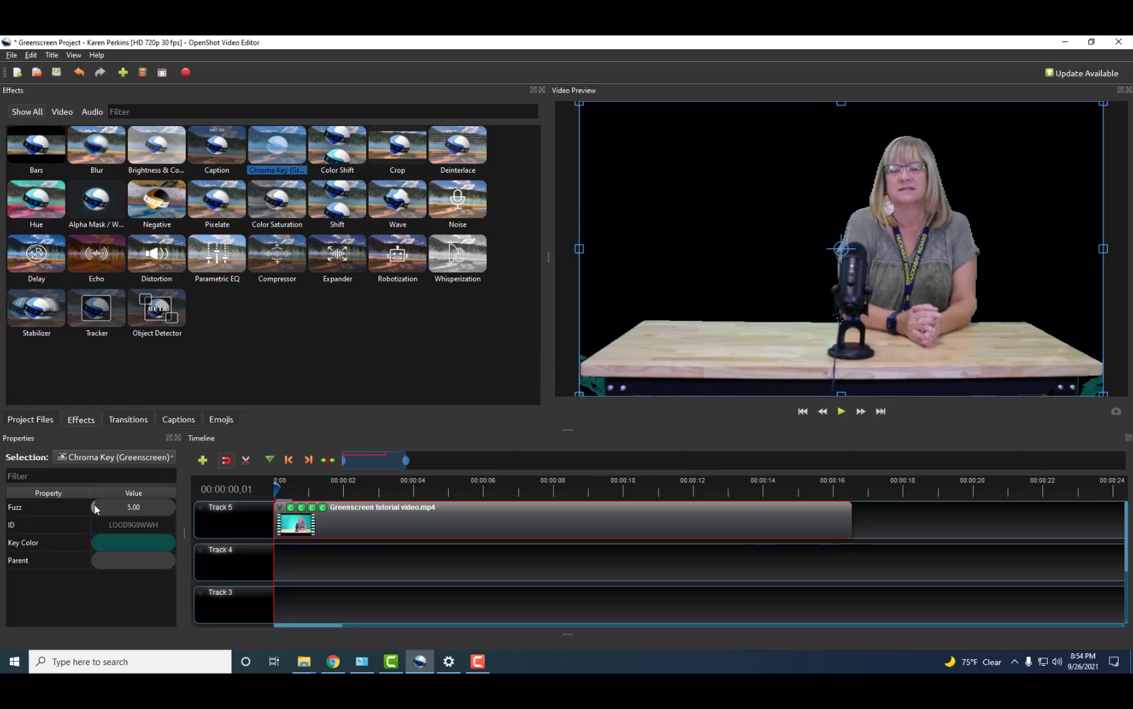
drag(94, 507, 144, 510)
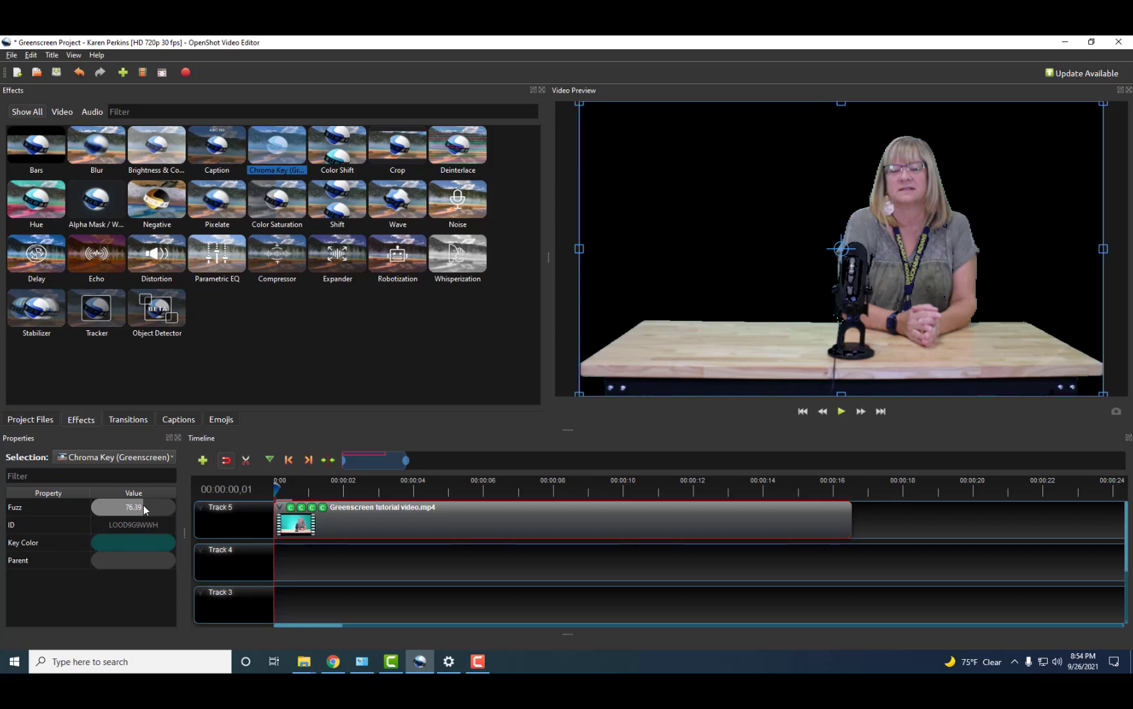
drag(144, 510, 128, 502)
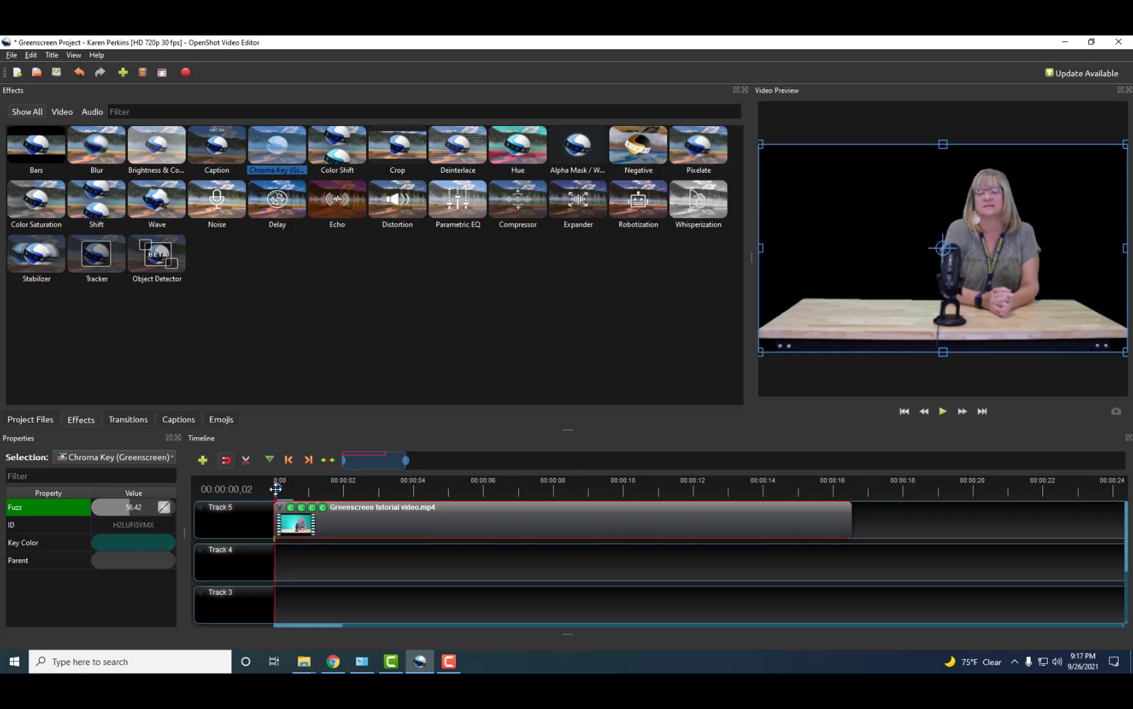
Save the project, then lower the light cyan Chroma Key's fuzz to about 70.
drag(275, 489, 294, 486)
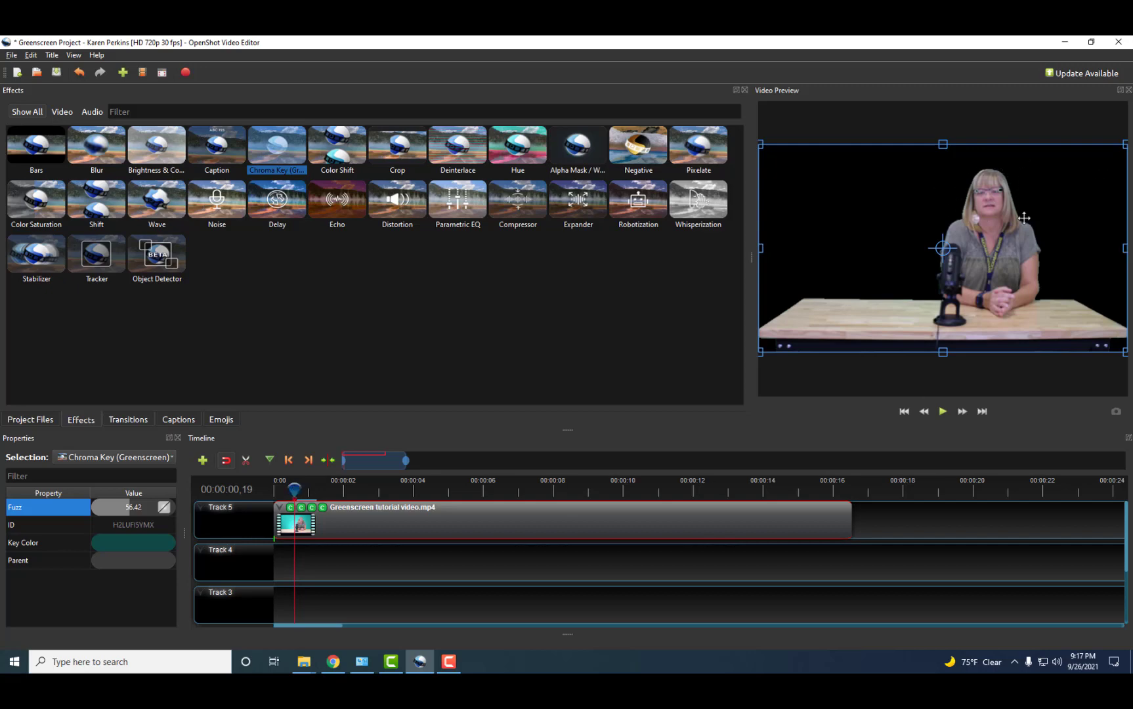
key(ctrl+s)
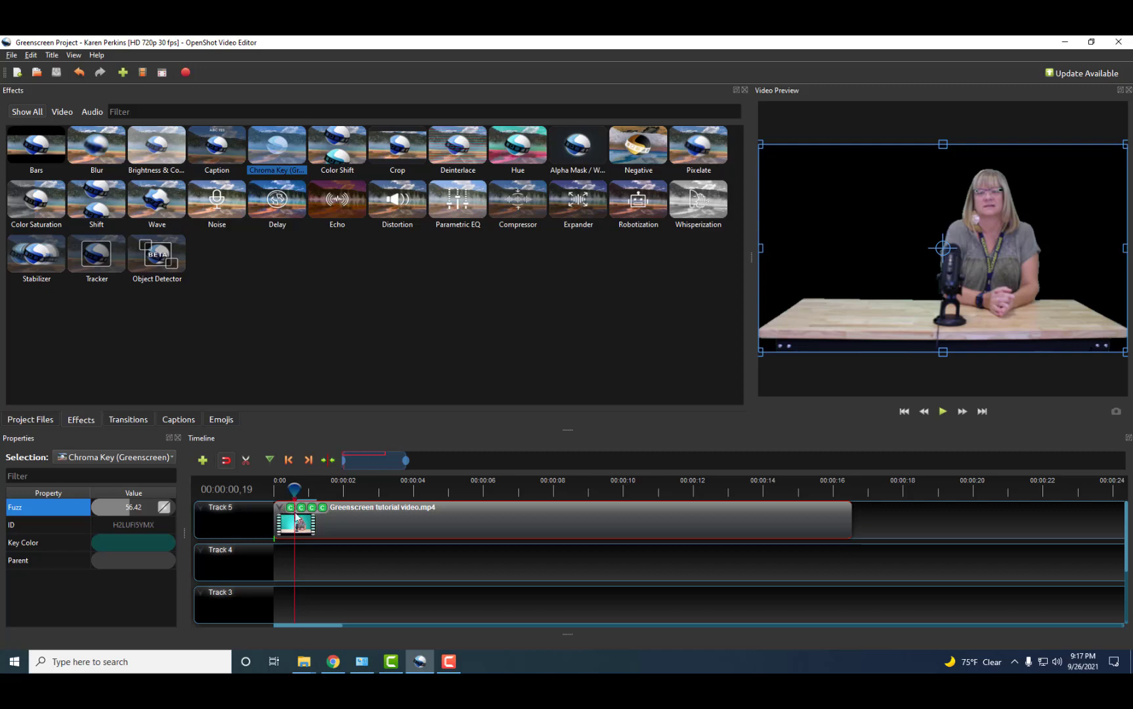
click(301, 512)
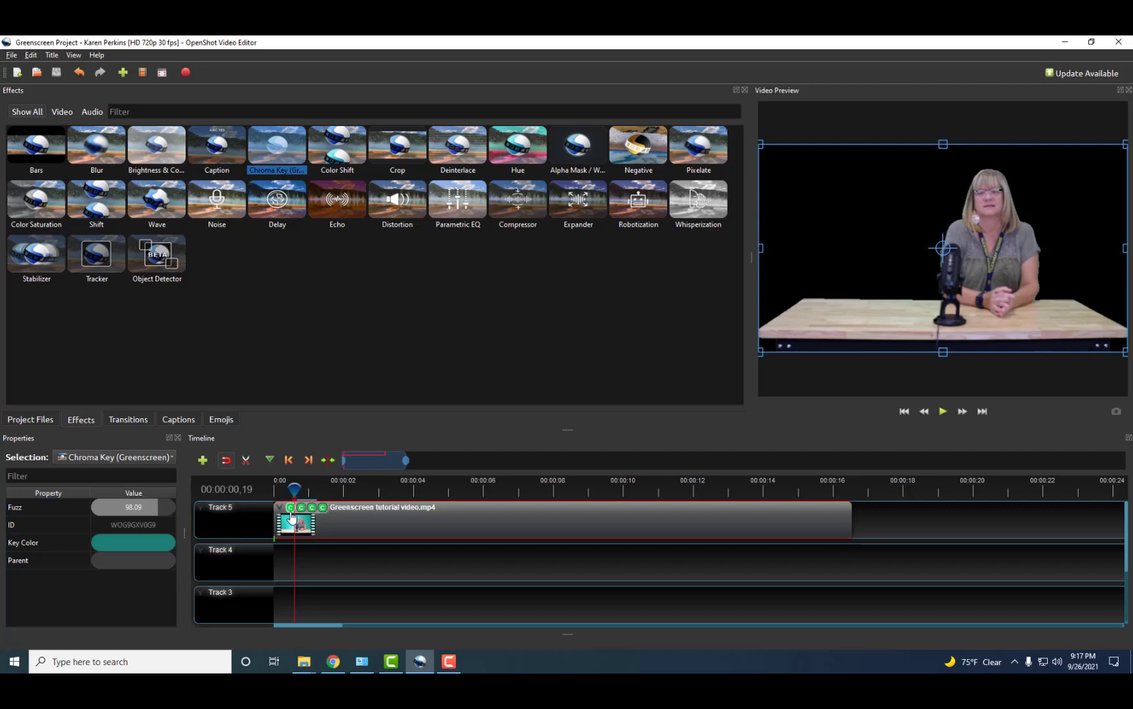
click(312, 509)
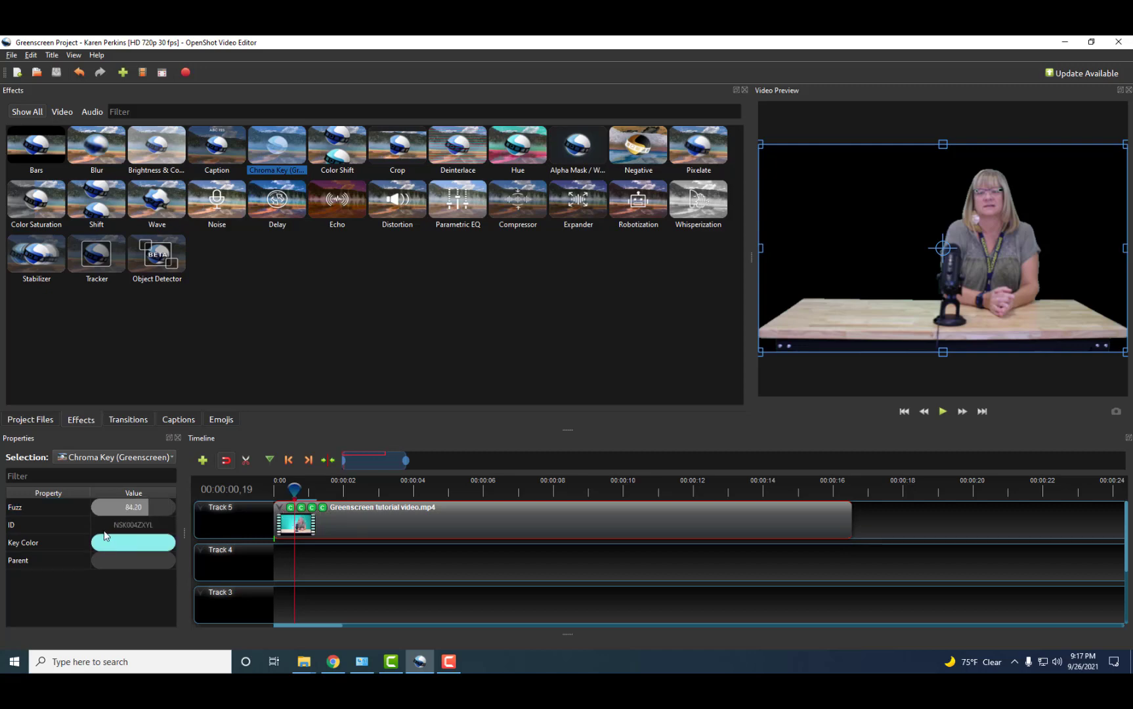
click(144, 506)
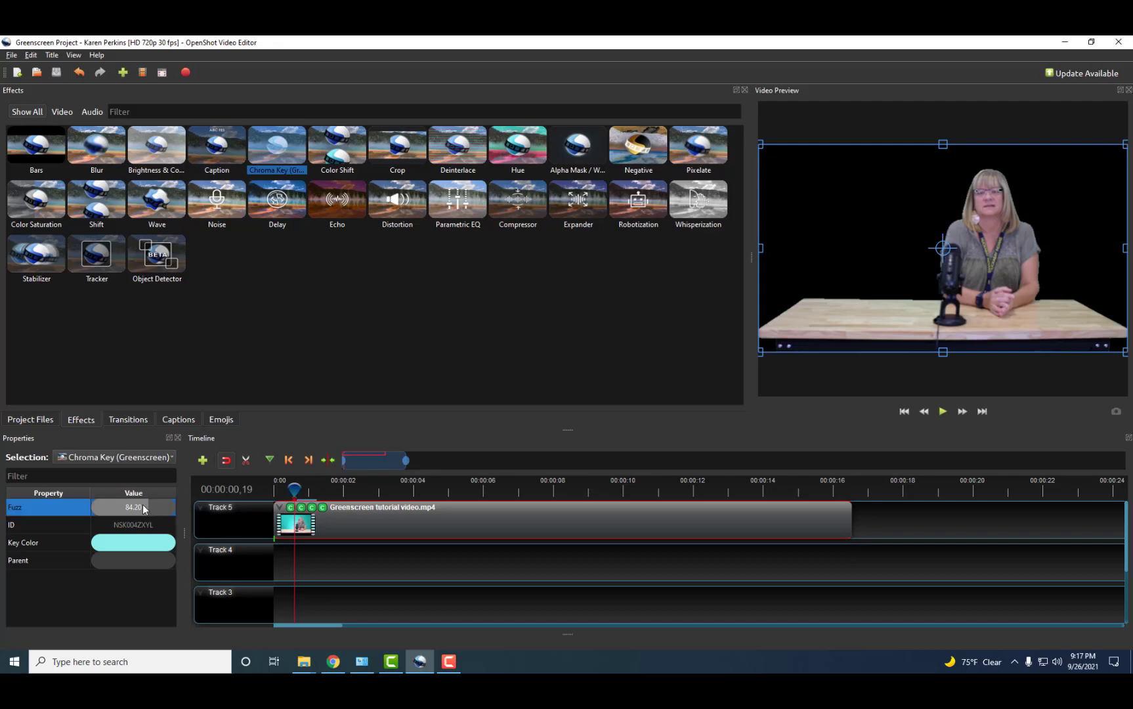
drag(143, 506, 125, 508)
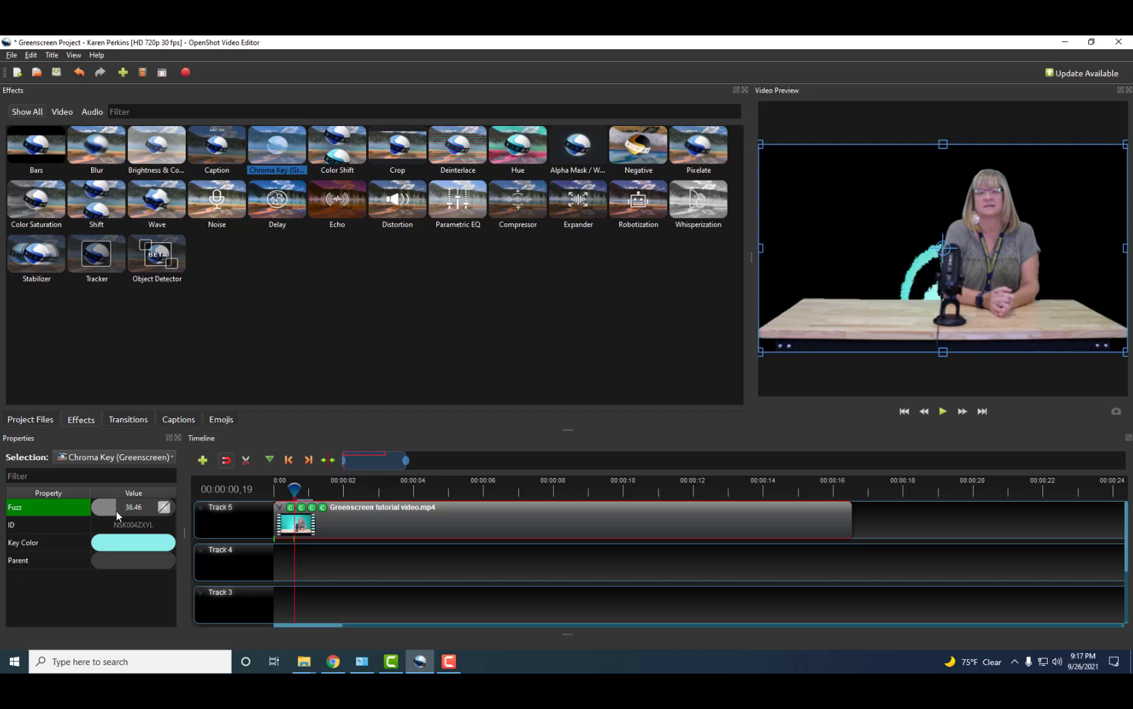
mouse_move(116, 511)
mouse_down()
mouse_move(104, 513)
mouse_move(128, 502)
mouse_up()
Lower another Chroma Key's fuzz below 98.09 and the first Chroma Key's fuzz to about 94.
click(301, 508)
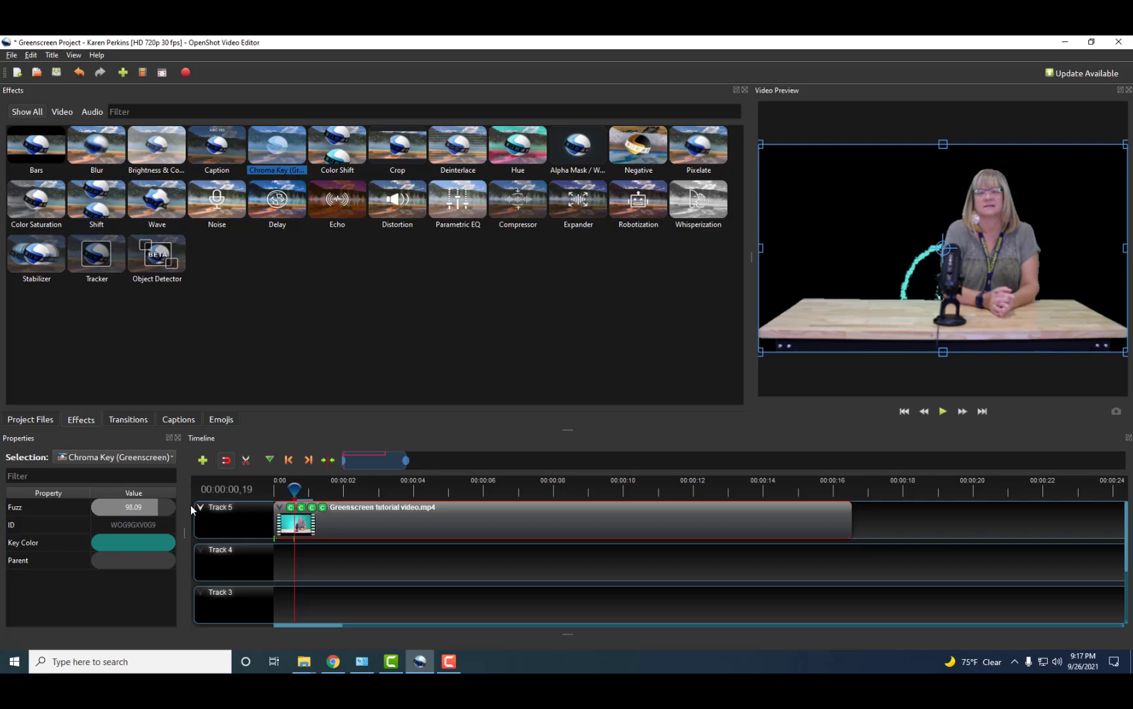
mouse_move(157, 506)
mouse_down()
mouse_move(143, 506)
mouse_move(163, 509)
mouse_up()
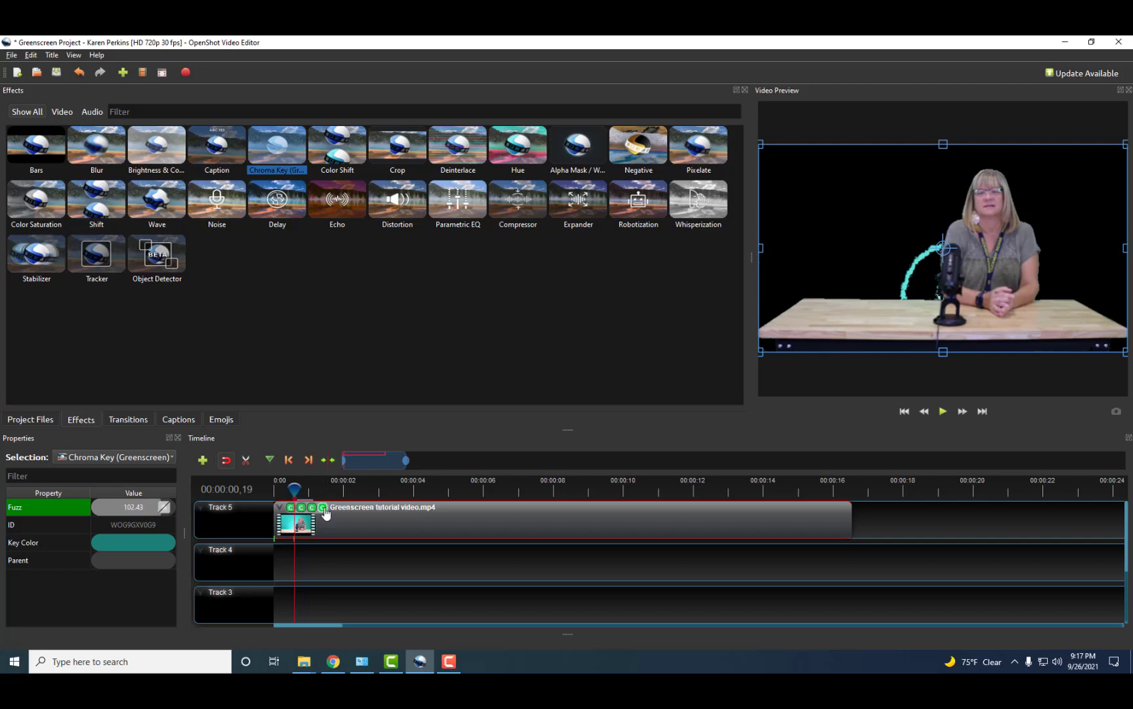
click(301, 508)
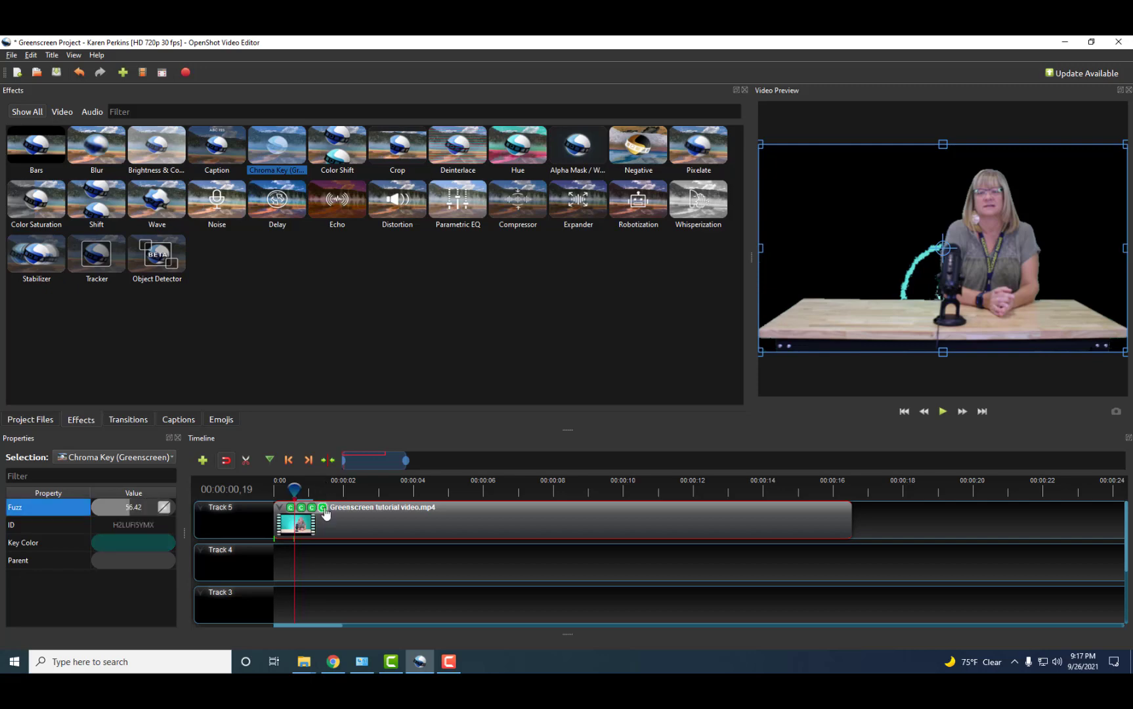
click(289, 508)
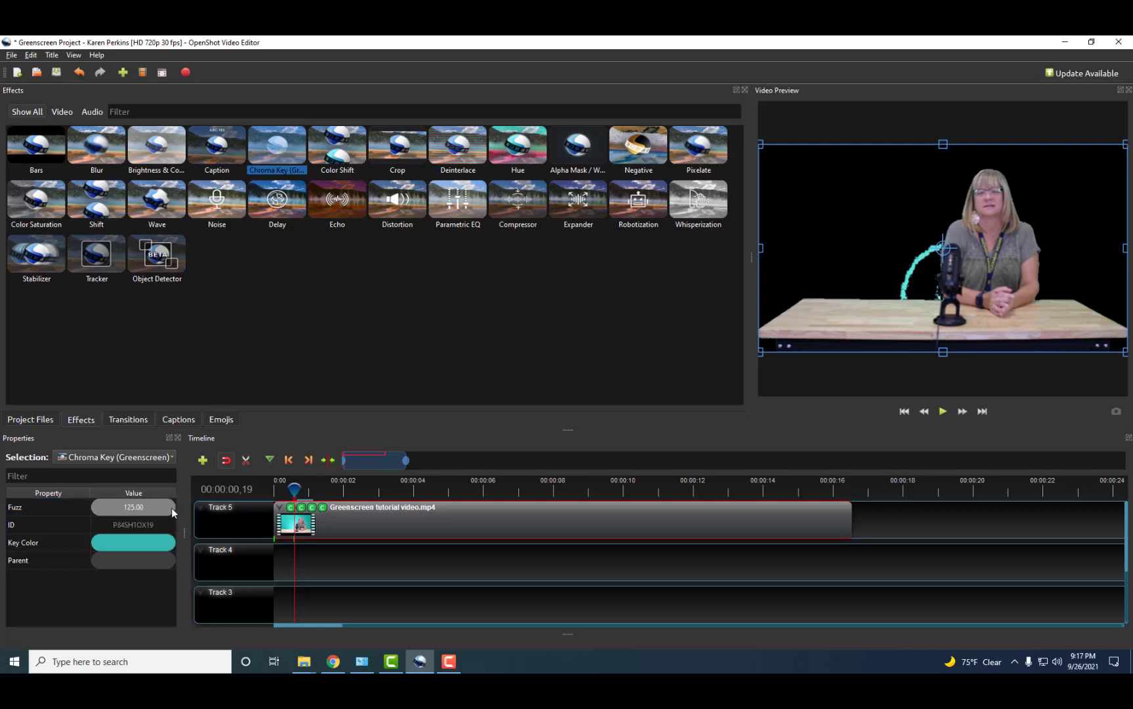
drag(175, 507, 133, 508)
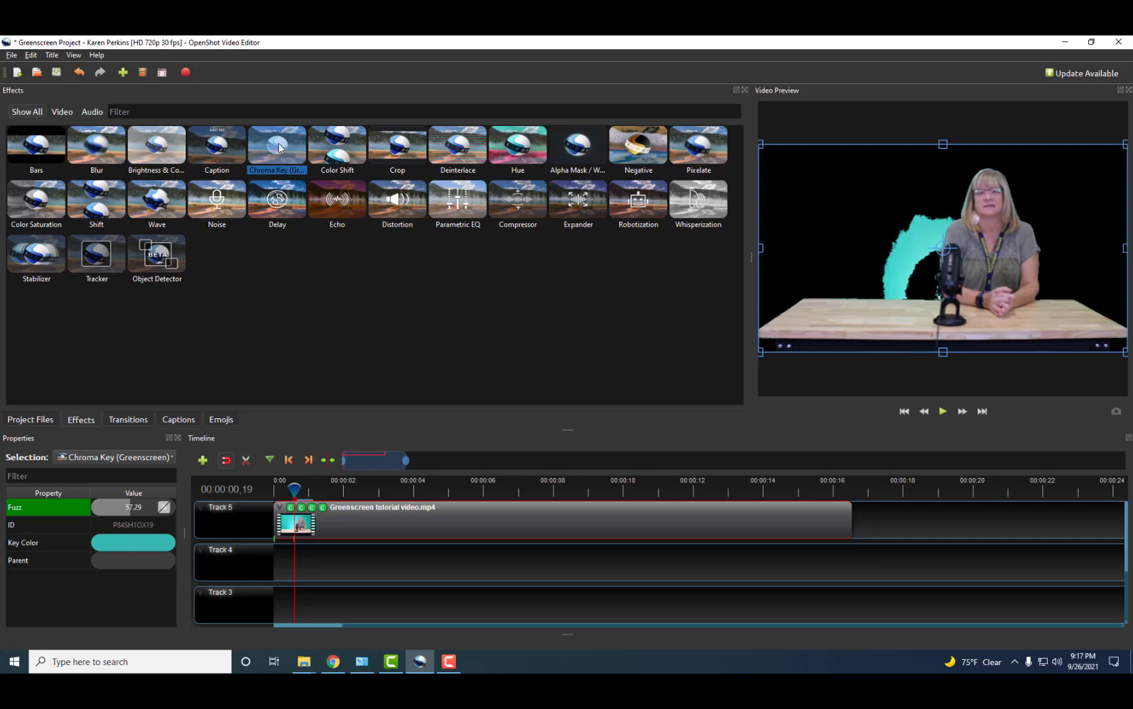
Add a fifth Chroma Key to the greenscreen clip, keyed to the cyan fringe sampled from the preview.
drag(277, 148, 367, 525)
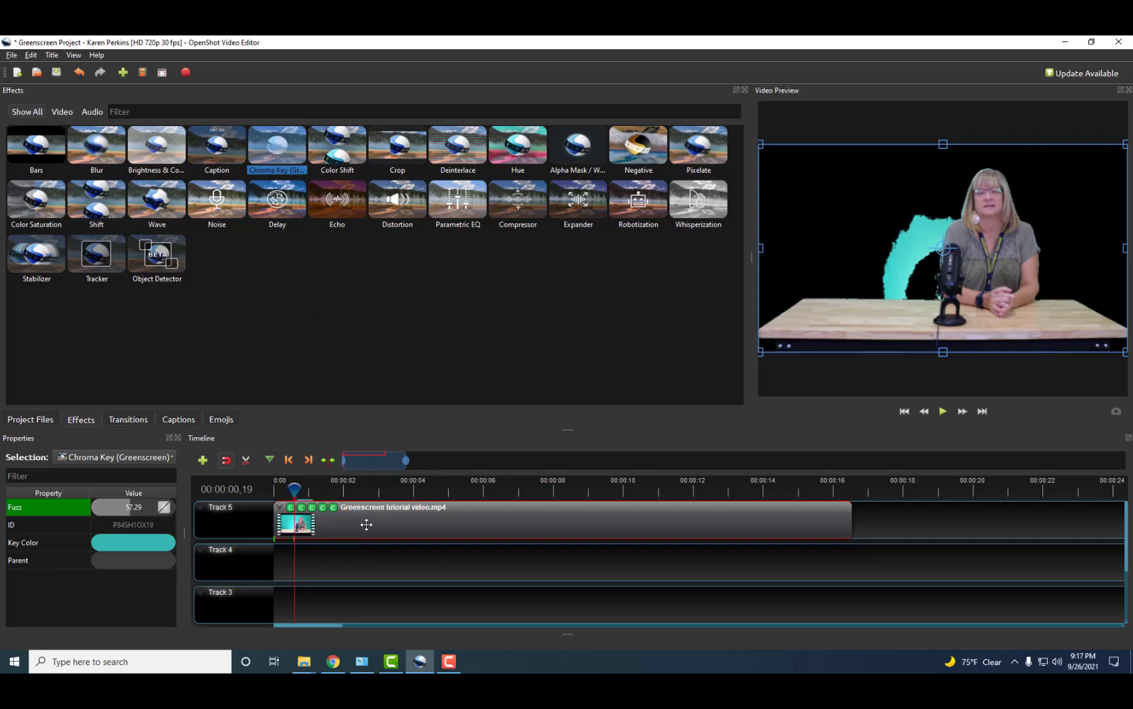
click(333, 508)
double_click(146, 543)
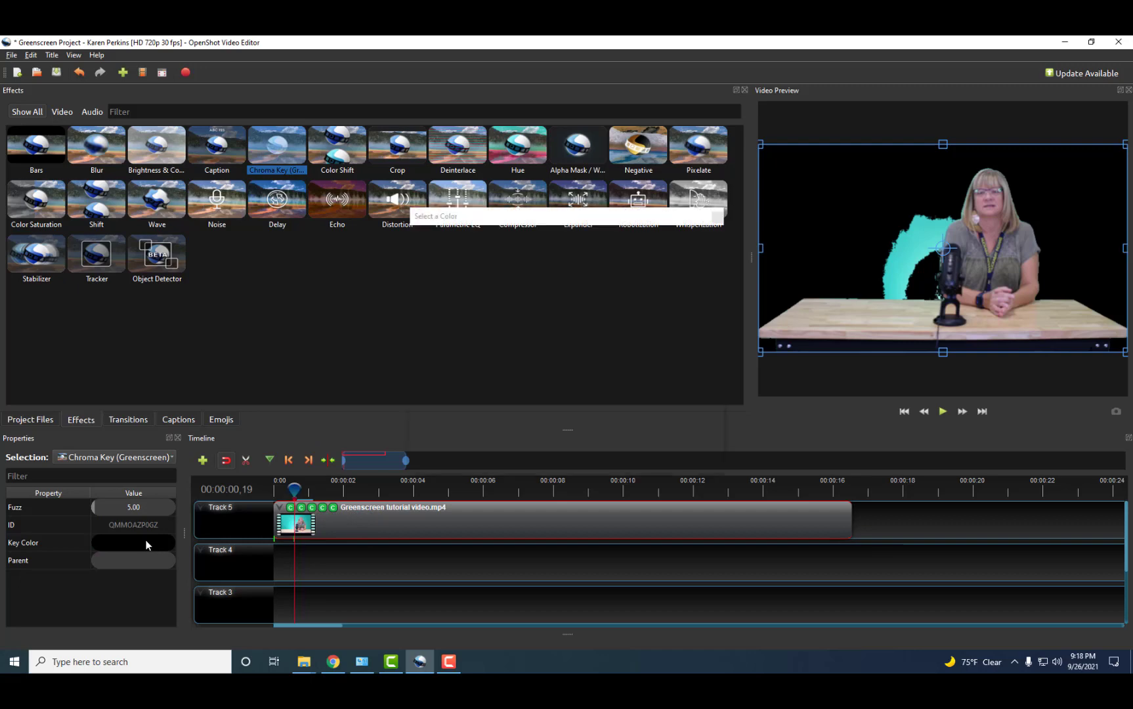
click(482, 341)
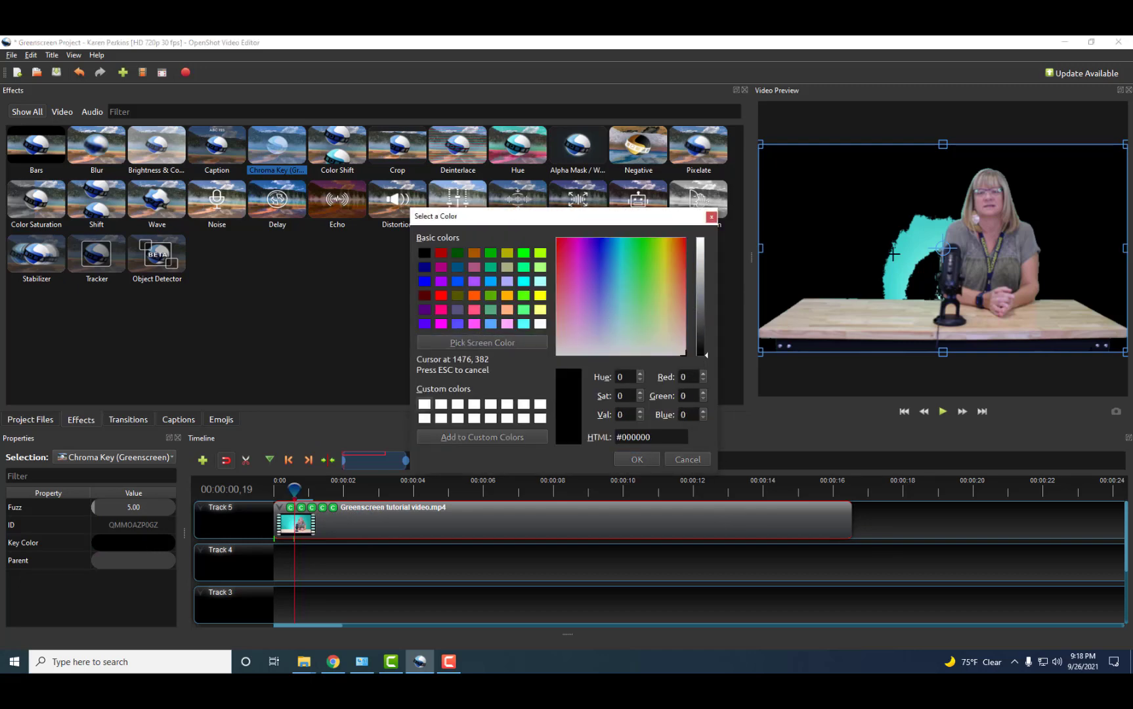
click(912, 248)
click(636, 459)
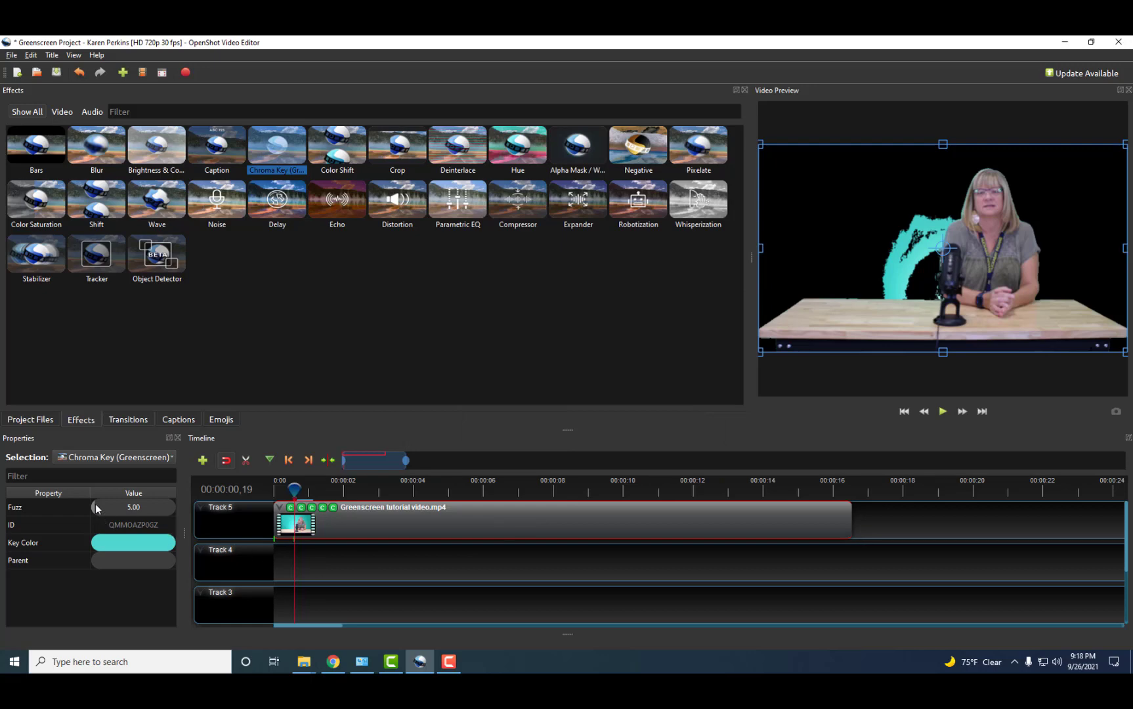
Raise the new Chroma Key's fuzz to nearly 99 and move ahead in the clip to check the keying.
drag(94, 506, 151, 506)
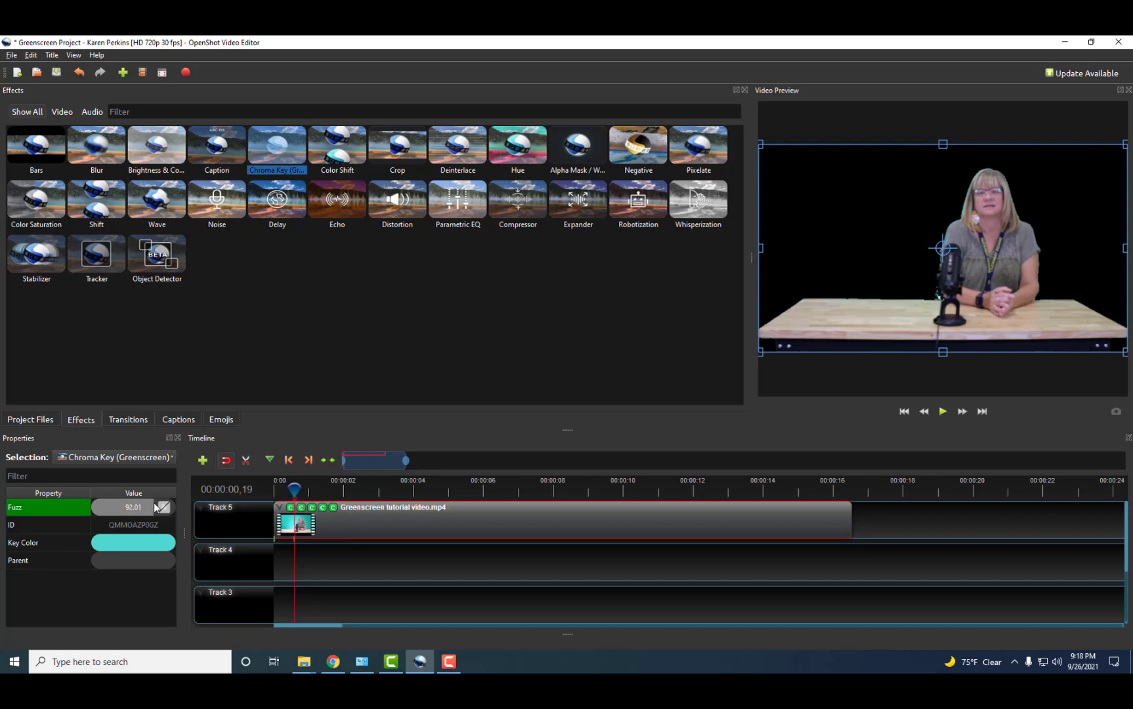
drag(155, 504, 170, 507)
drag(294, 489, 382, 492)
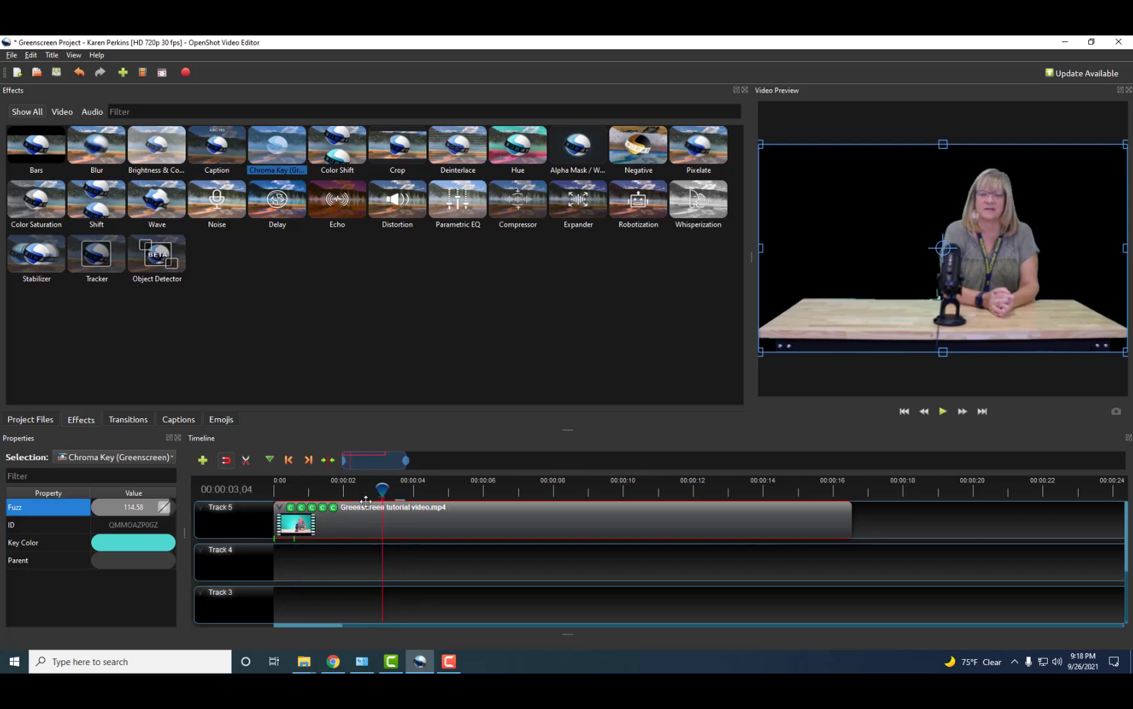
Set a fuzz keyframe of about 25 a few frames after the clip's start.
click(276, 489)
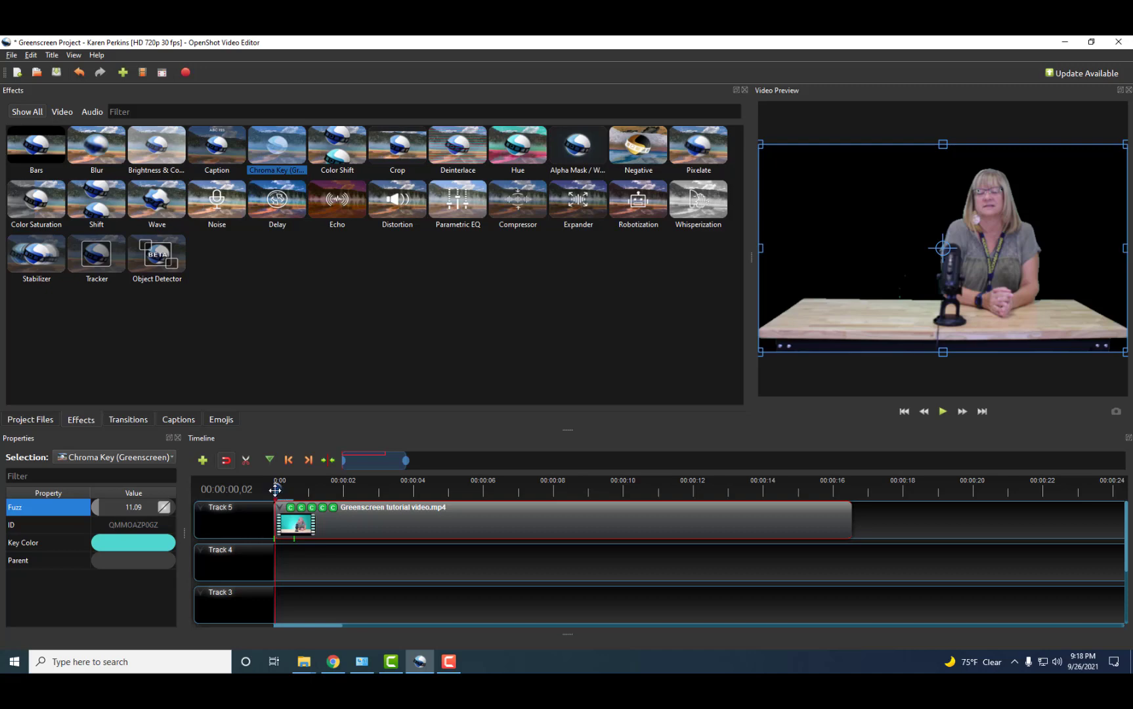
mouse_move(275, 489)
mouse_down()
mouse_move(293, 489)
mouse_move(276, 496)
mouse_up()
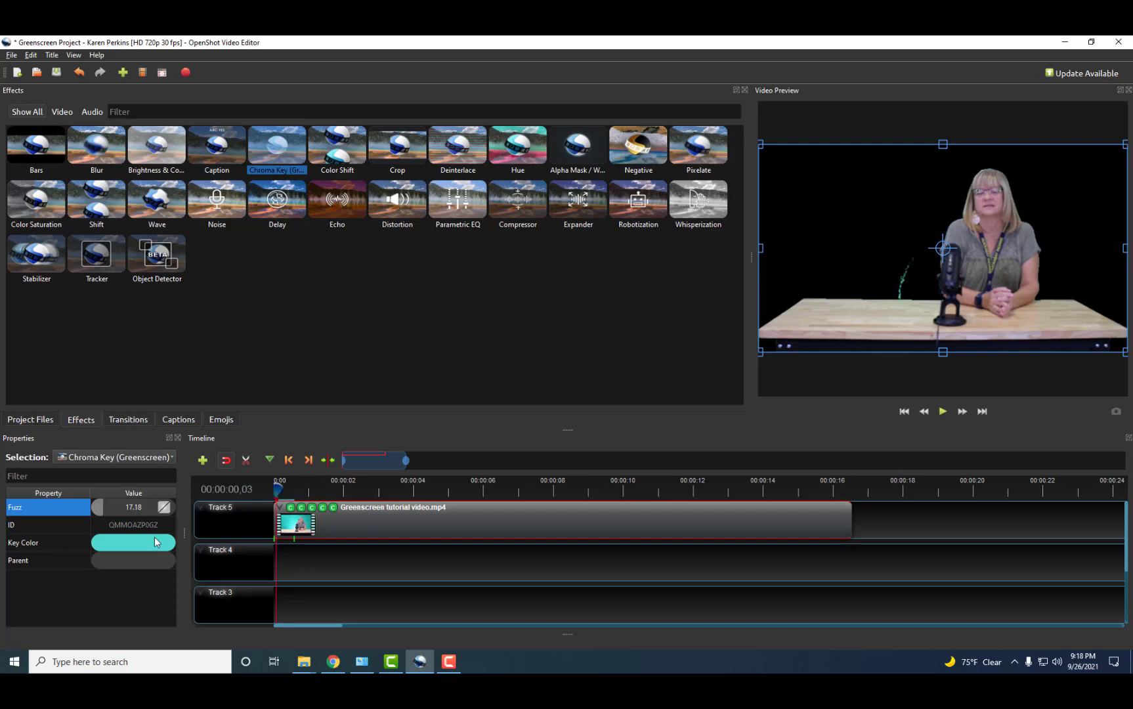
drag(102, 509, 110, 507)
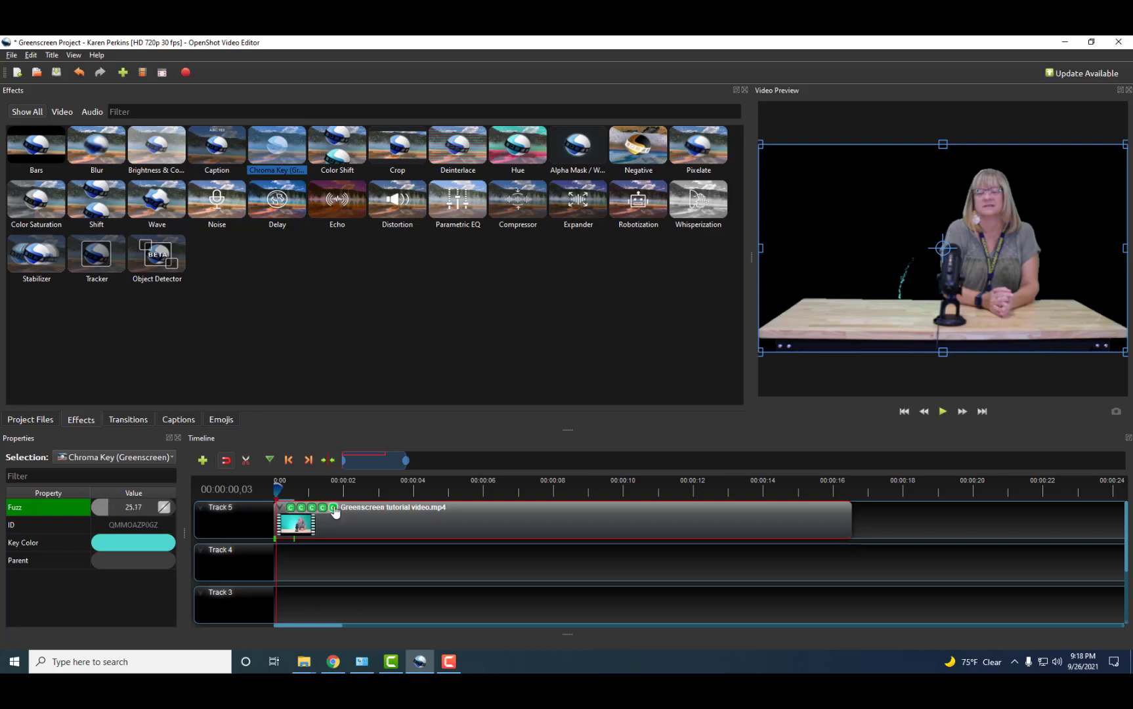
Lower the light-cyan Chroma Key's fuzz to about 61 and add a sixth Chroma Key to the clip.
click(291, 508)
click(311, 510)
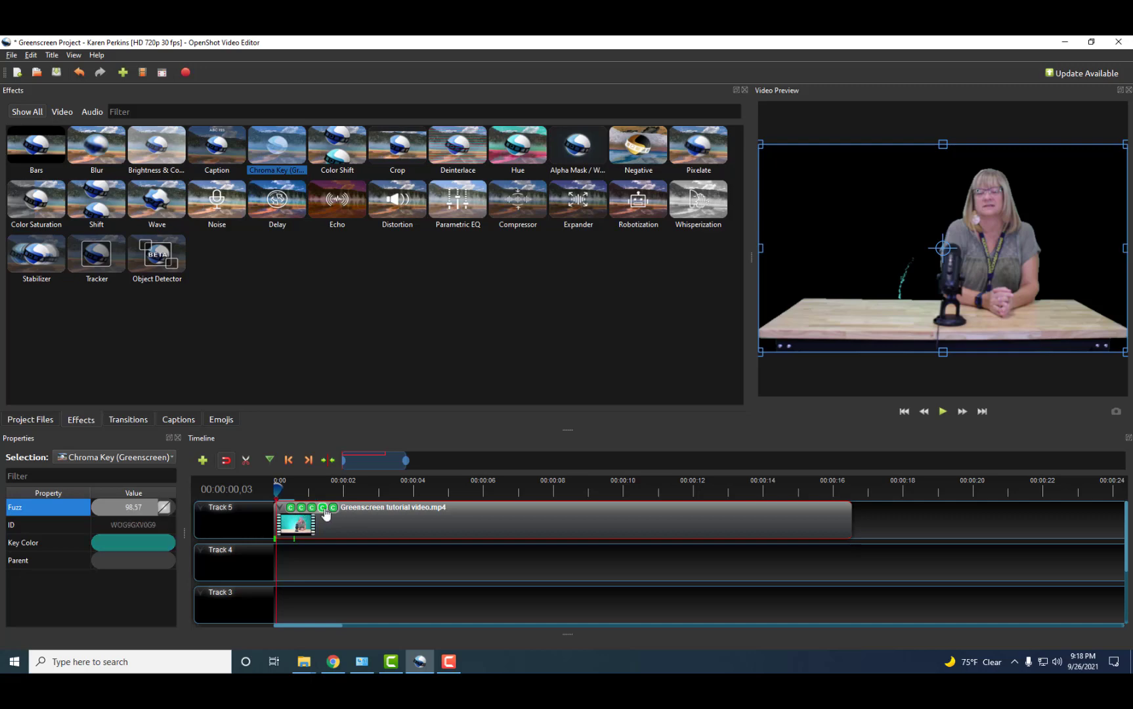
click(322, 508)
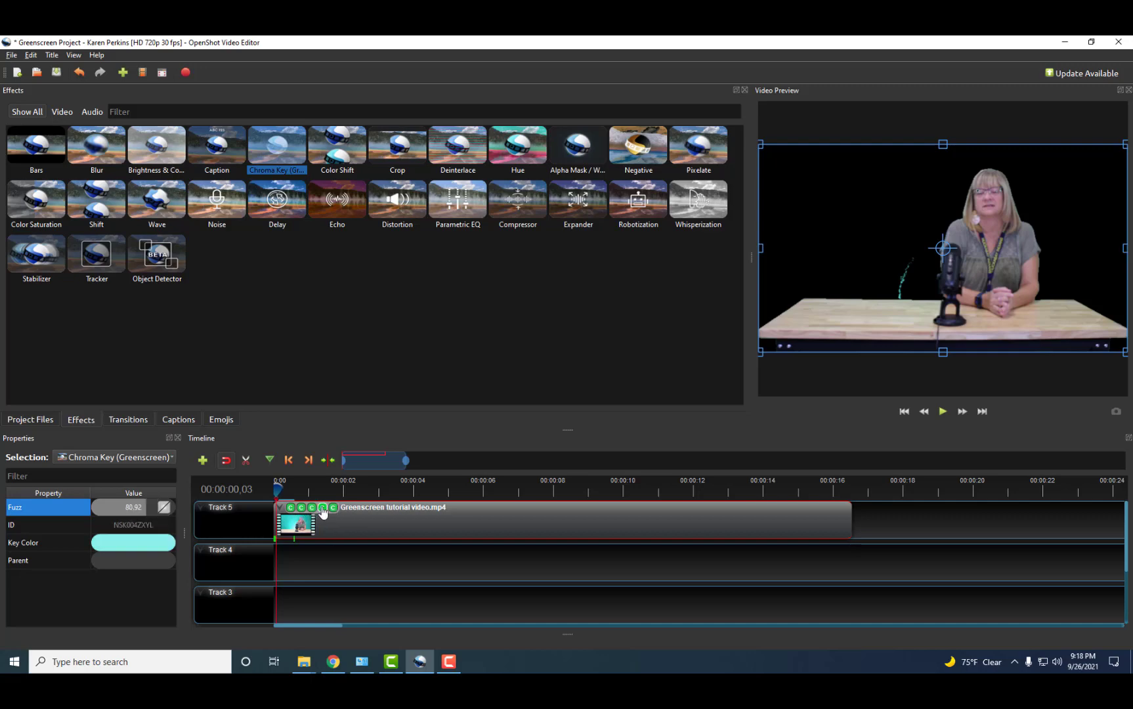
click(302, 508)
click(333, 508)
drag(133, 509, 131, 511)
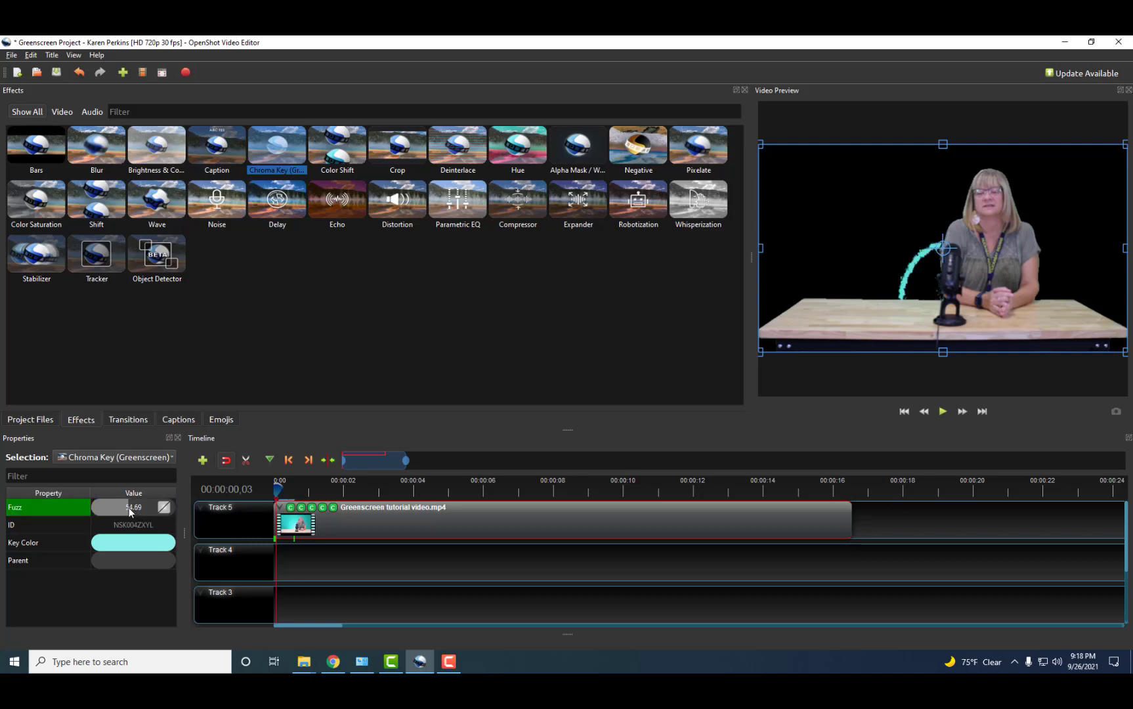
drag(283, 138, 394, 520)
click(345, 508)
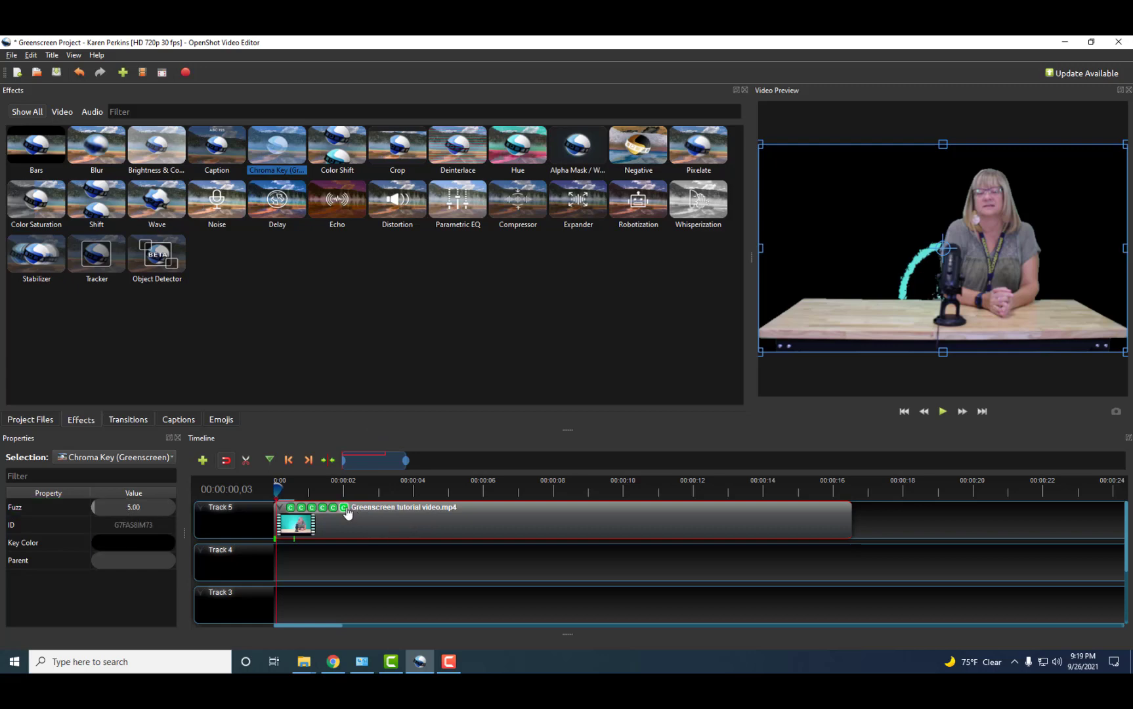
Sample the cyan fringe beside the microphone as the sixth Chroma Key's colour.
double_click(134, 545)
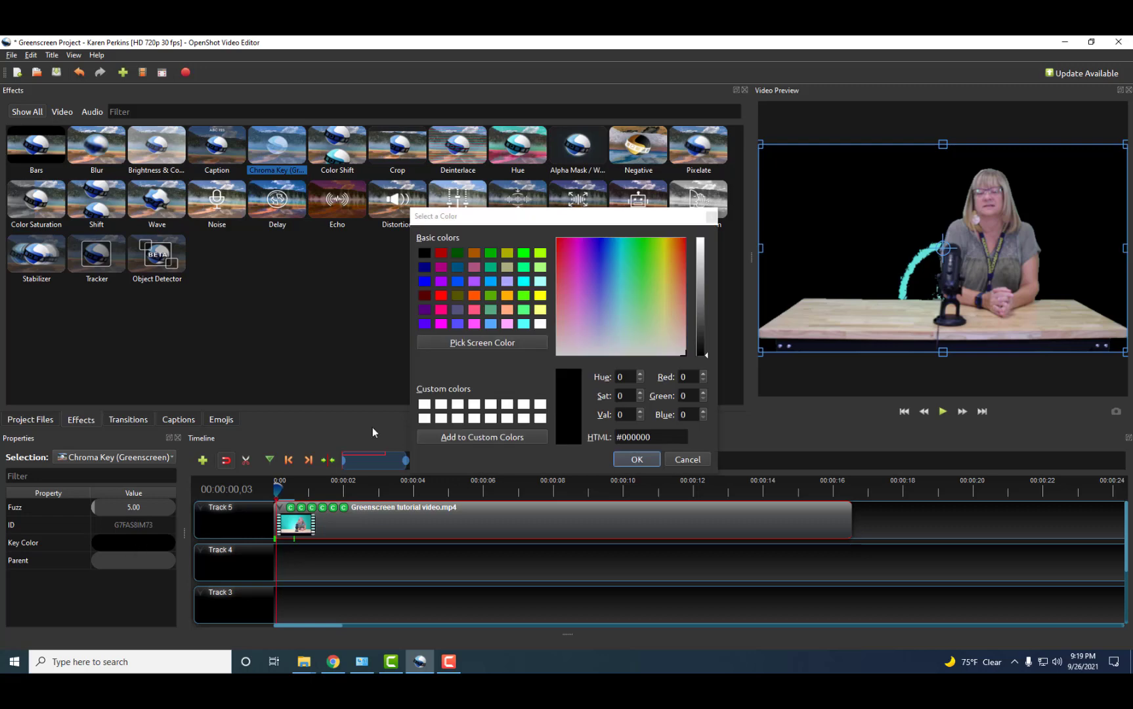
click(470, 343)
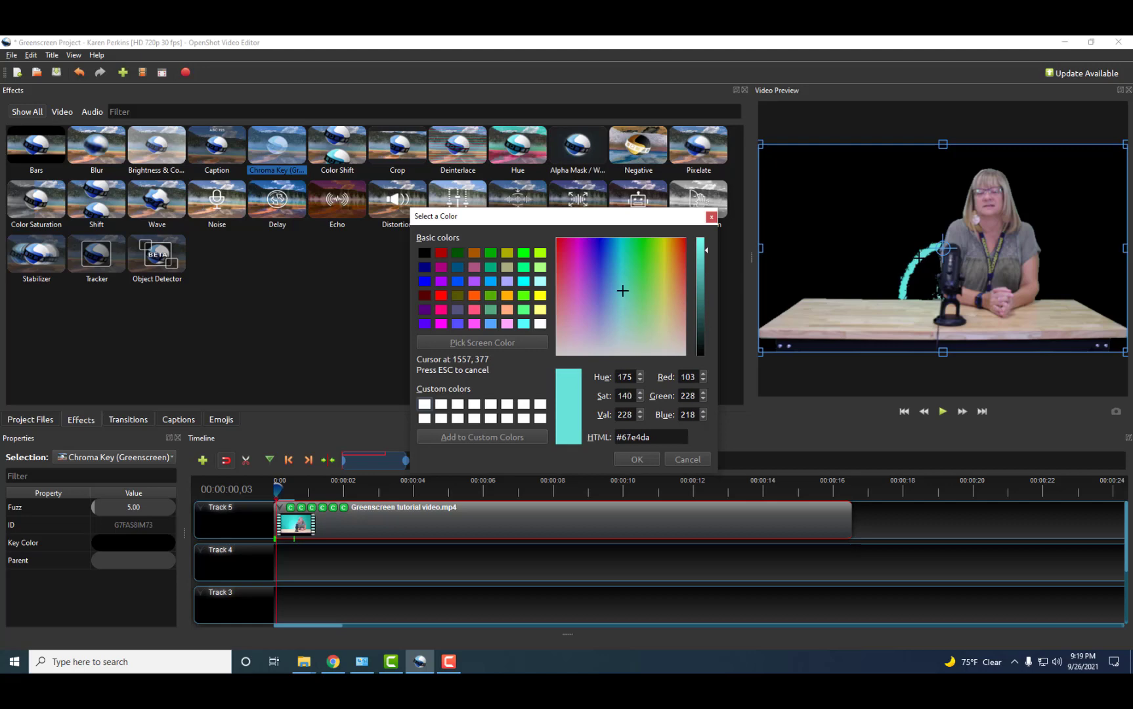
click(919, 258)
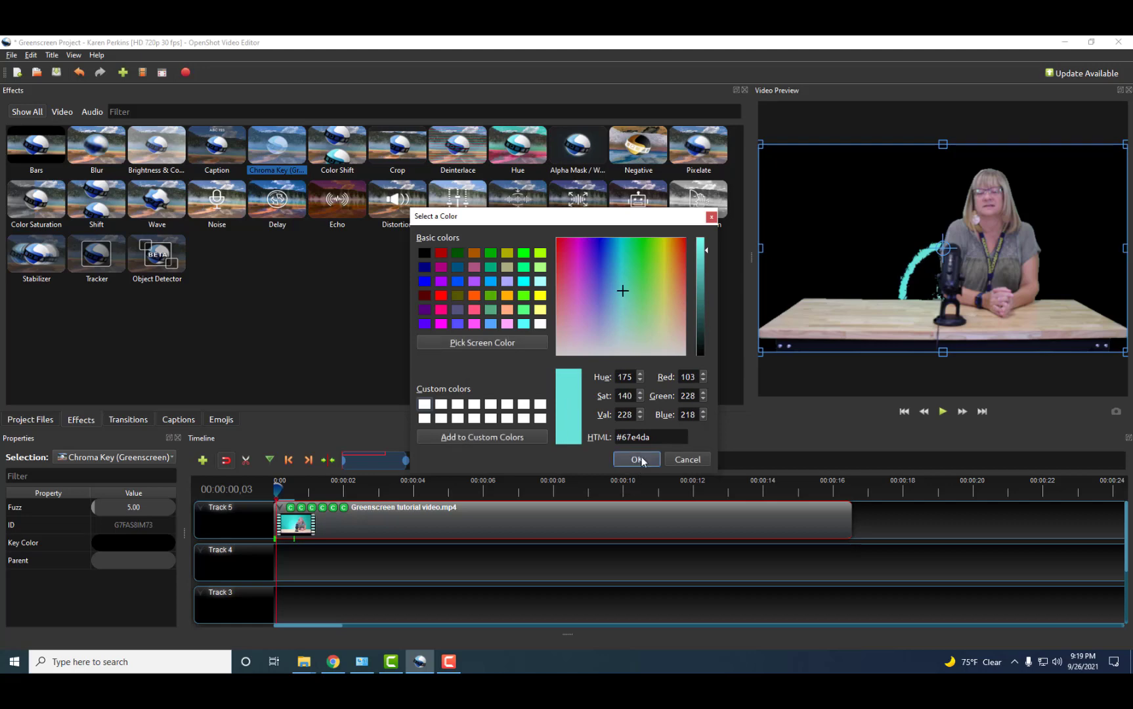
click(638, 459)
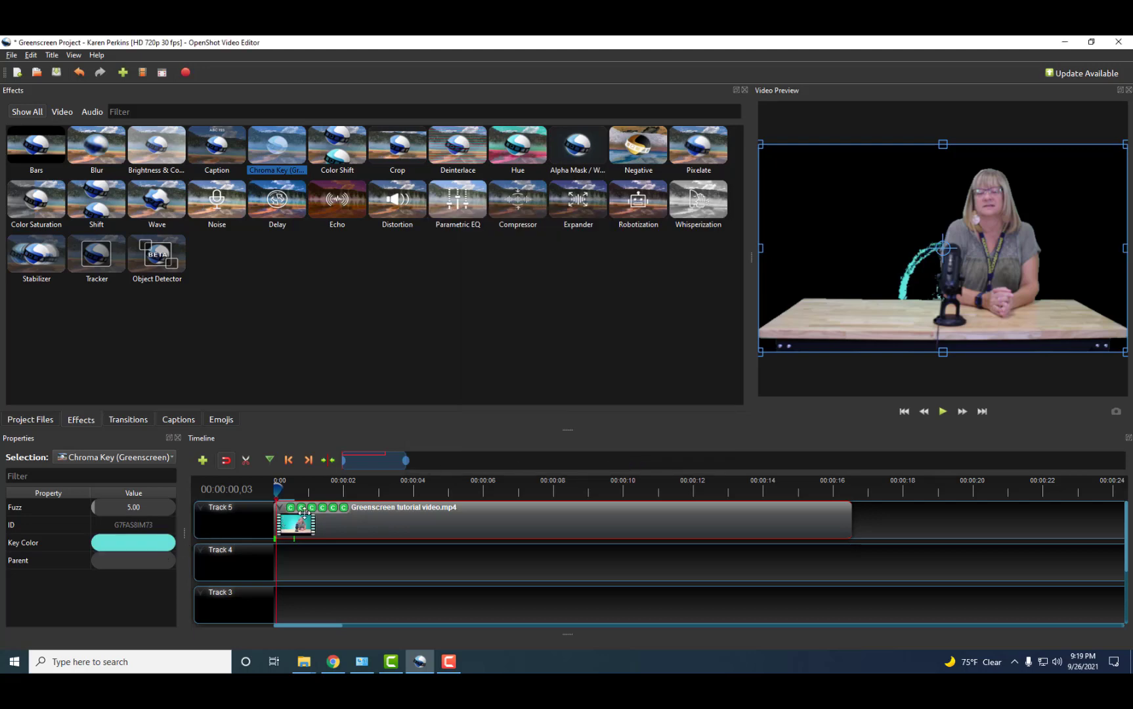
Raise the sixth Chroma Key's fuzz and scrub through the clip to check the keying.
drag(95, 506, 139, 509)
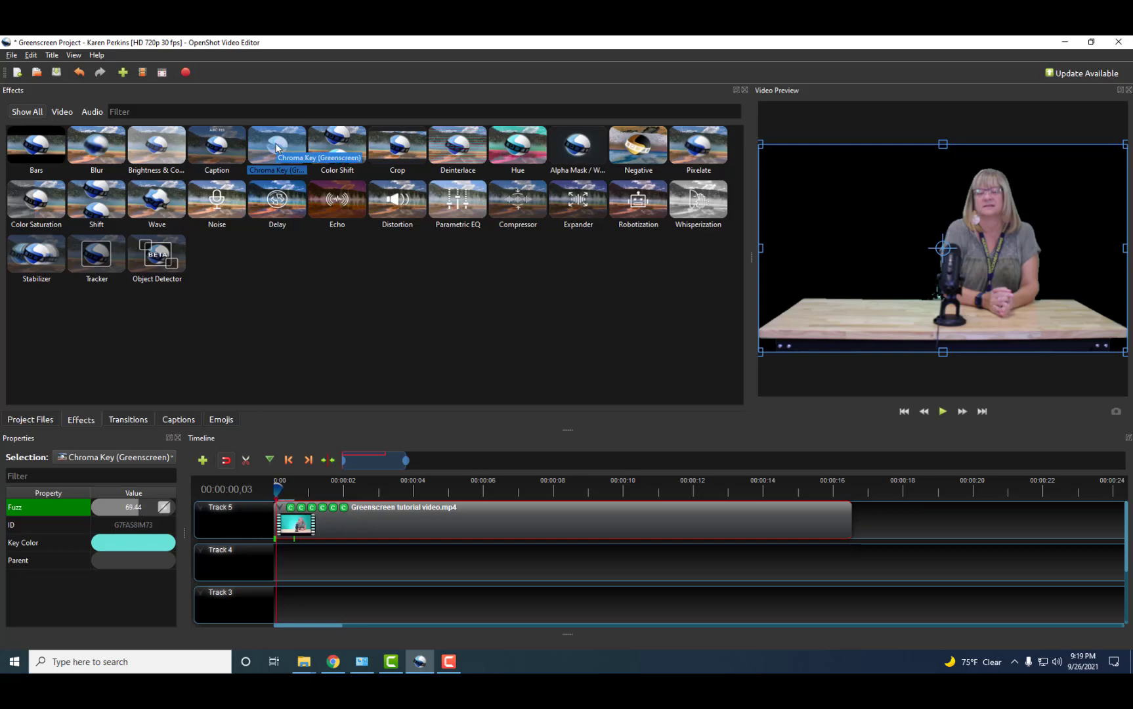
click(266, 491)
drag(266, 490, 735, 489)
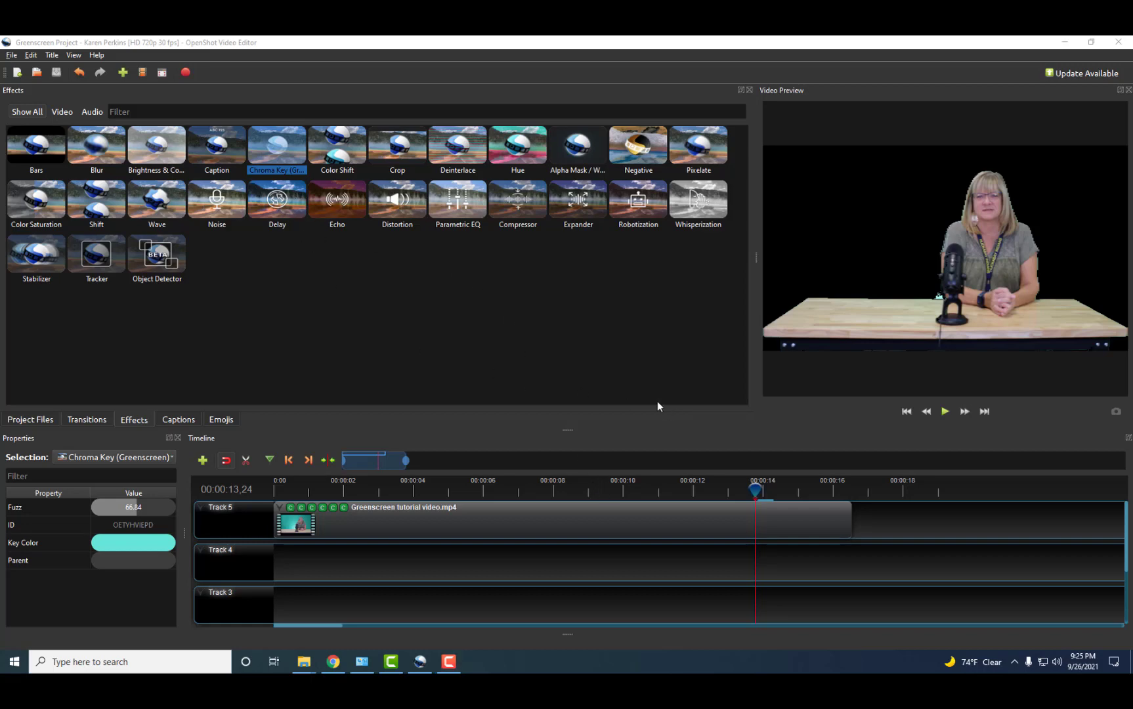
Bring the playhead back near the start, widen the Video Preview, and show Project Files.
click(10, 56)
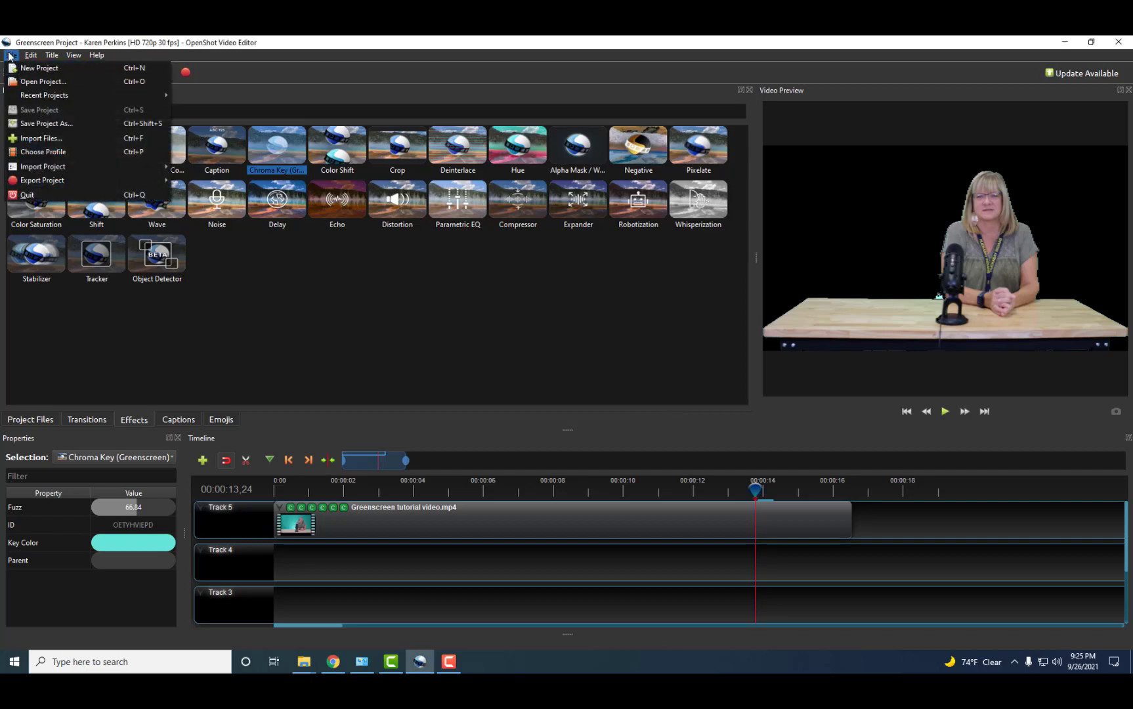
click(11, 56)
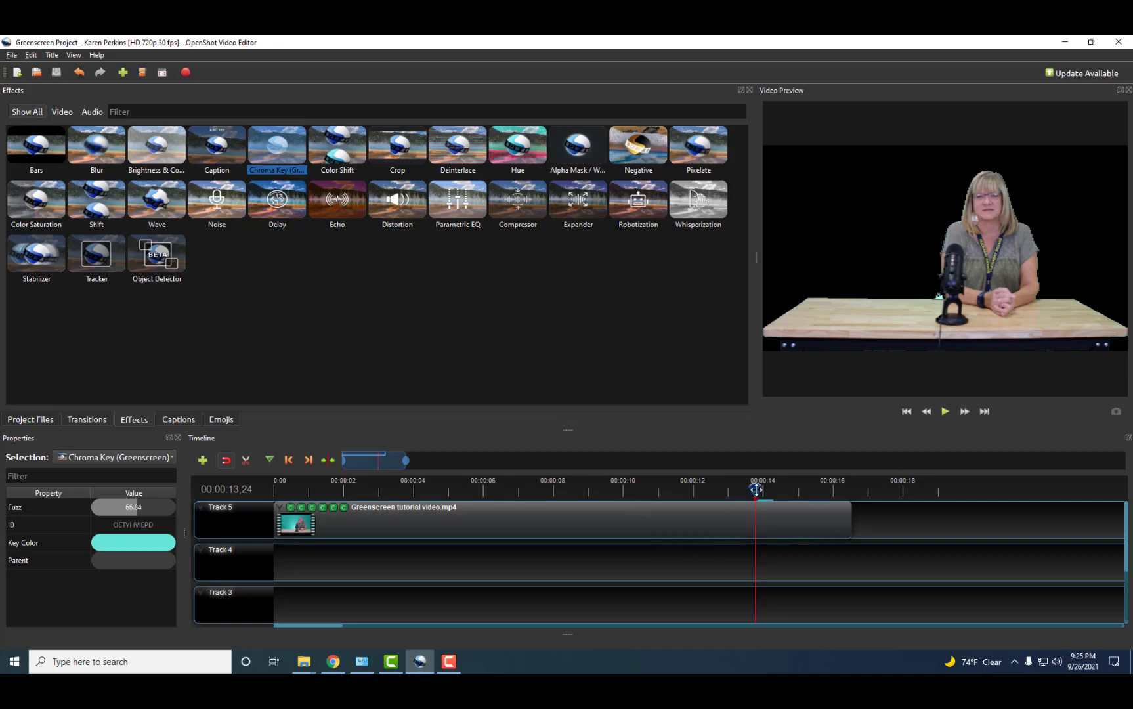
drag(757, 489, 654, 489)
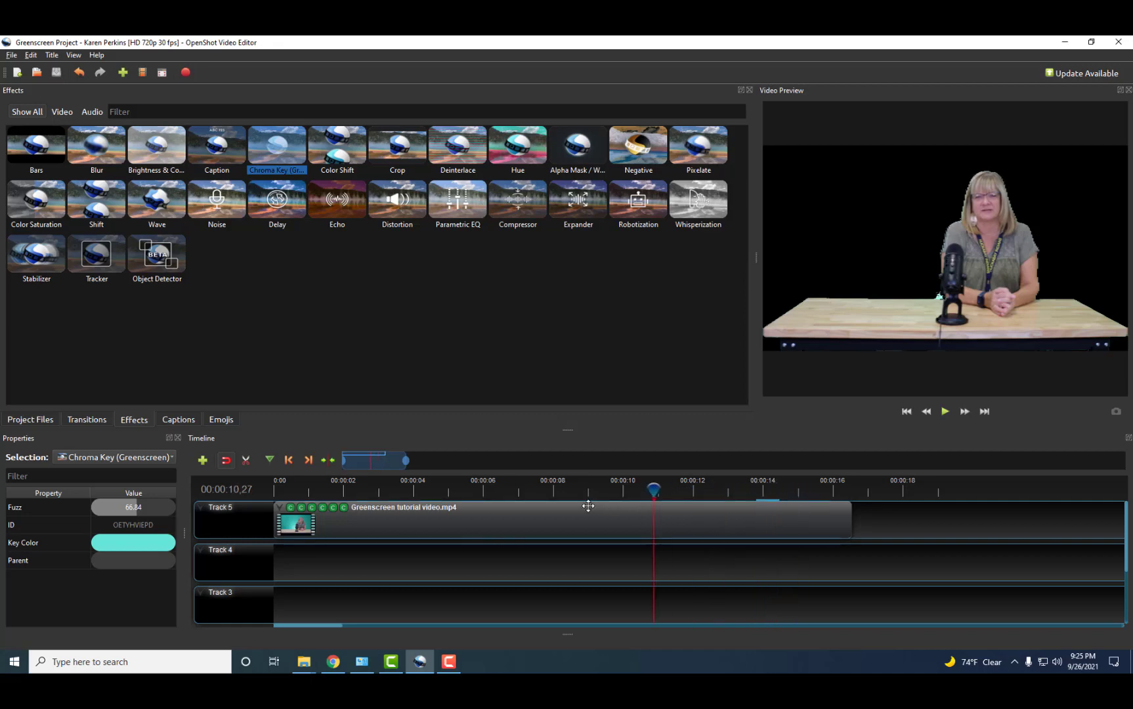
drag(584, 489, 292, 489)
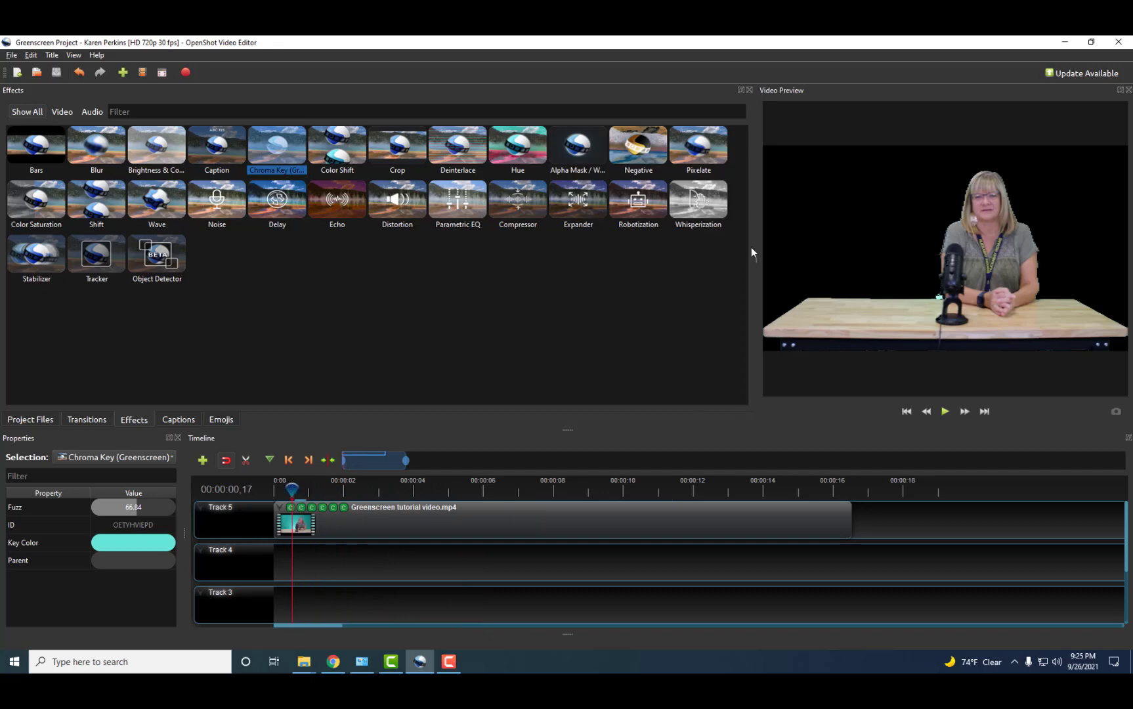
drag(756, 254, 639, 267)
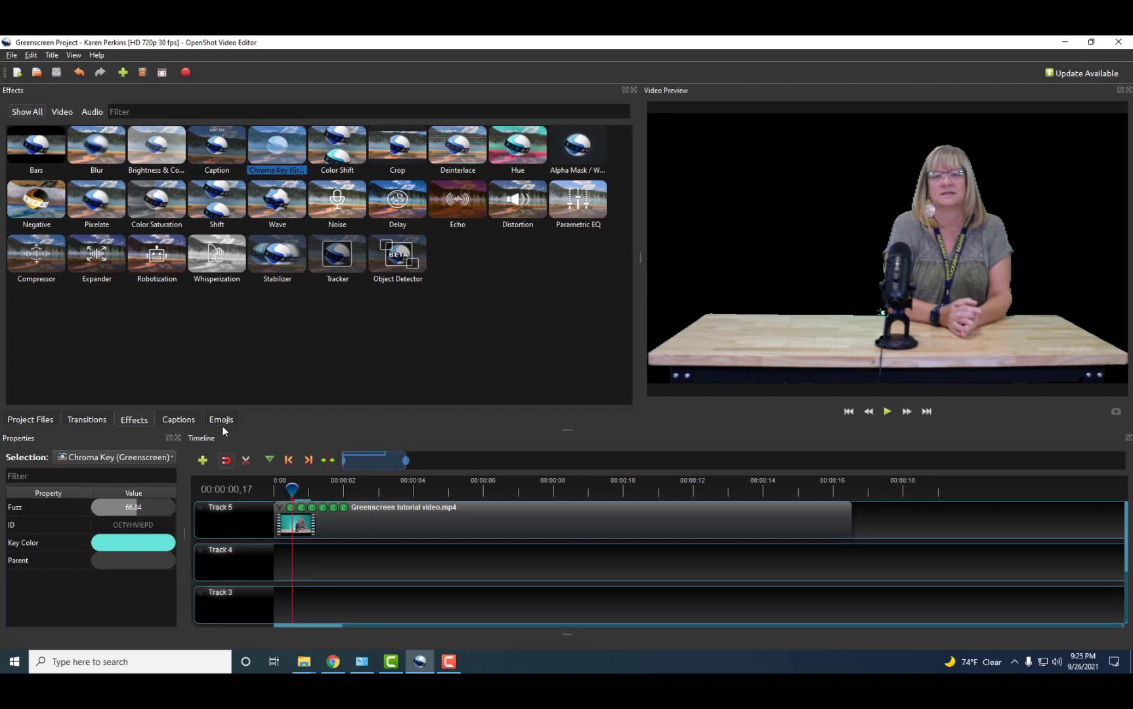
click(27, 420)
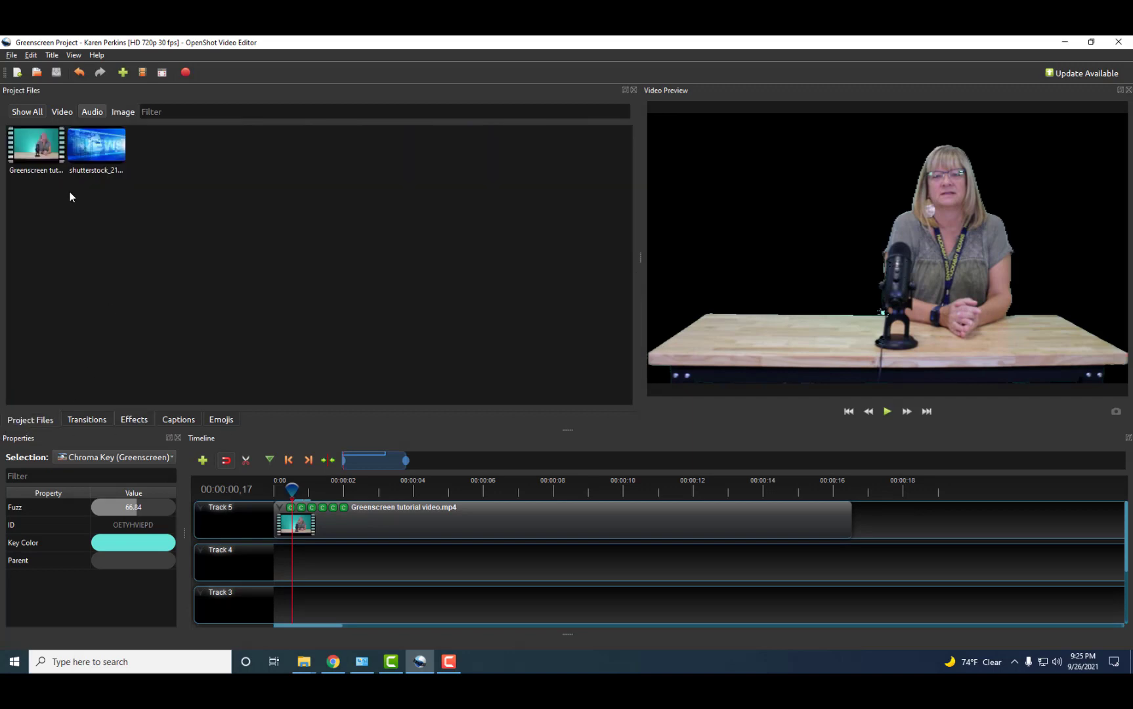
drag(92, 156, 270, 559)
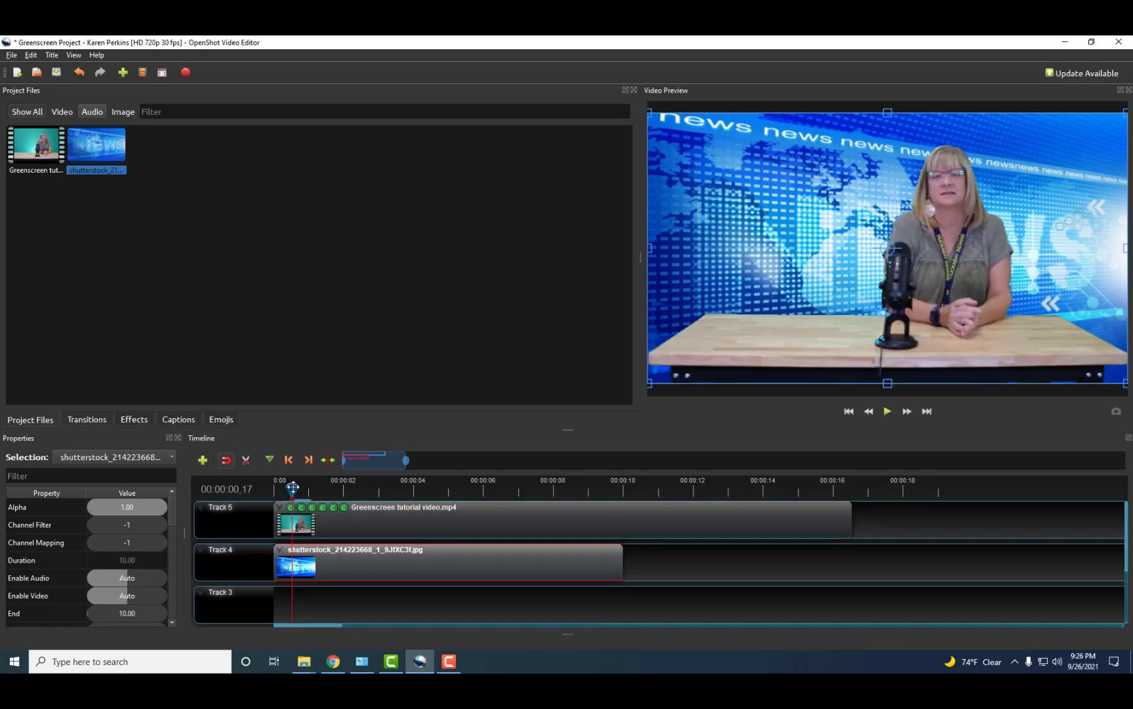
mouse_move(292, 487)
mouse_down()
mouse_move(272, 492)
mouse_move(445, 487)
mouse_up()
Return to the video's start and lower one Chroma Key's Fuzz to about 29.
click(385, 488)
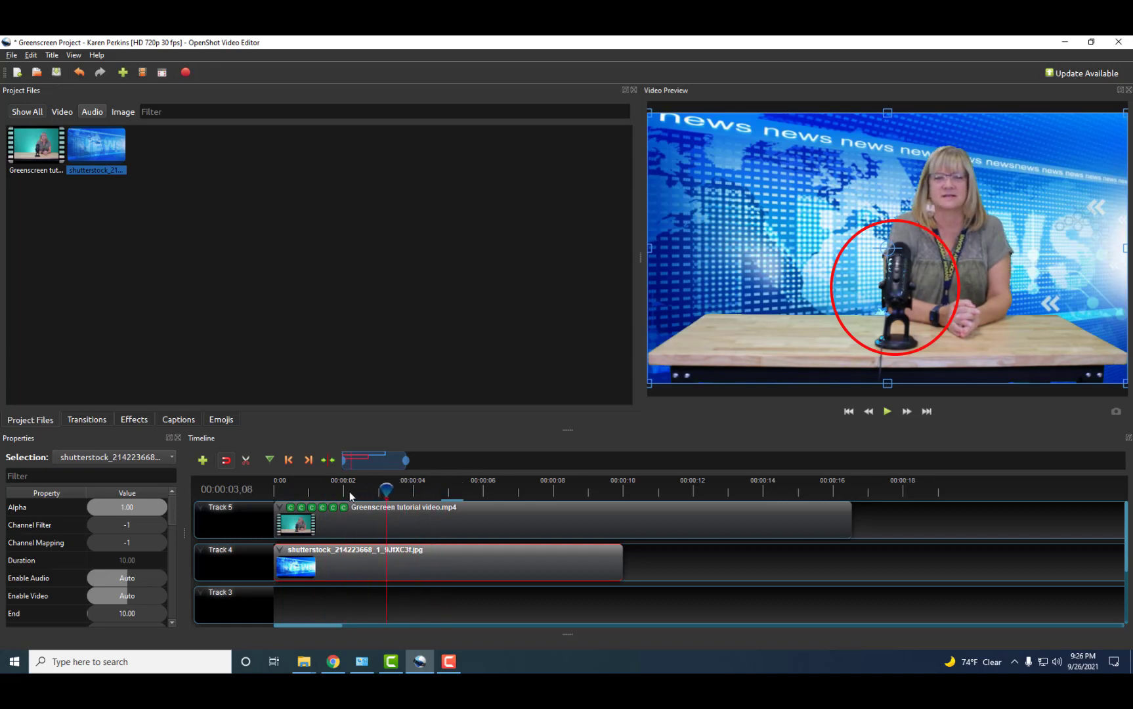
drag(349, 488, 280, 487)
click(312, 509)
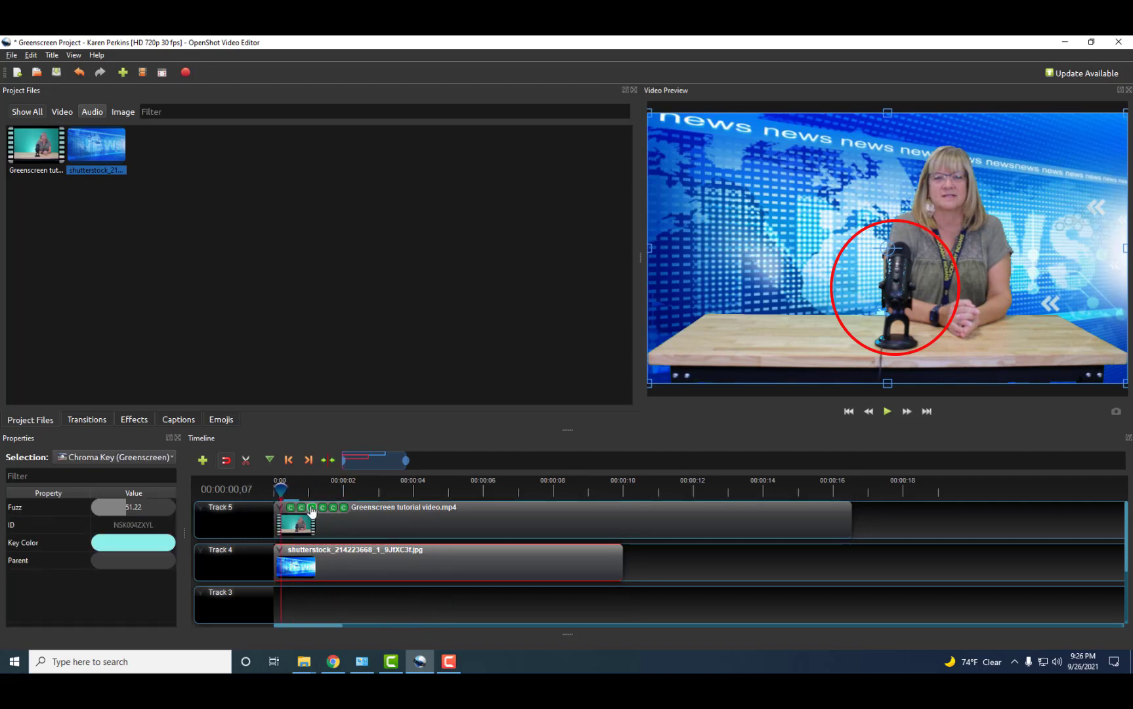
click(301, 511)
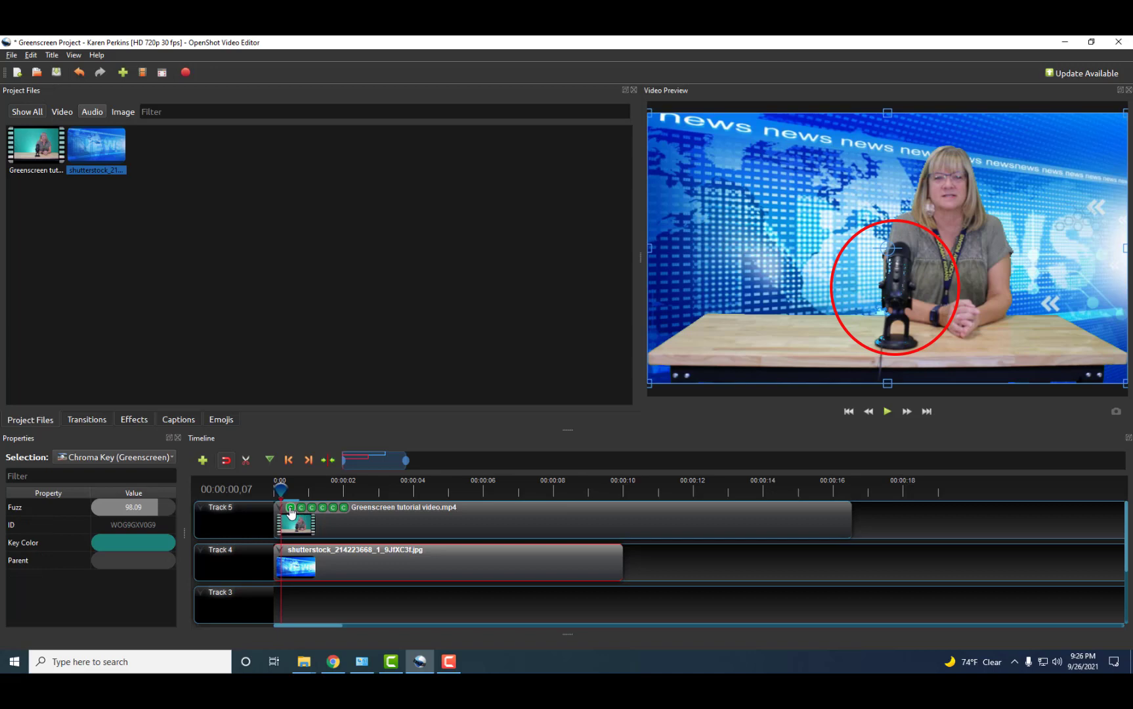
click(333, 510)
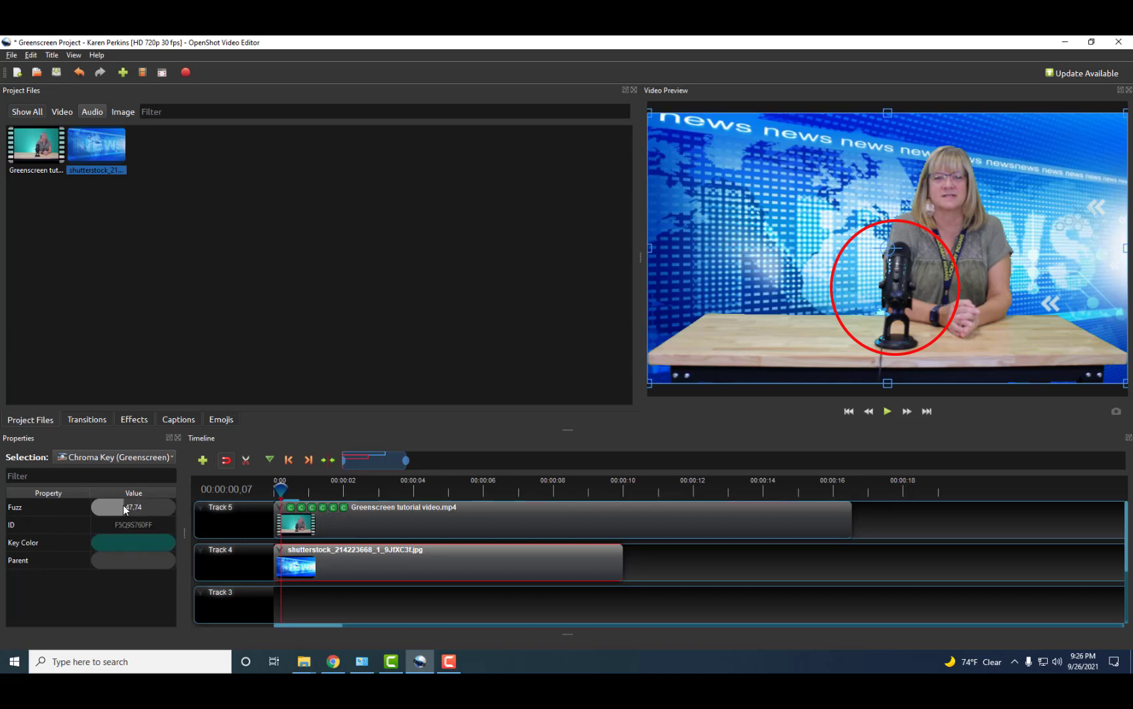
click(125, 508)
drag(127, 509, 115, 511)
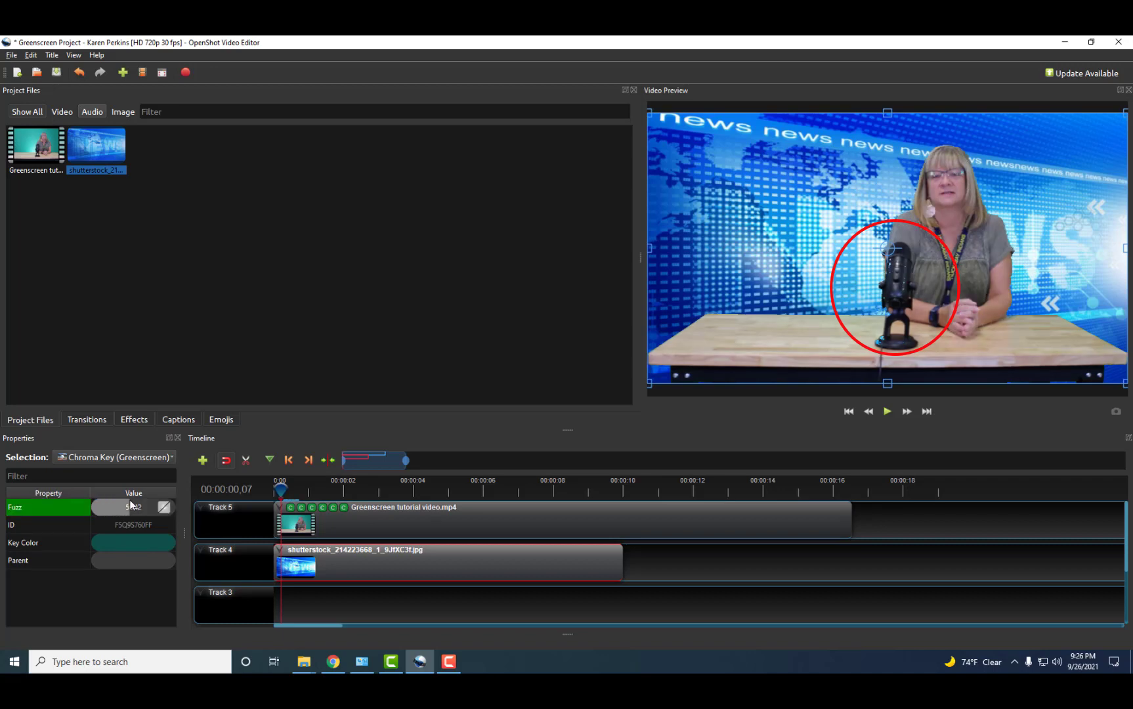
drag(129, 499, 110, 505)
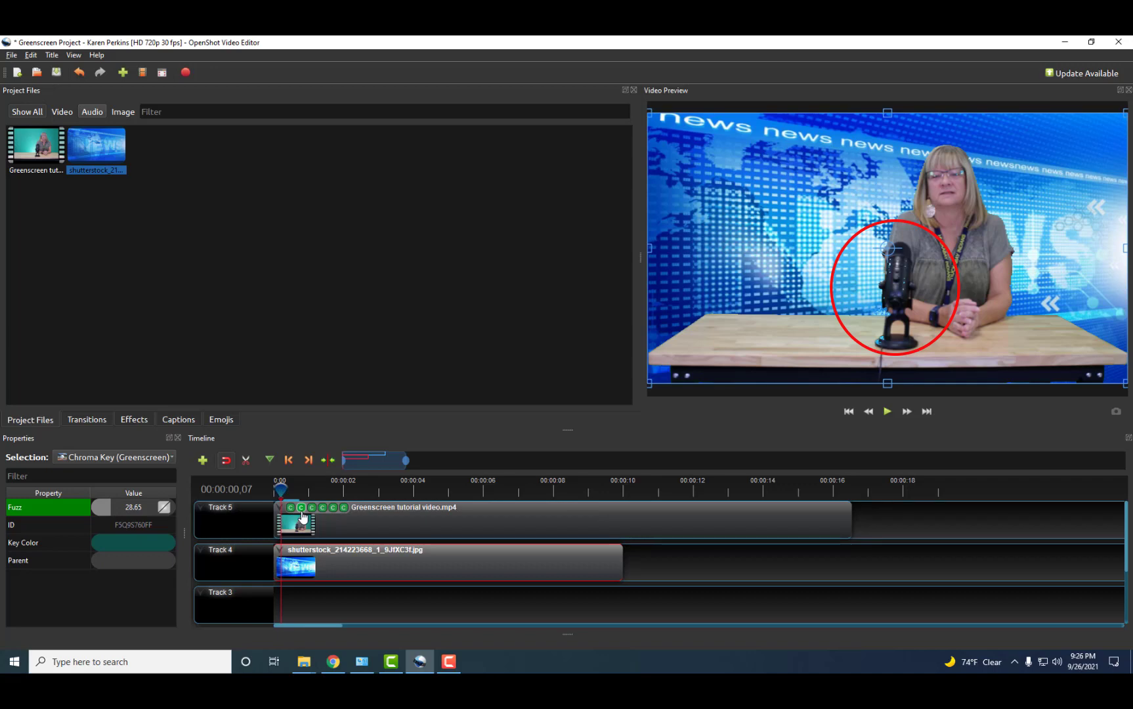
Reduce another Chroma Key's Fuzz to about 39, save, and scrub the opening seconds.
click(302, 514)
click(312, 512)
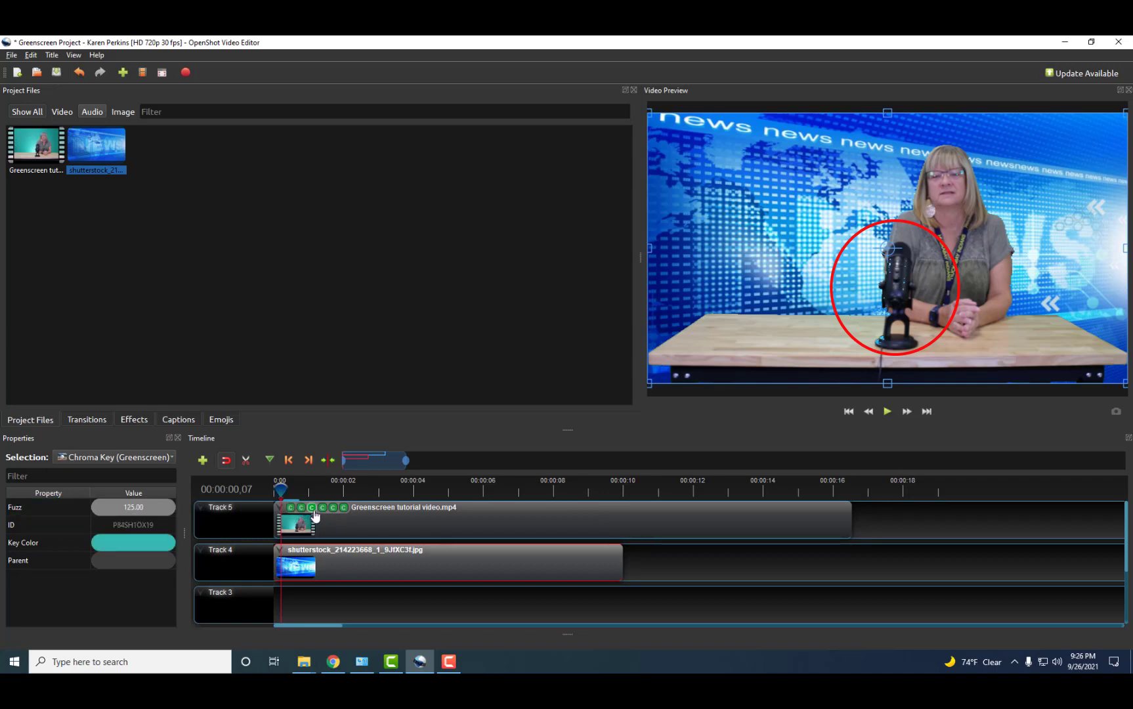
click(312, 513)
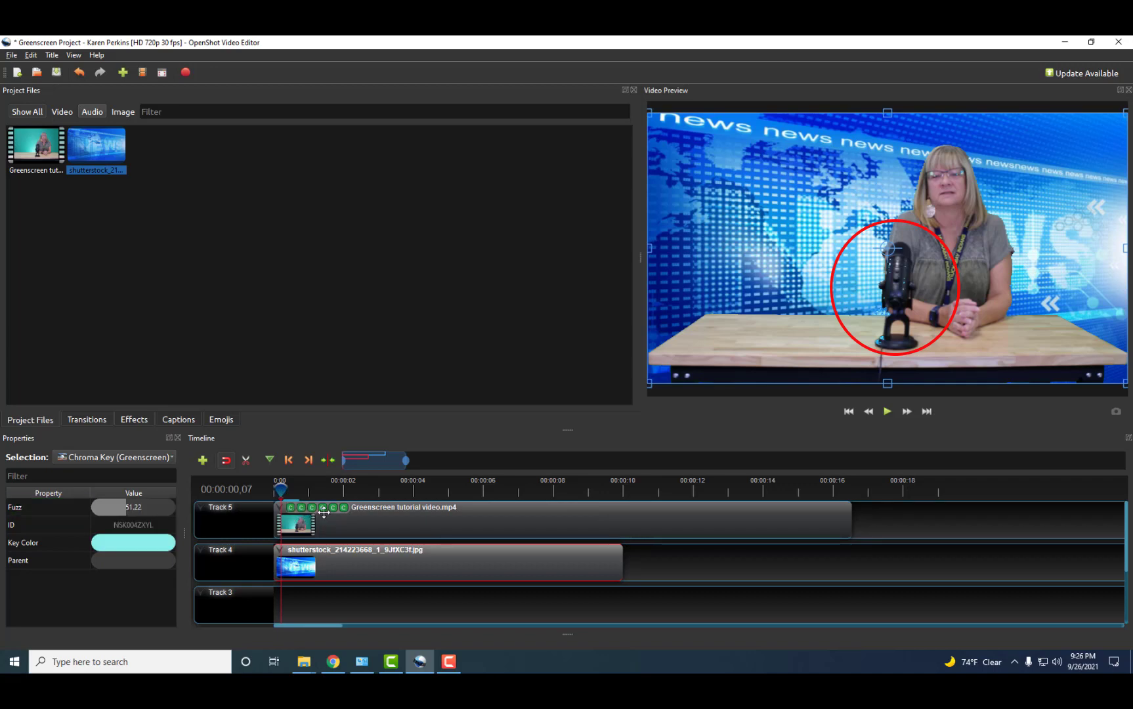
click(324, 512)
drag(126, 510, 118, 508)
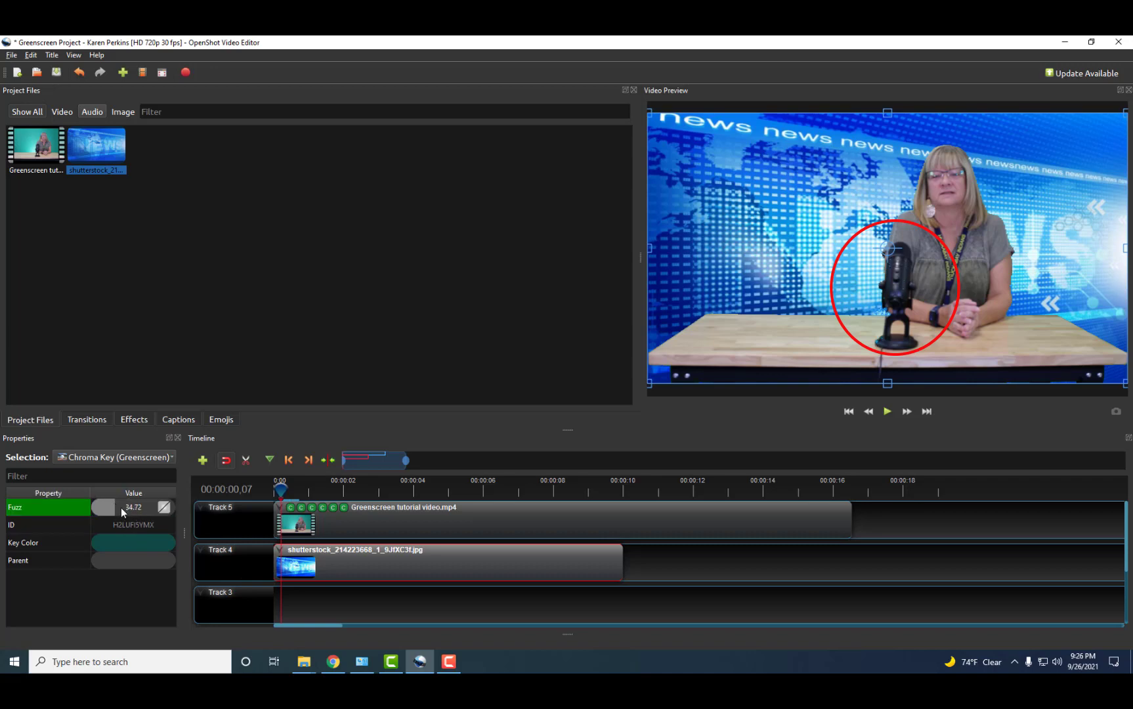
key(ctrl+s)
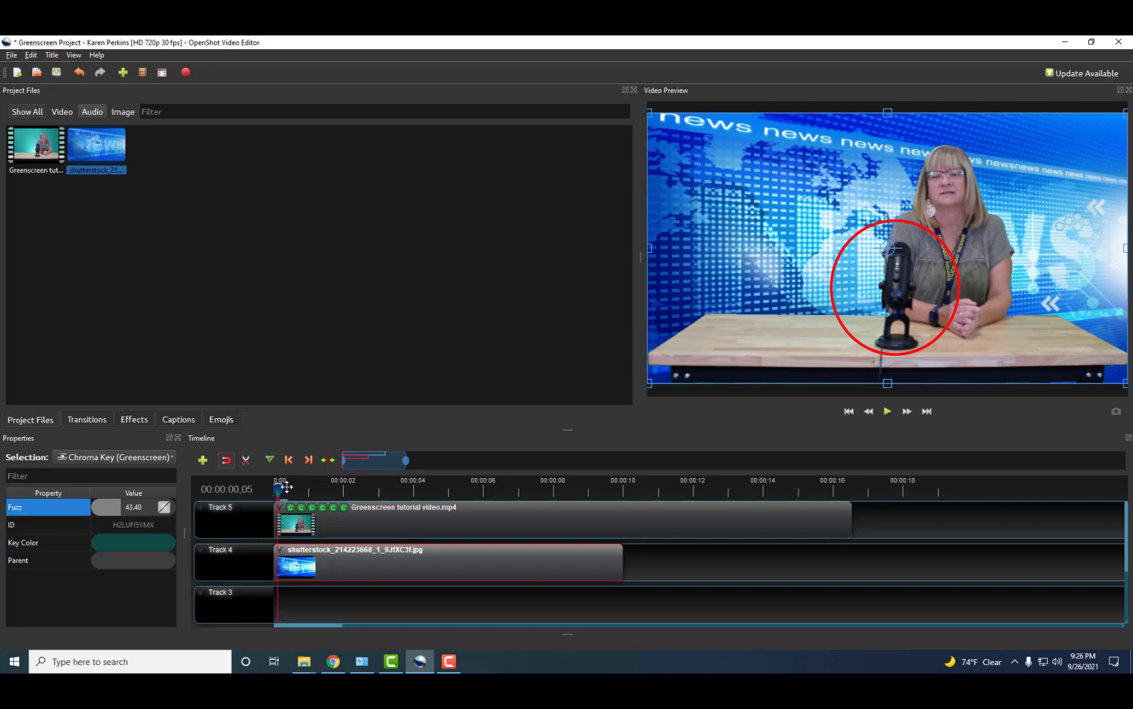
click(321, 487)
drag(322, 487, 577, 486)
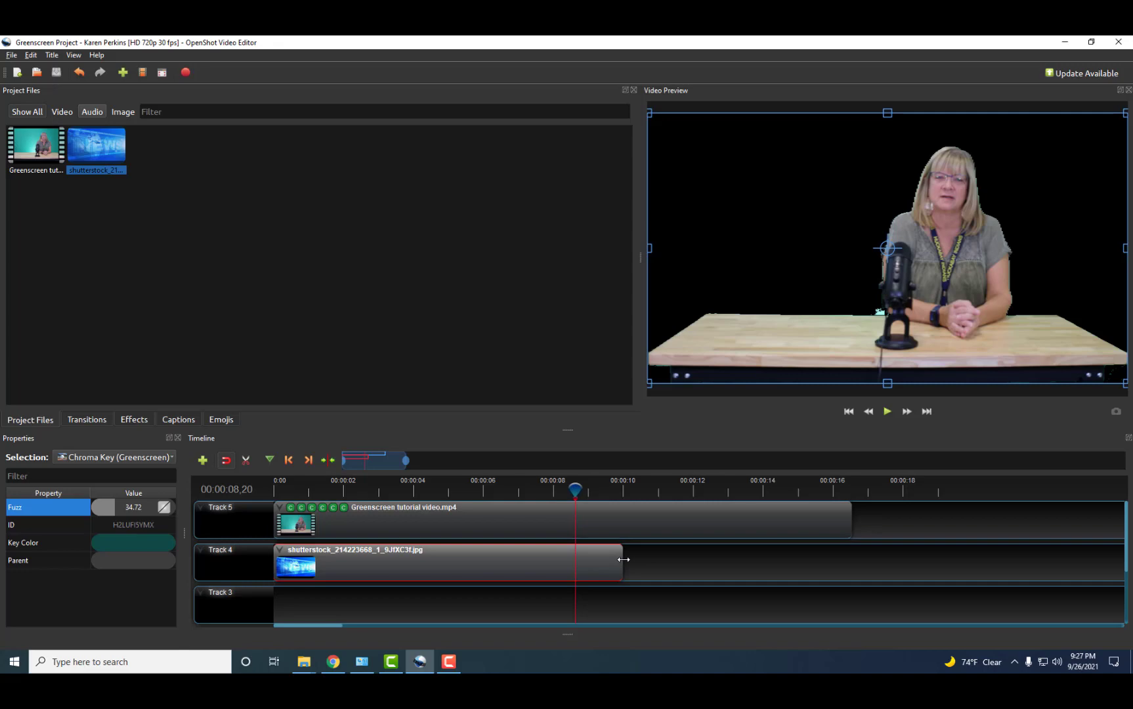
Stretch the news background image to end with the presenter video and save the project.
drag(623, 559, 855, 559)
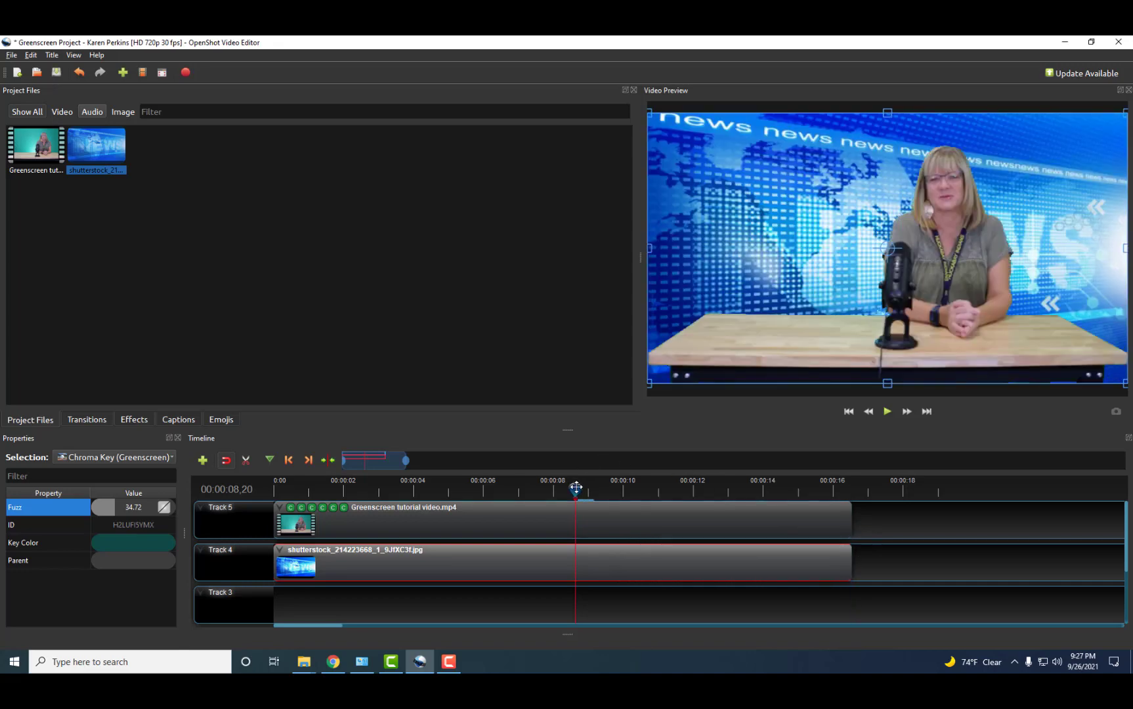
drag(576, 487, 234, 481)
click(55, 73)
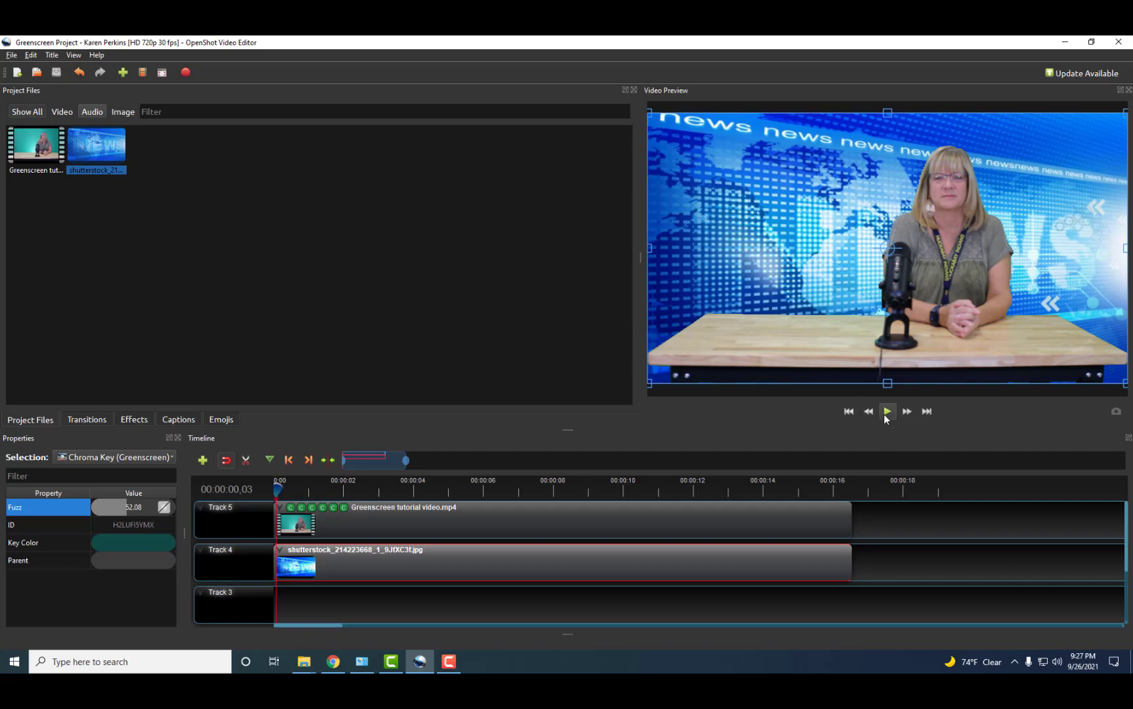
Play and pause the composited video in the preview, then jump to about seven seconds.
click(898, 525)
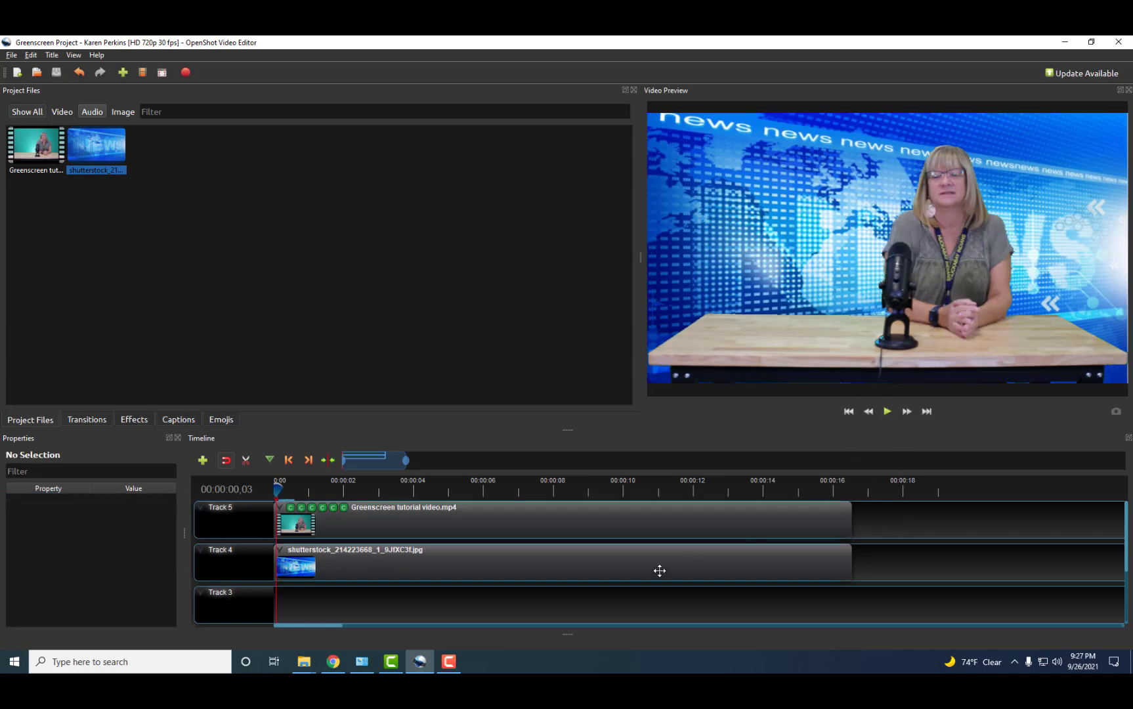
click(889, 413)
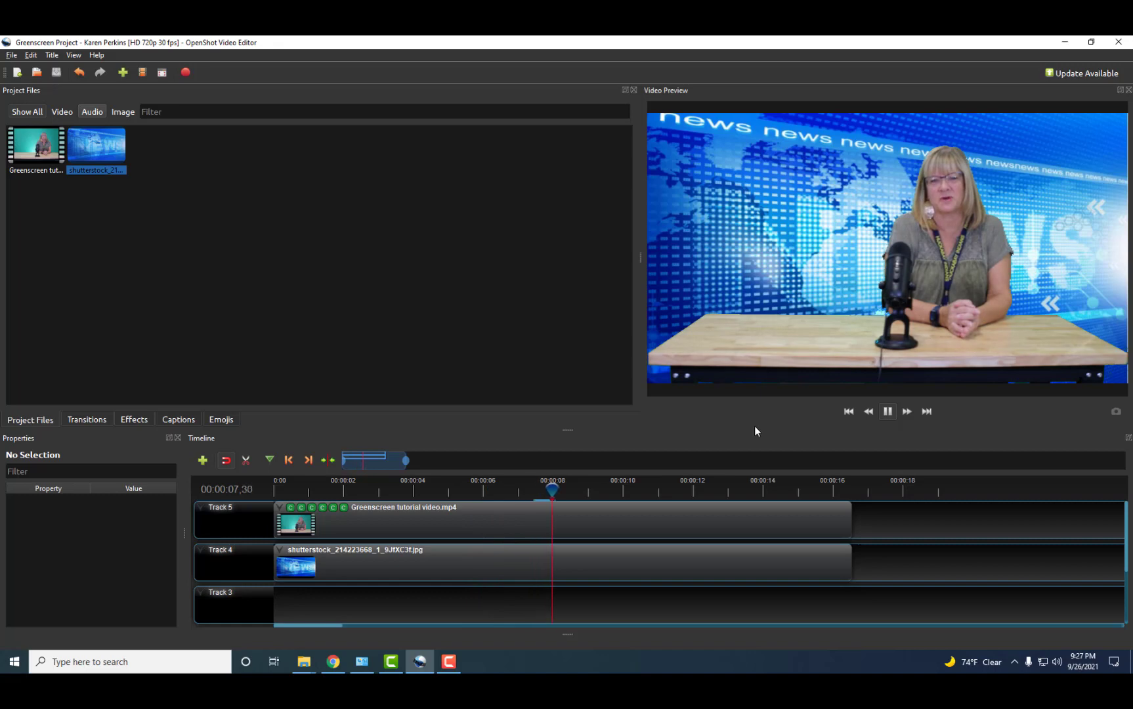
click(887, 412)
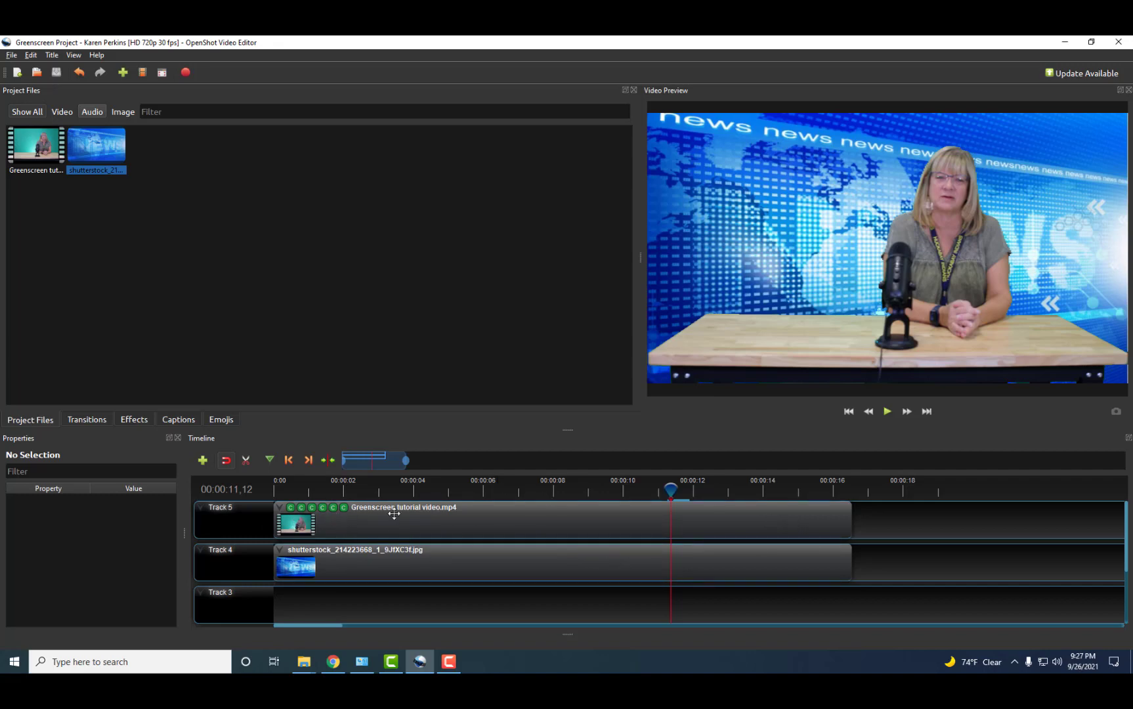
click(520, 492)
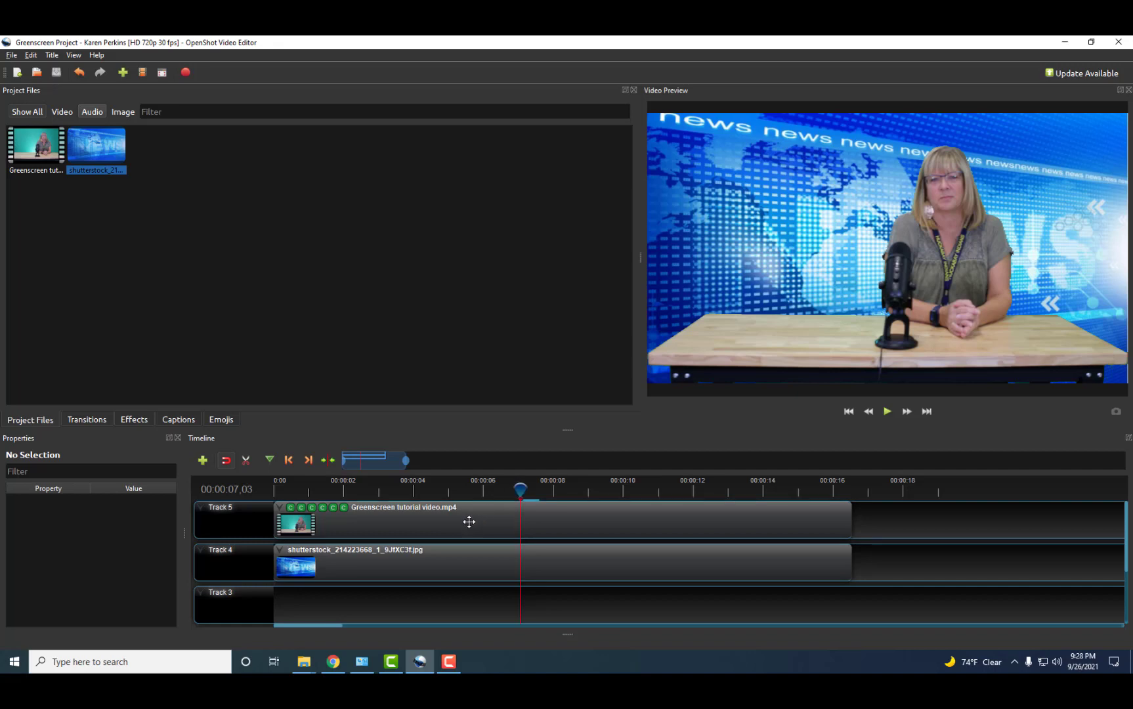
Slice the presenter clip at 00:00:07,03 keeping both sides, then shift the second half away and back.
right_click(472, 520)
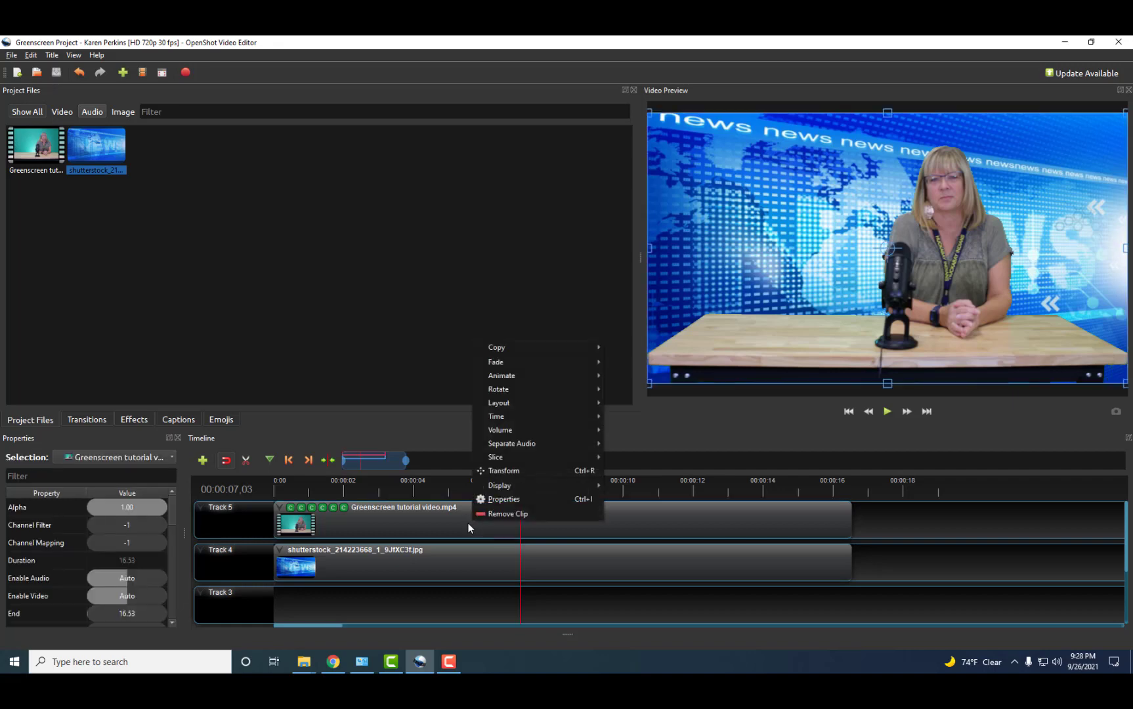
mouse_move(499, 456)
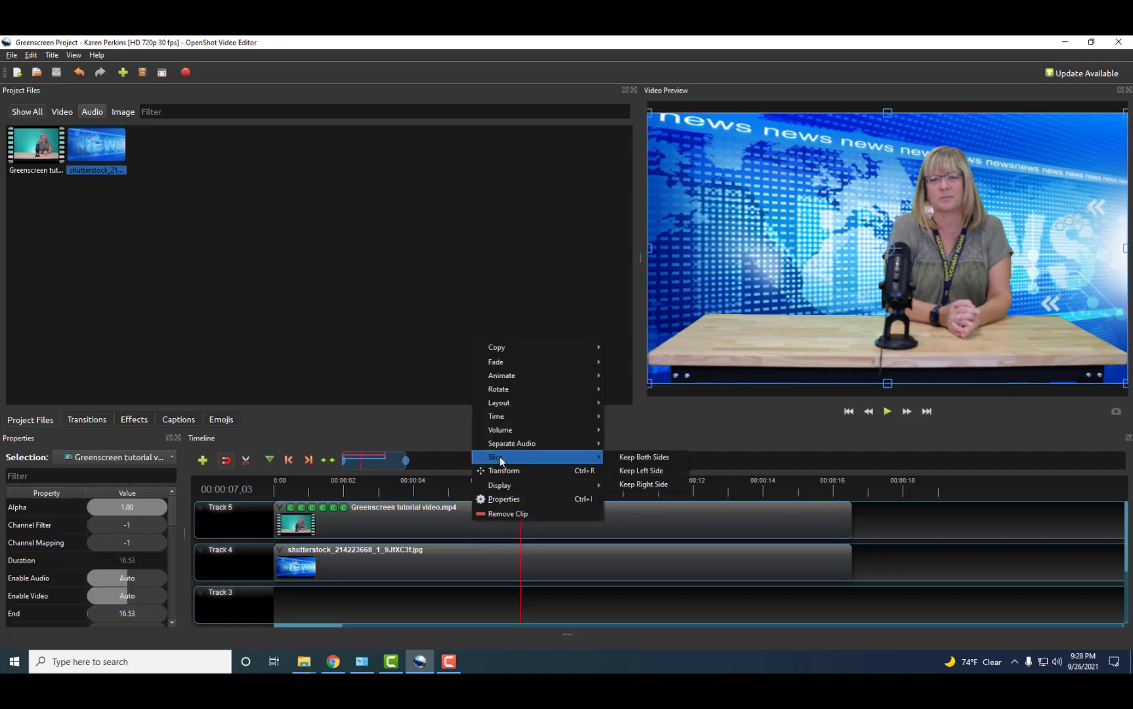
click(658, 456)
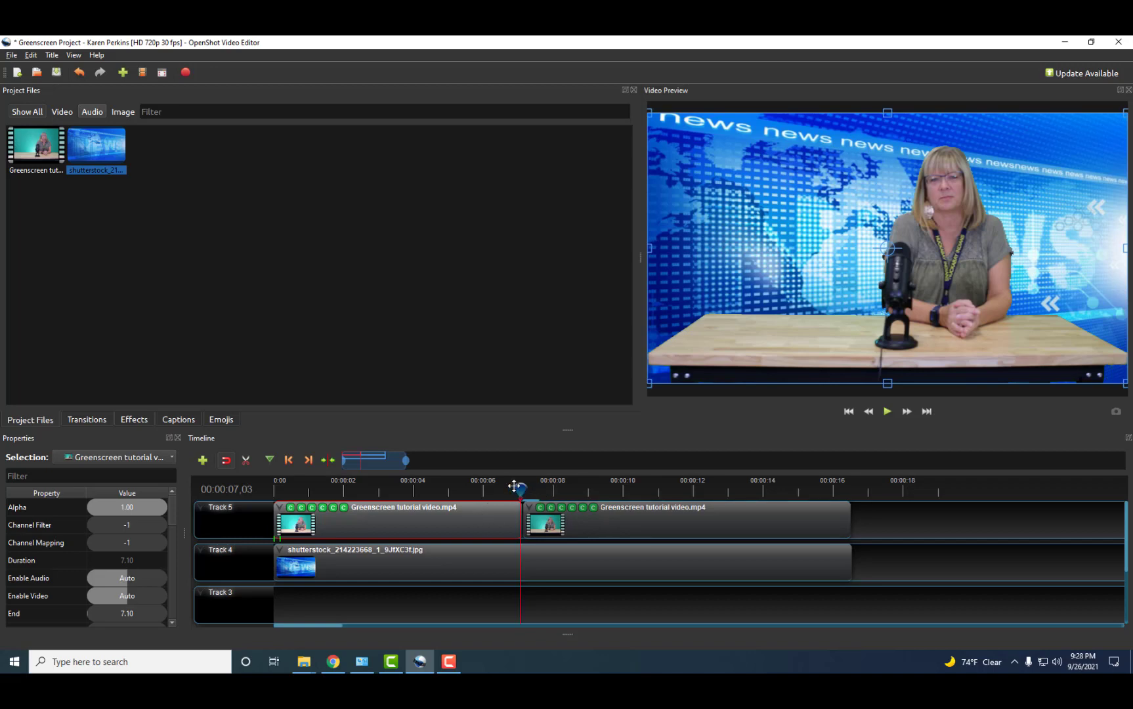
drag(608, 512, 684, 512)
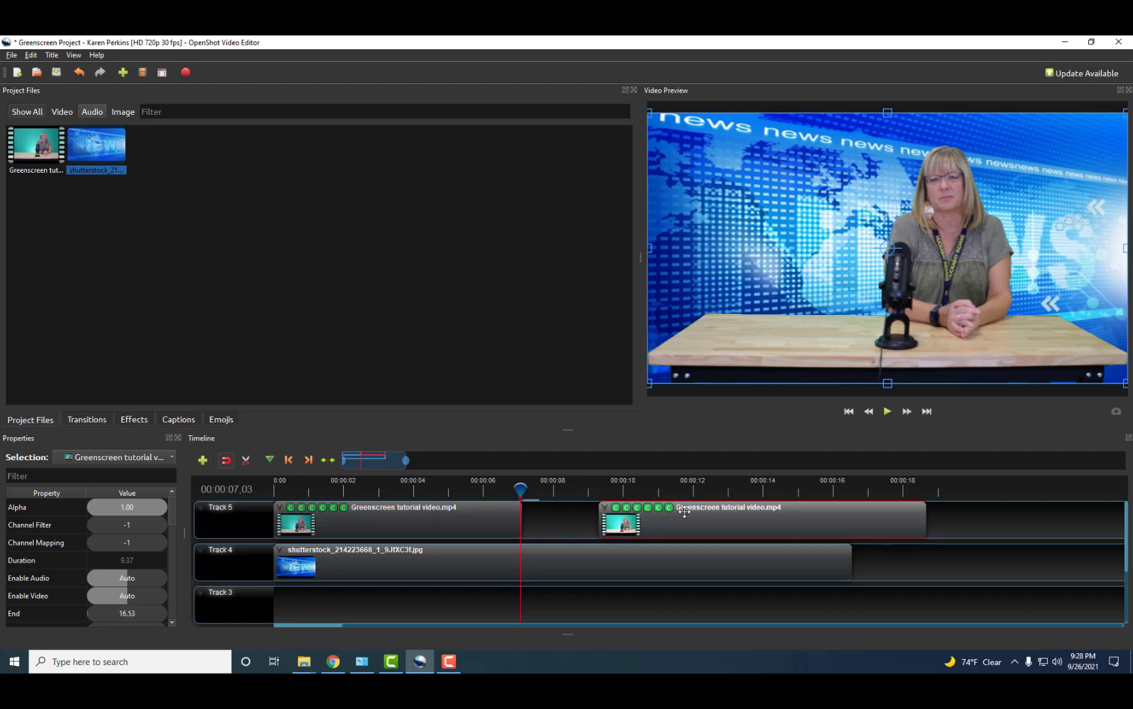
drag(684, 512, 608, 513)
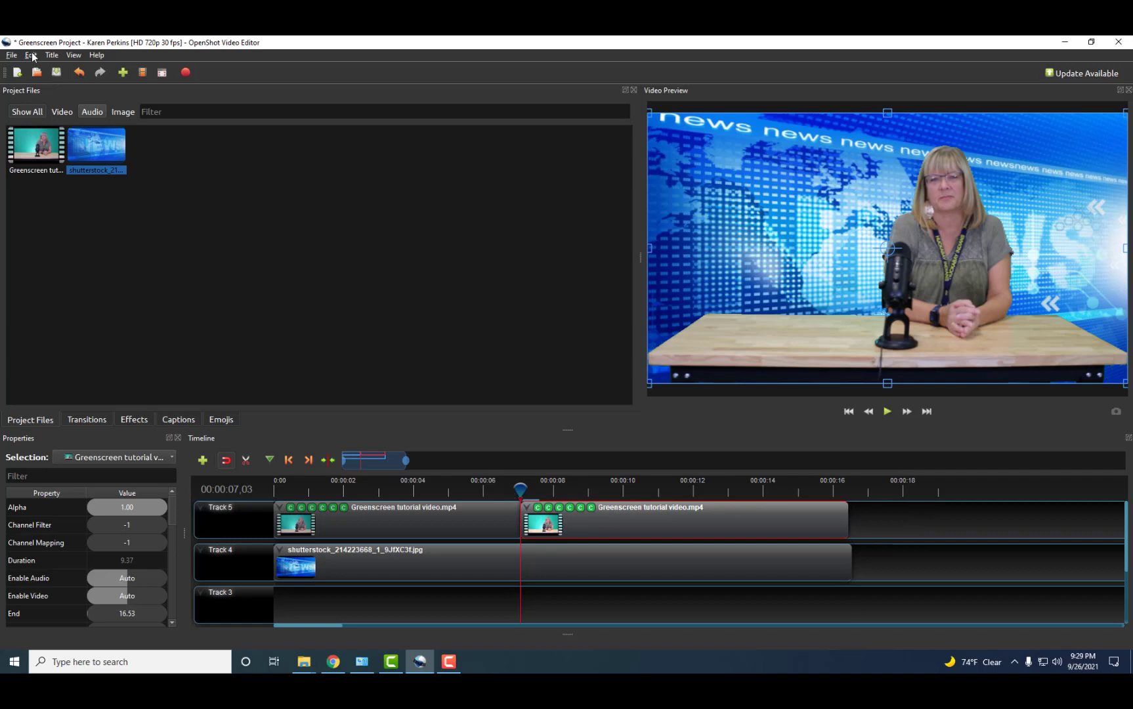
Undo the clip moves and the slice to rejoin the presenter clip, then save.
click(31, 55)
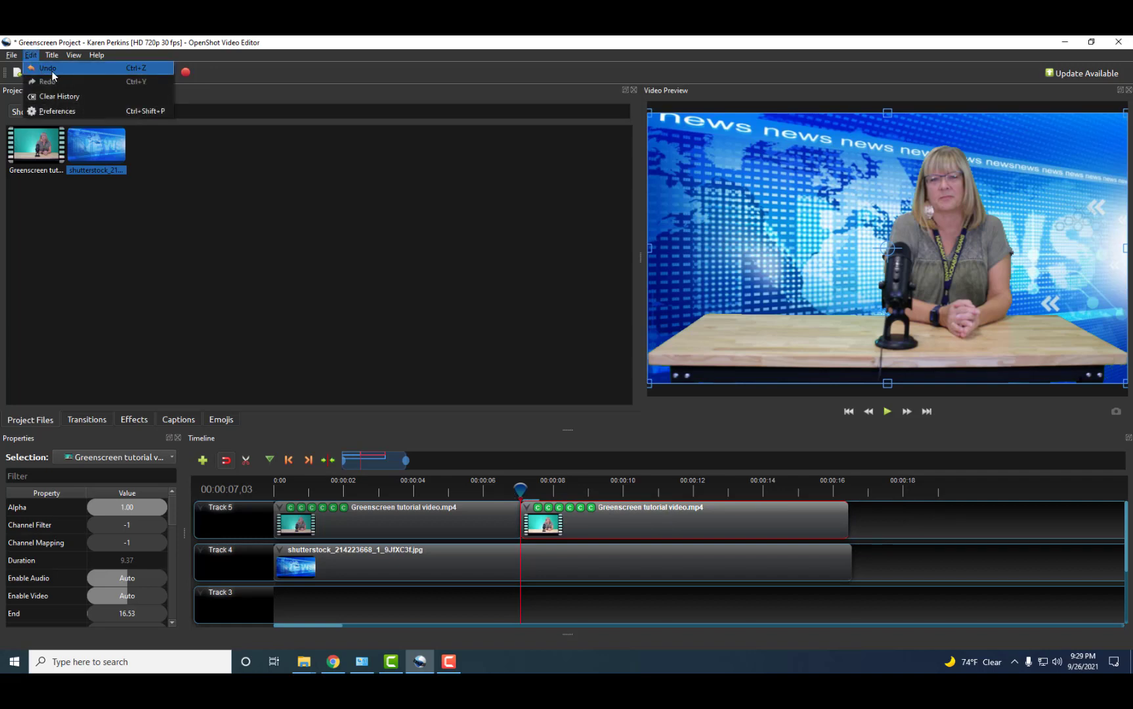
click(51, 67)
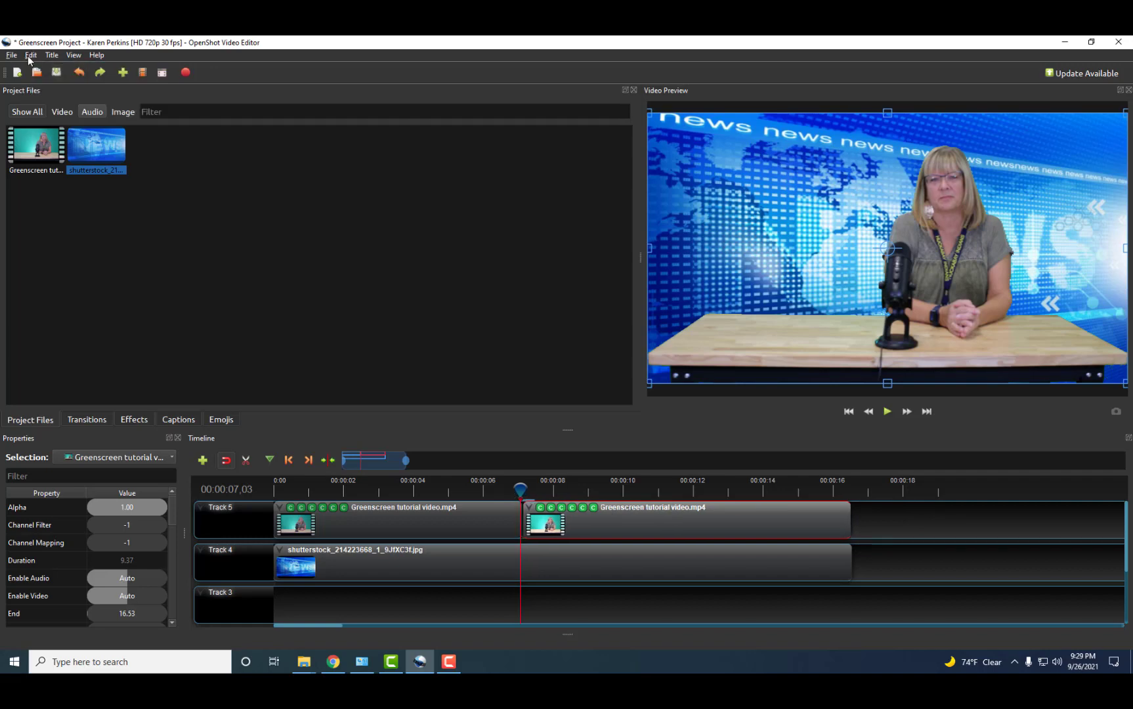
click(31, 55)
click(64, 72)
click(31, 56)
click(46, 68)
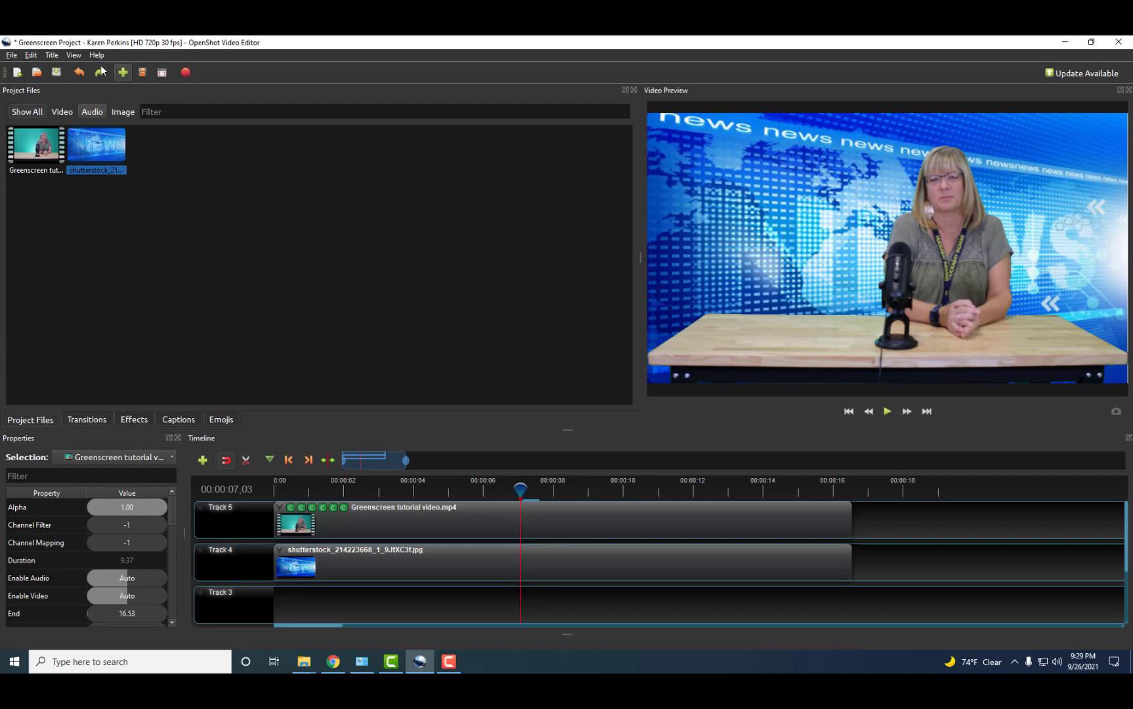
click(58, 72)
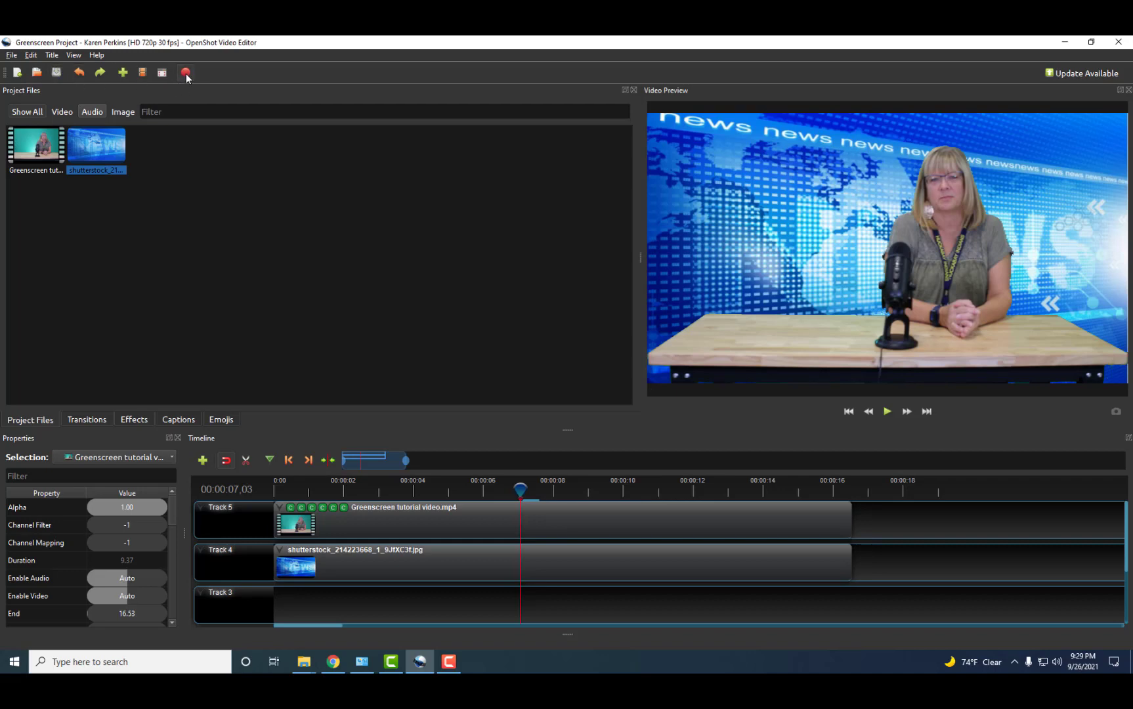
Export the Greenscreen Project to the Desktop as a High-quality HD 720p 30 fps MP4.
key(ctrl+e)
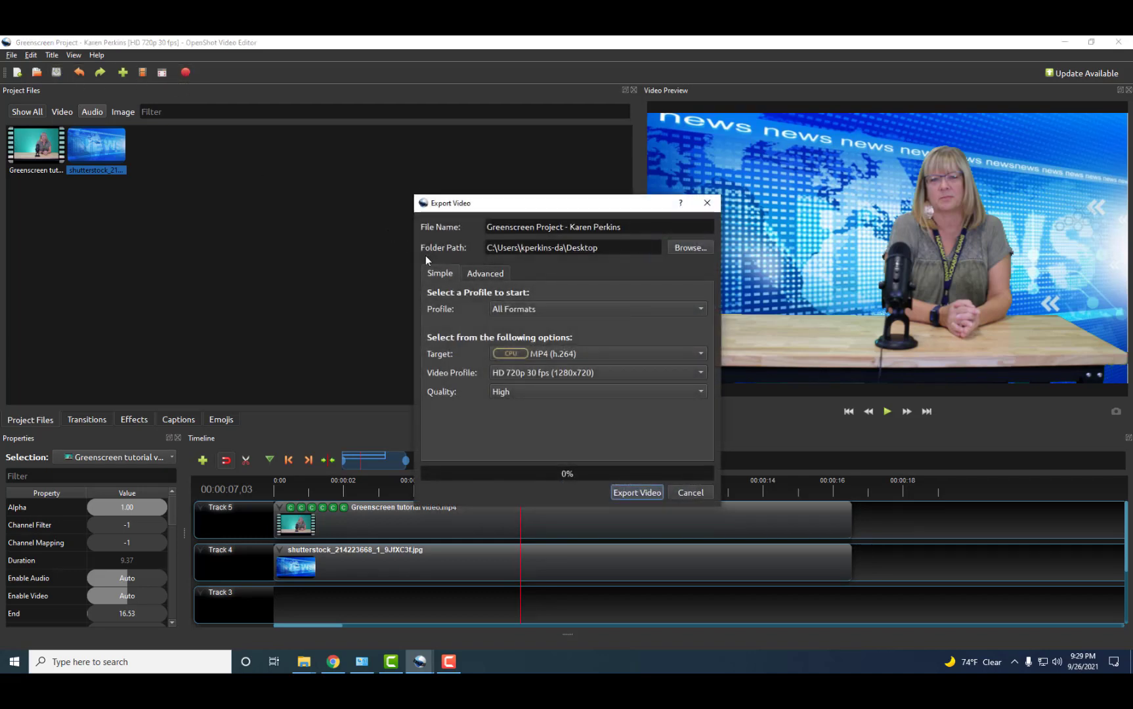
click(638, 493)
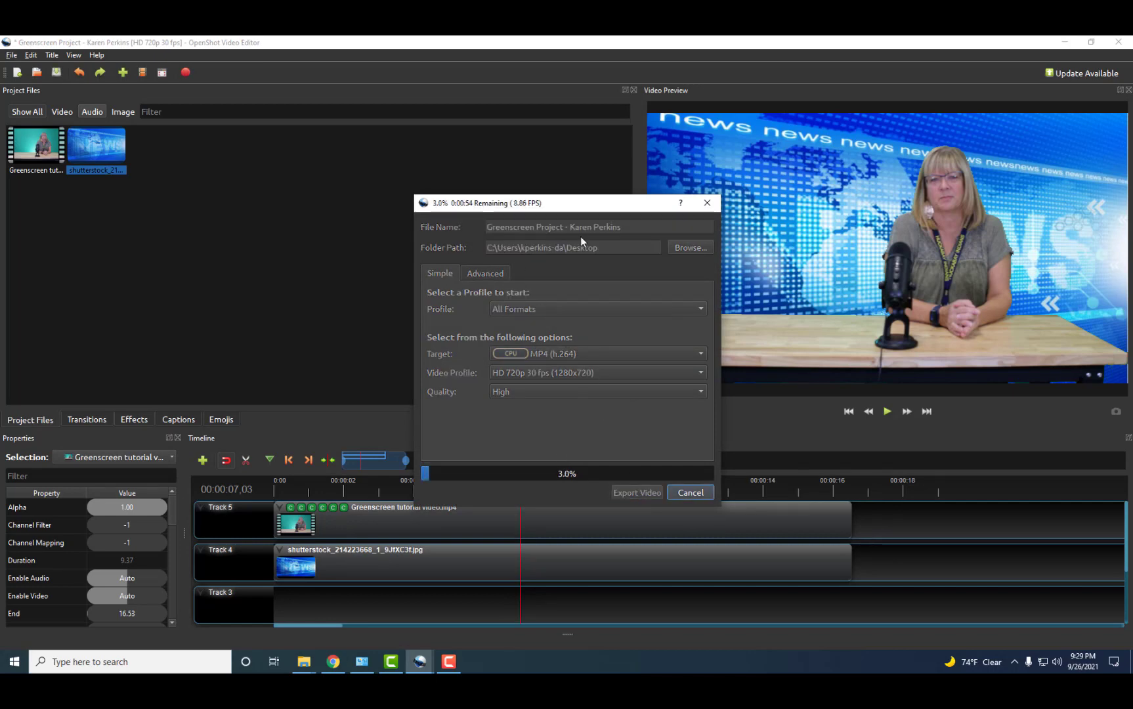